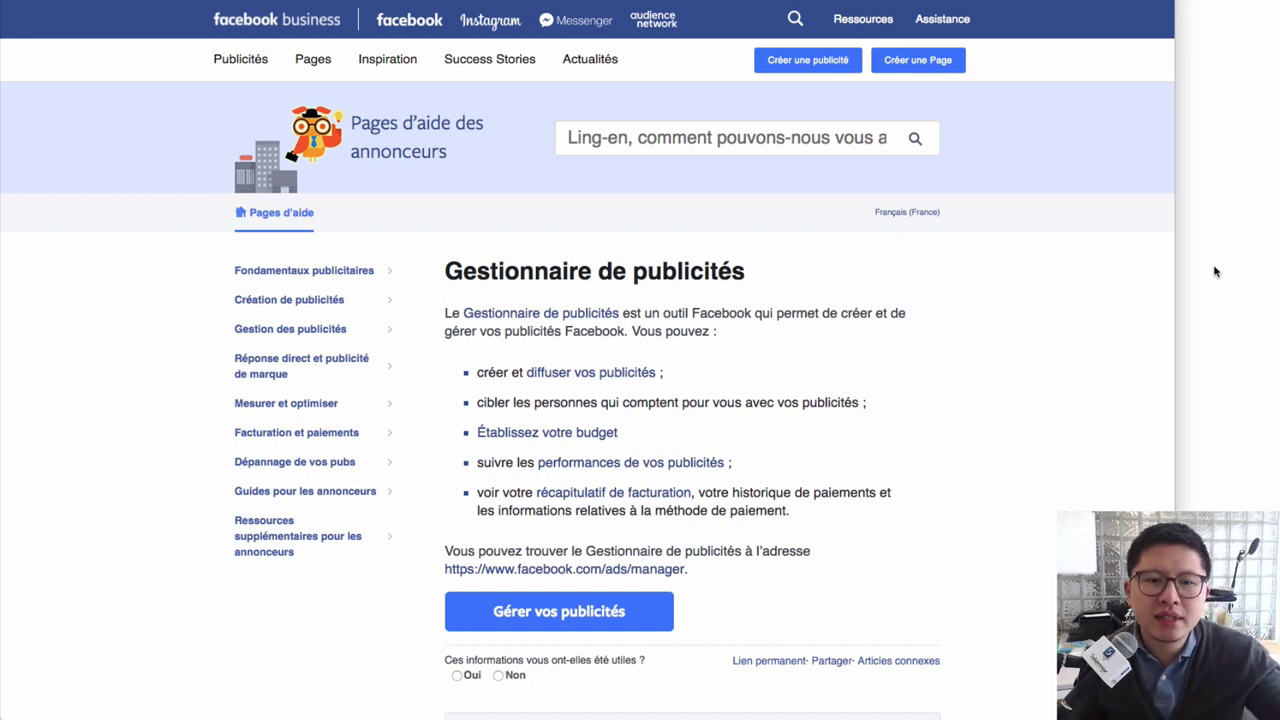
# Step: Open the Facebook ads manager and switch to the business (EIRL) ad account
pyautogui.click(588, 610)
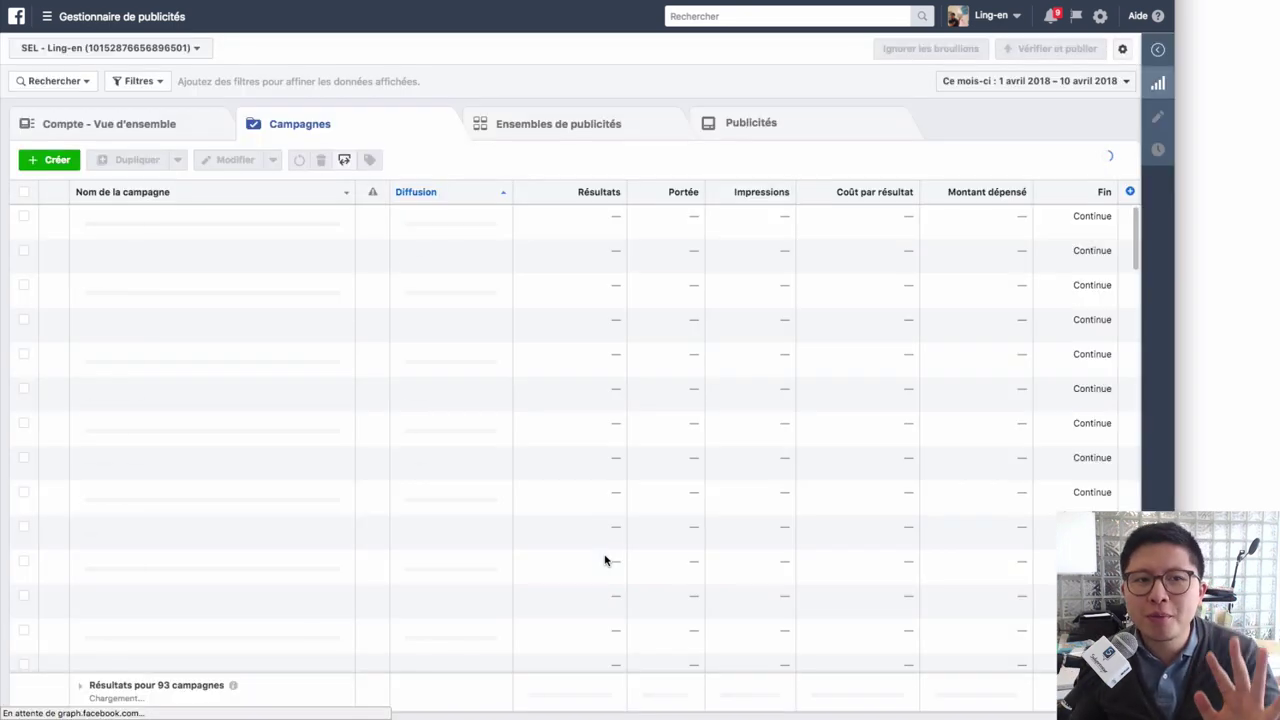
pyautogui.click(152, 50)
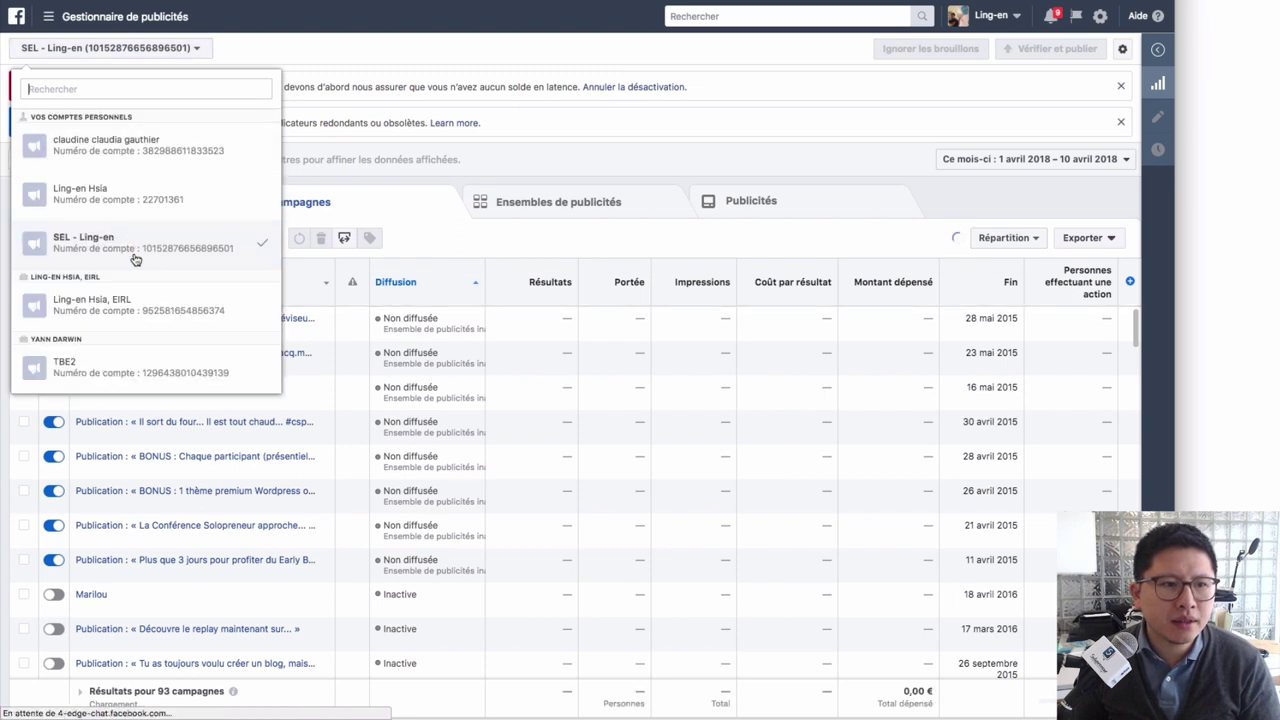
pyautogui.click(128, 305)
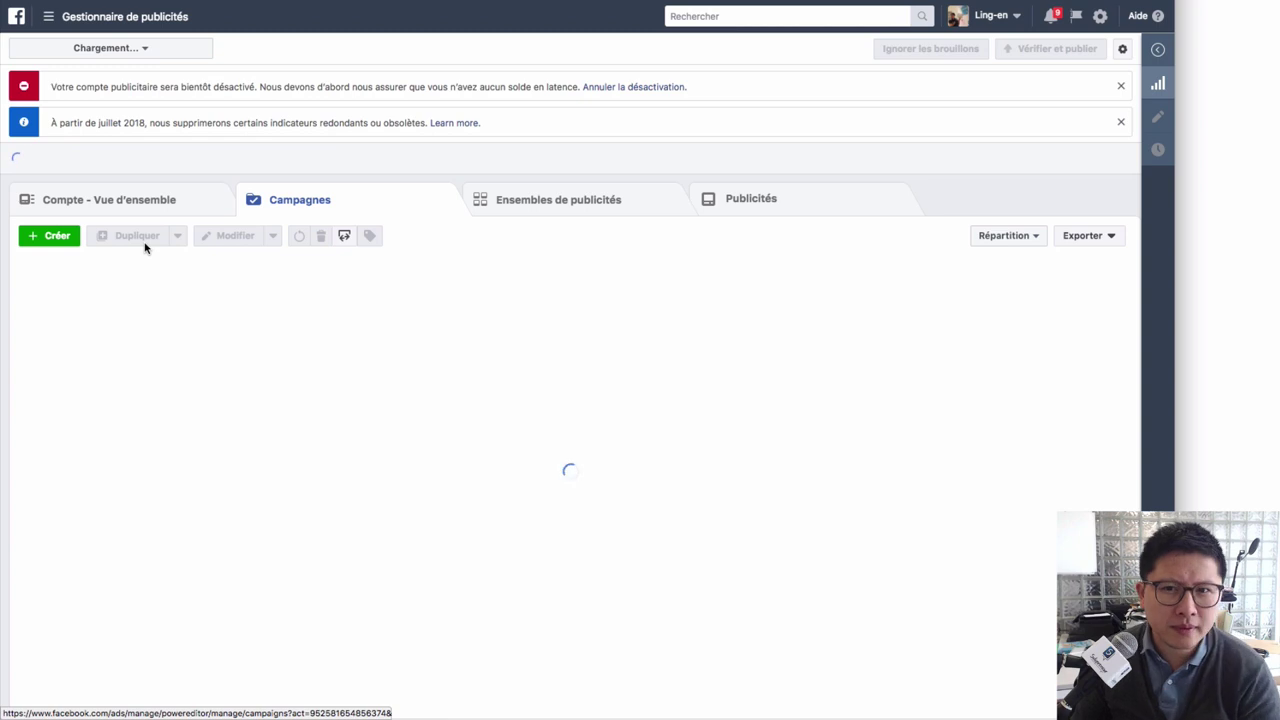
# Step: Create a new campaign with the Trafic objective, name it "Le Guide du Blogueur" and continue to the ad set
pyautogui.click(50, 240)
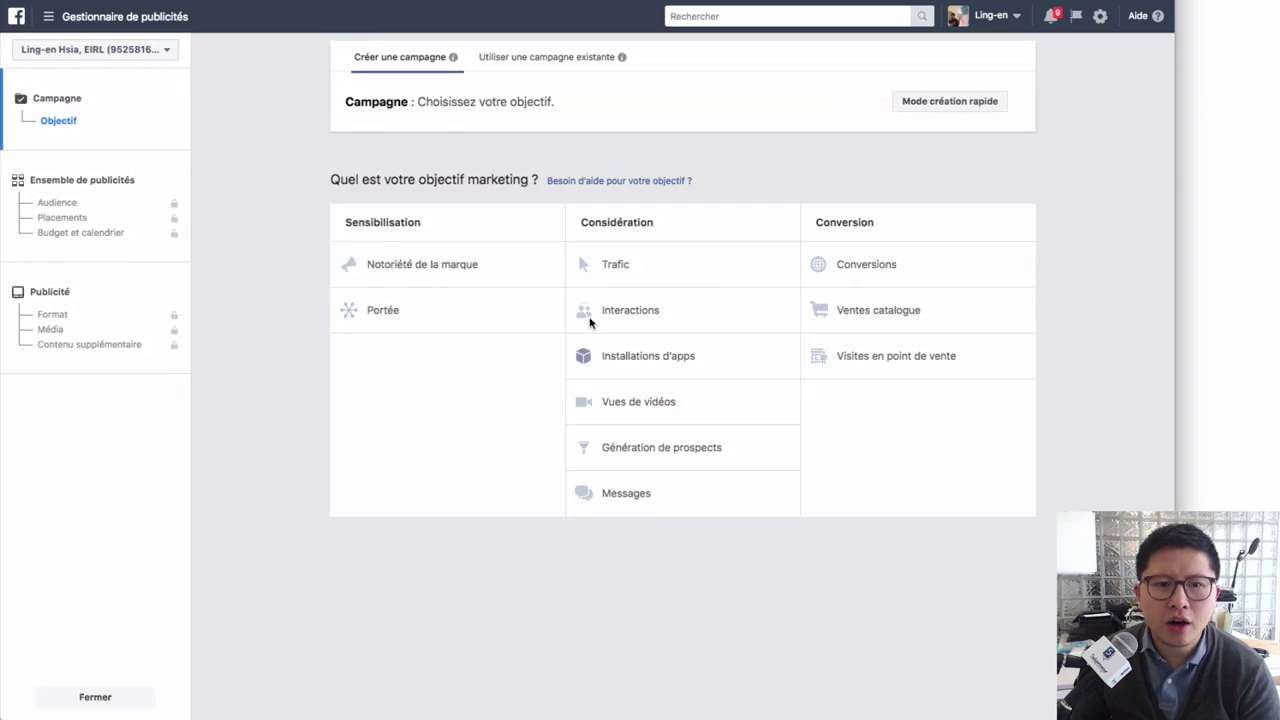
pyautogui.click(676, 265)
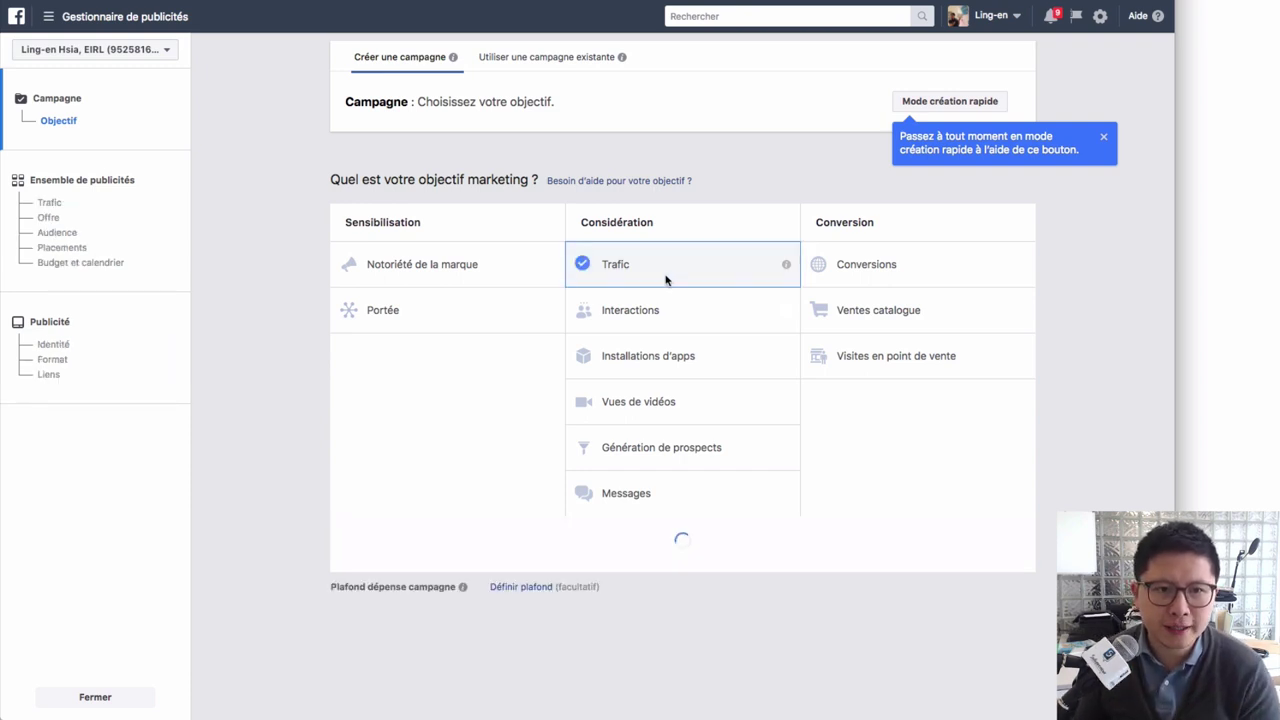
pyautogui.scroll(-4, 691, 240)
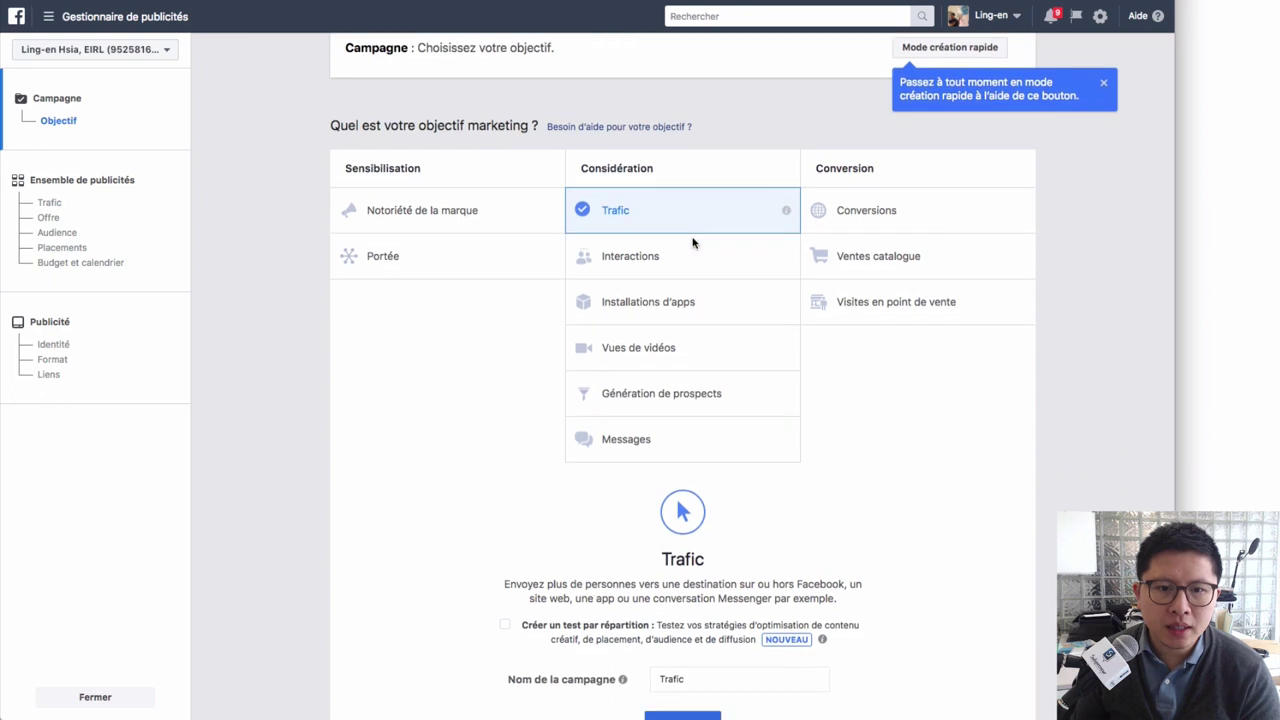
pyautogui.click(586, 556)
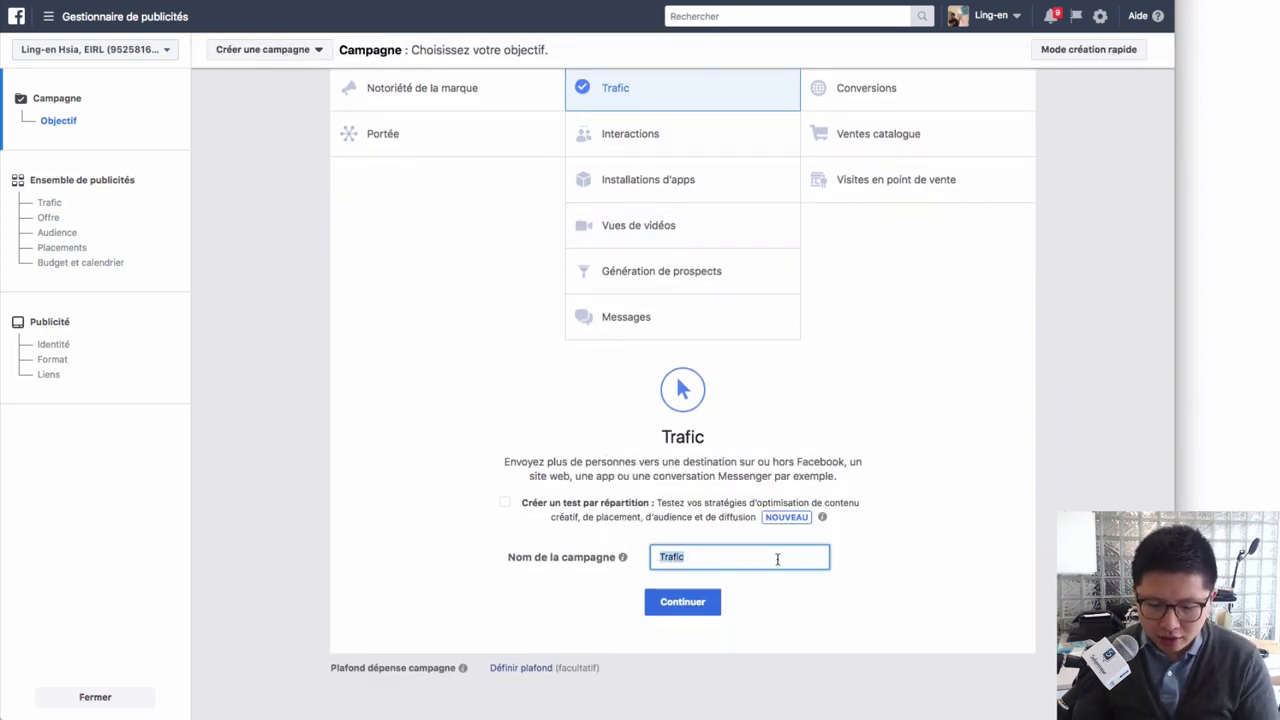
pyautogui.write('Le Guide du Blogueur')
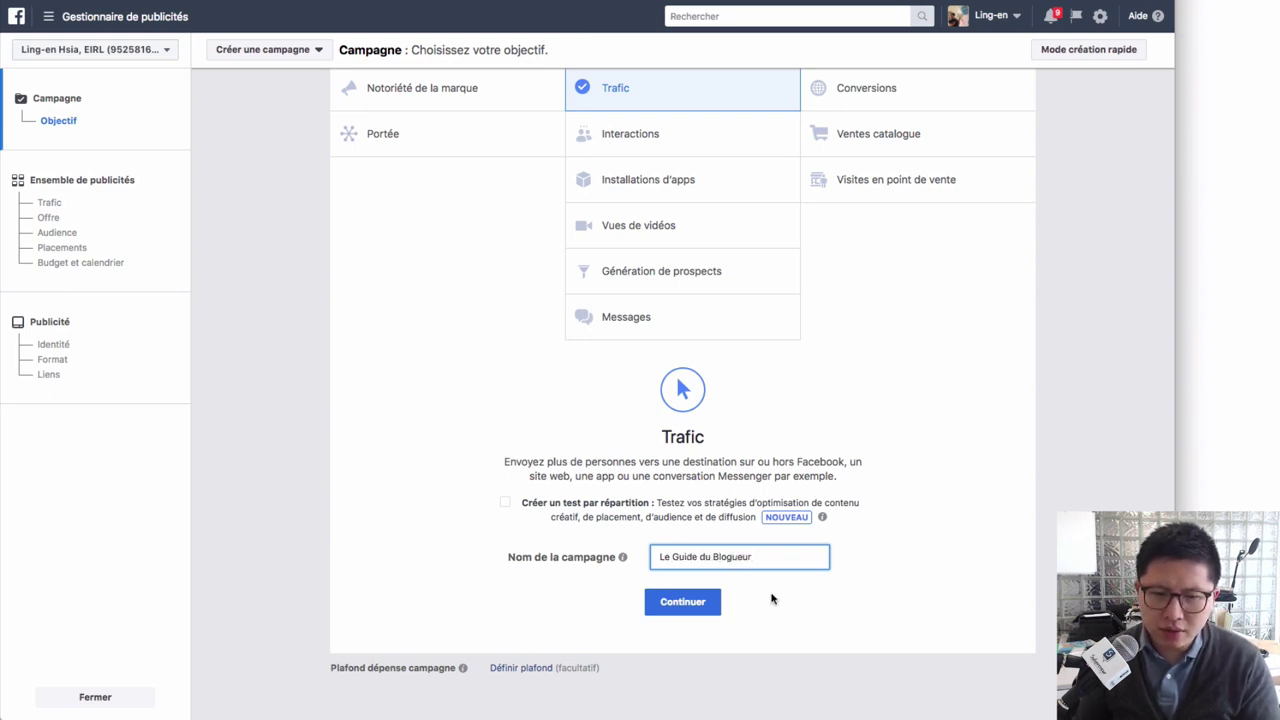
pyautogui.click(691, 606)
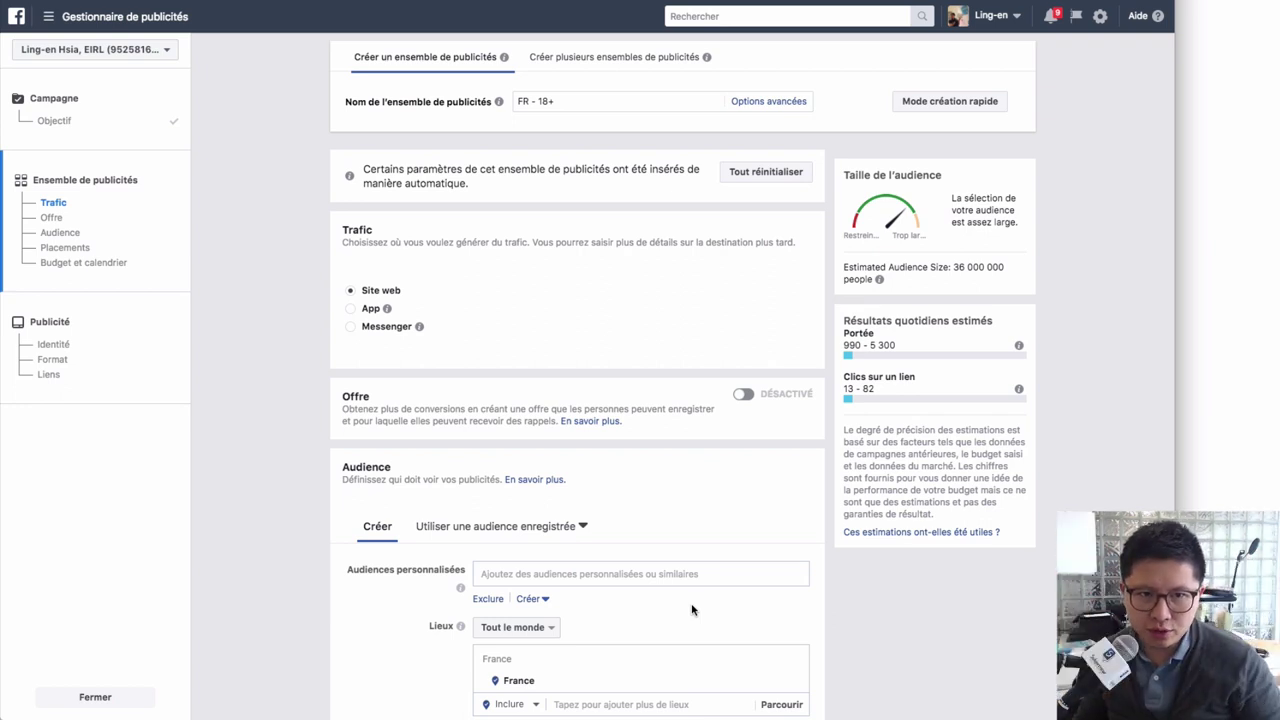
# Step: Name the ad set "Livre papier"
pyautogui.click(563, 99)
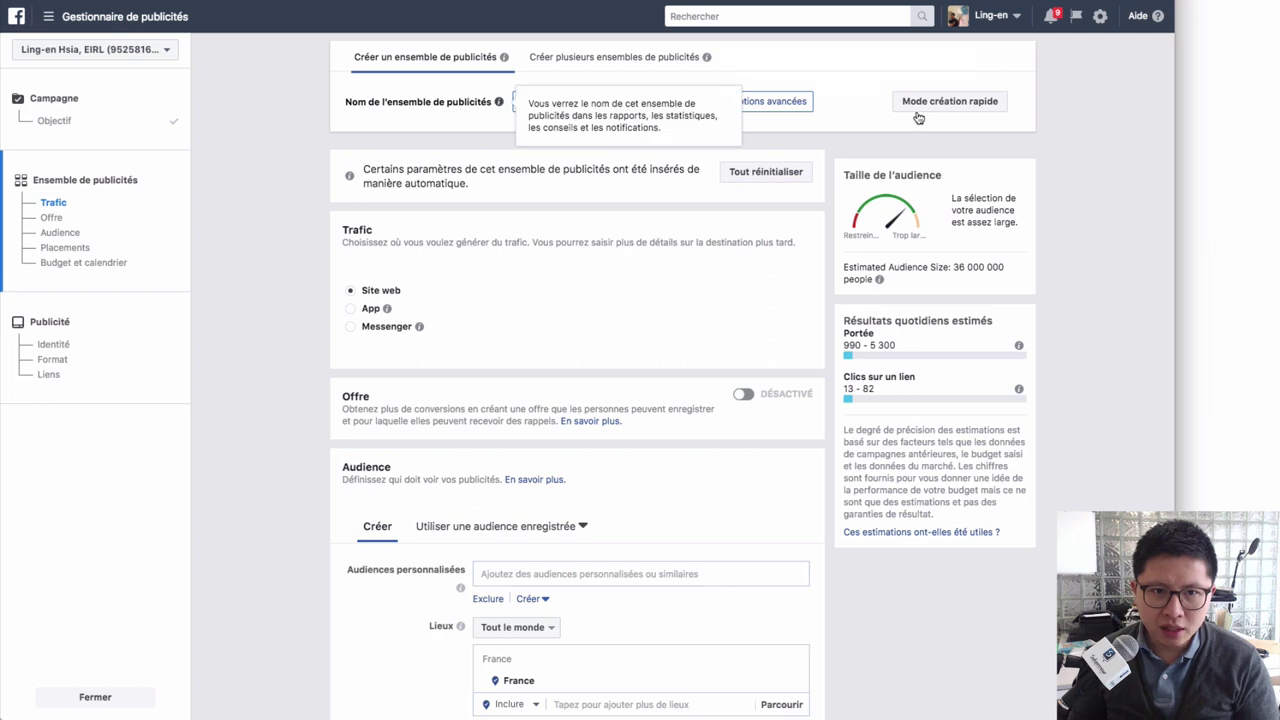
pyautogui.tripleClick(549, 101)
pyautogui.write('Livre papier')
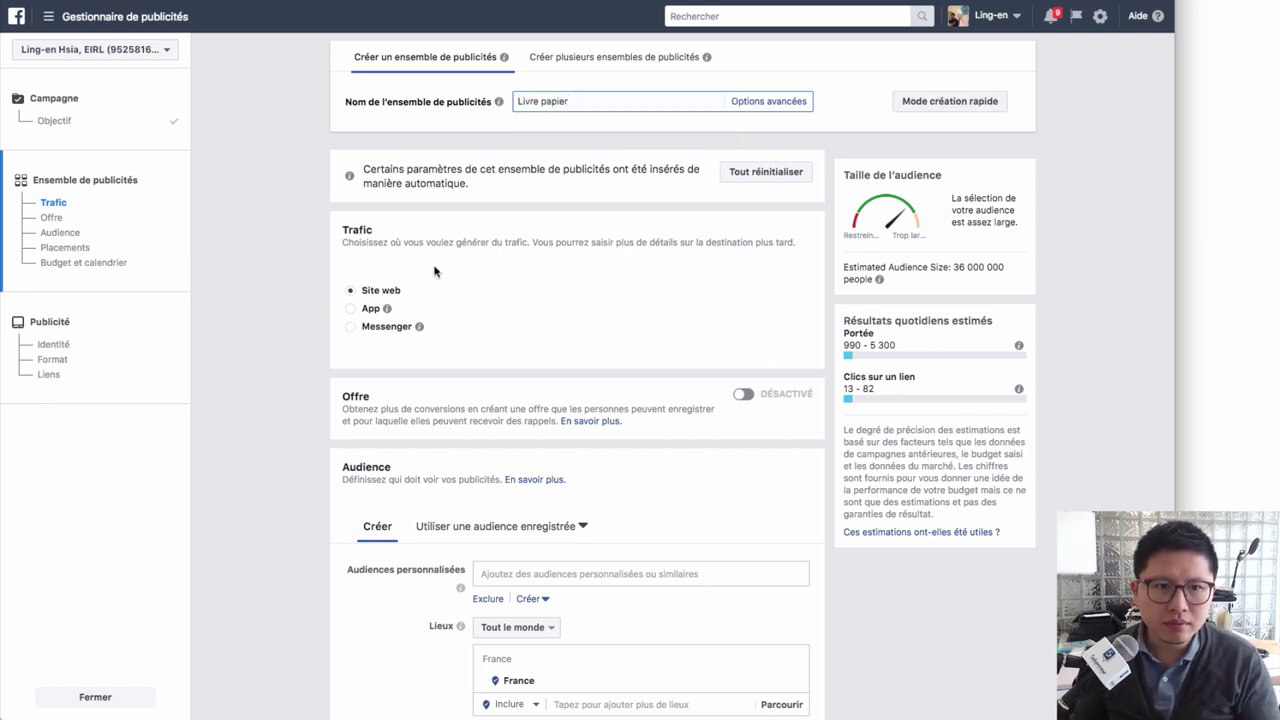
pyautogui.scroll(-2, 434, 271)
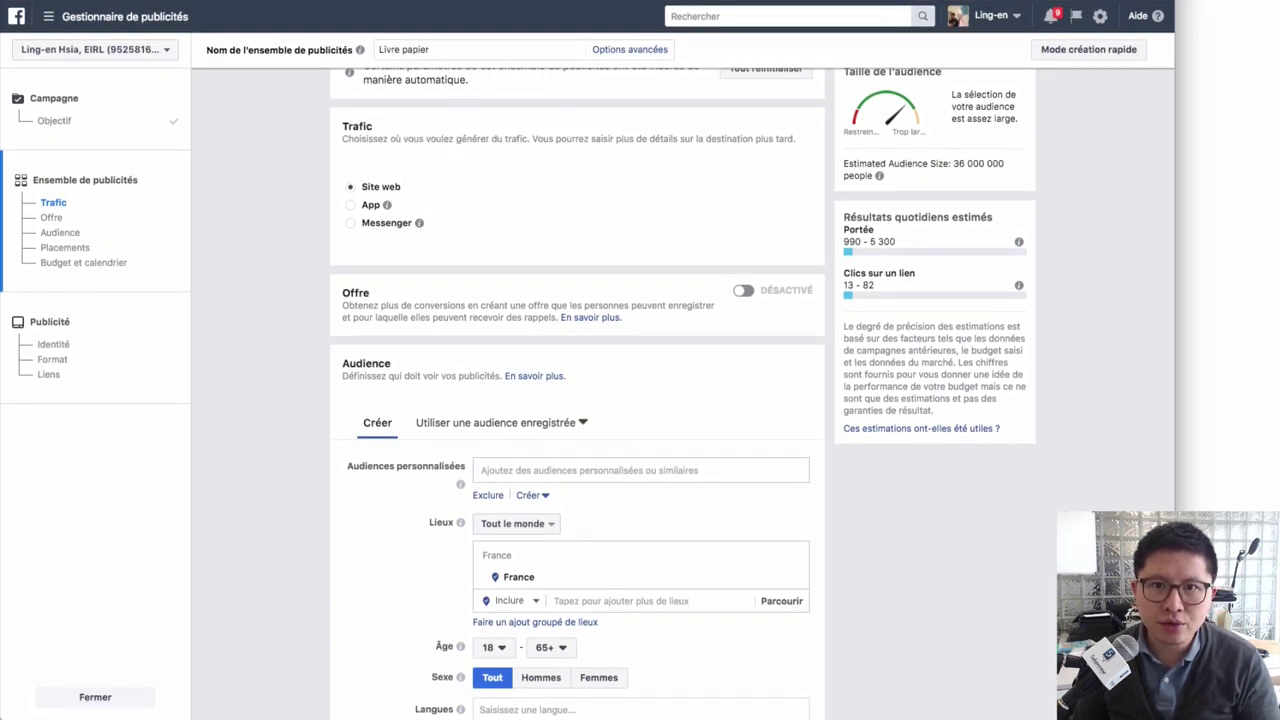
pyautogui.hotkey('ctrl', 't')
pyautogui.write('ama')
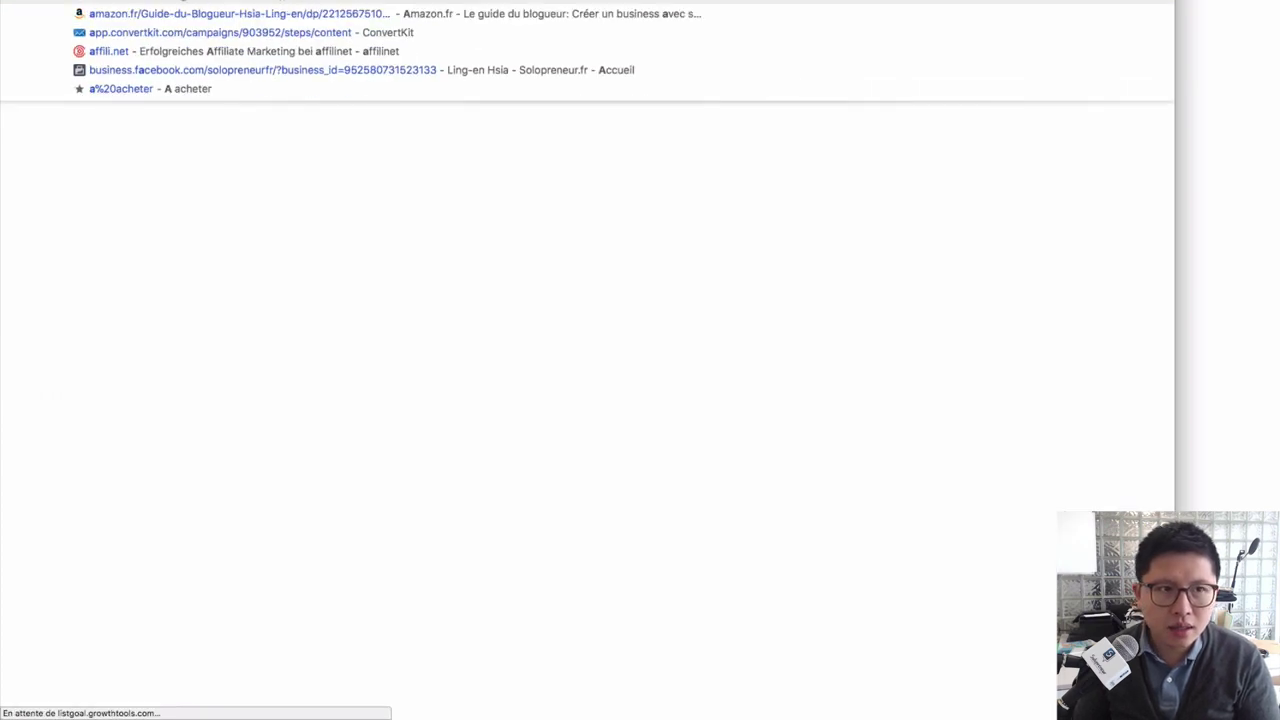
pyautogui.press('Escape')
pyautogui.hotkey('ctrl', 'w')
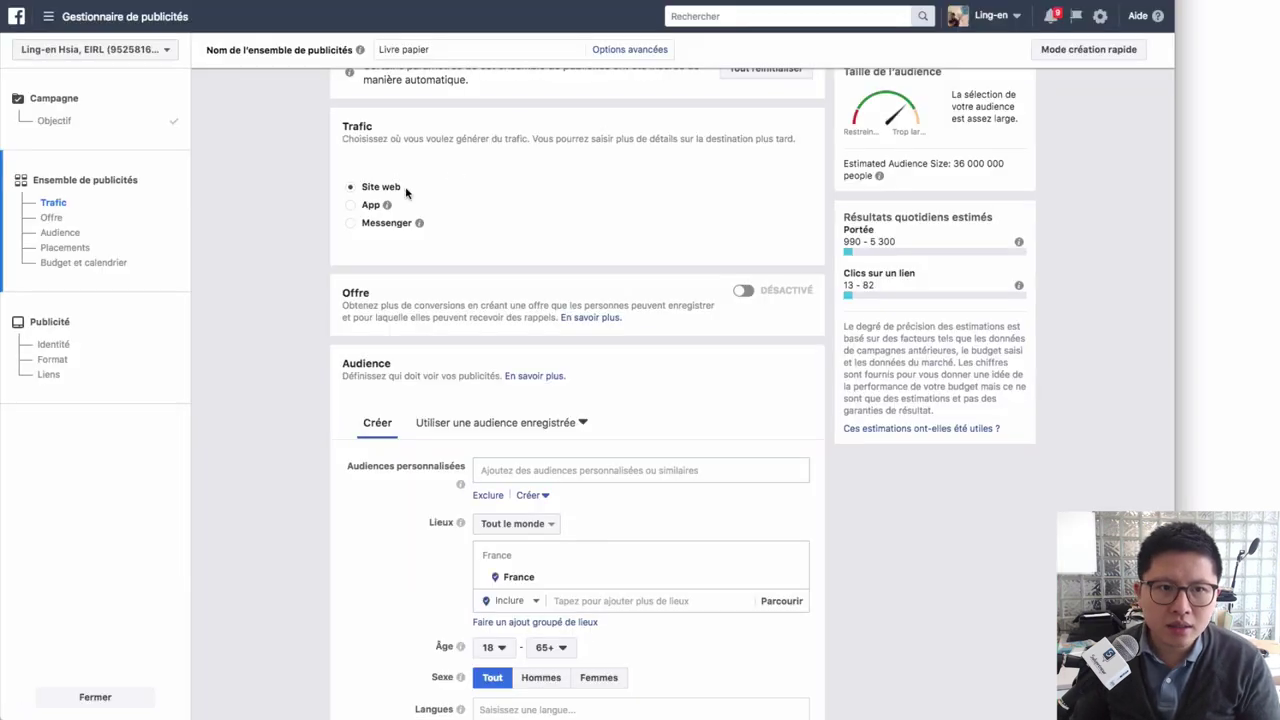
# Step: Review the saved custom and lookalike audiences and the options for creating a new audience
pyautogui.scroll(-2, 360, 197)
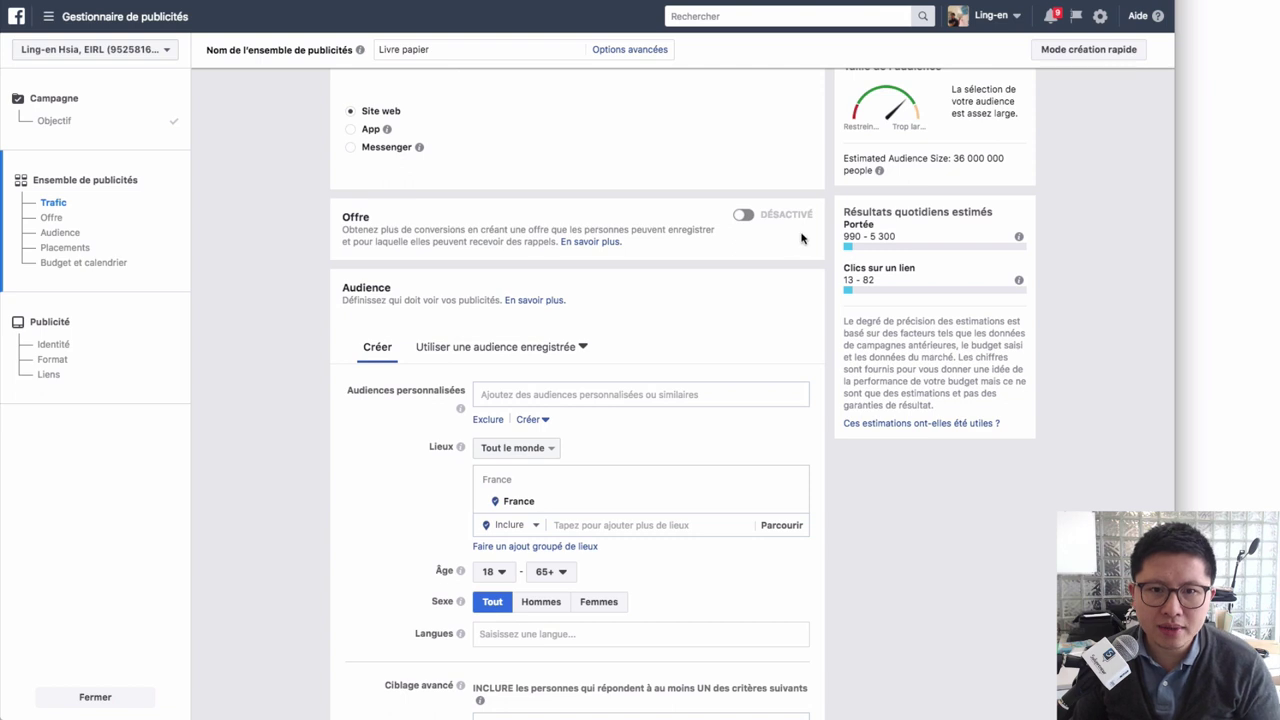
pyautogui.scroll(-3, 537, 240)
pyautogui.click(519, 256)
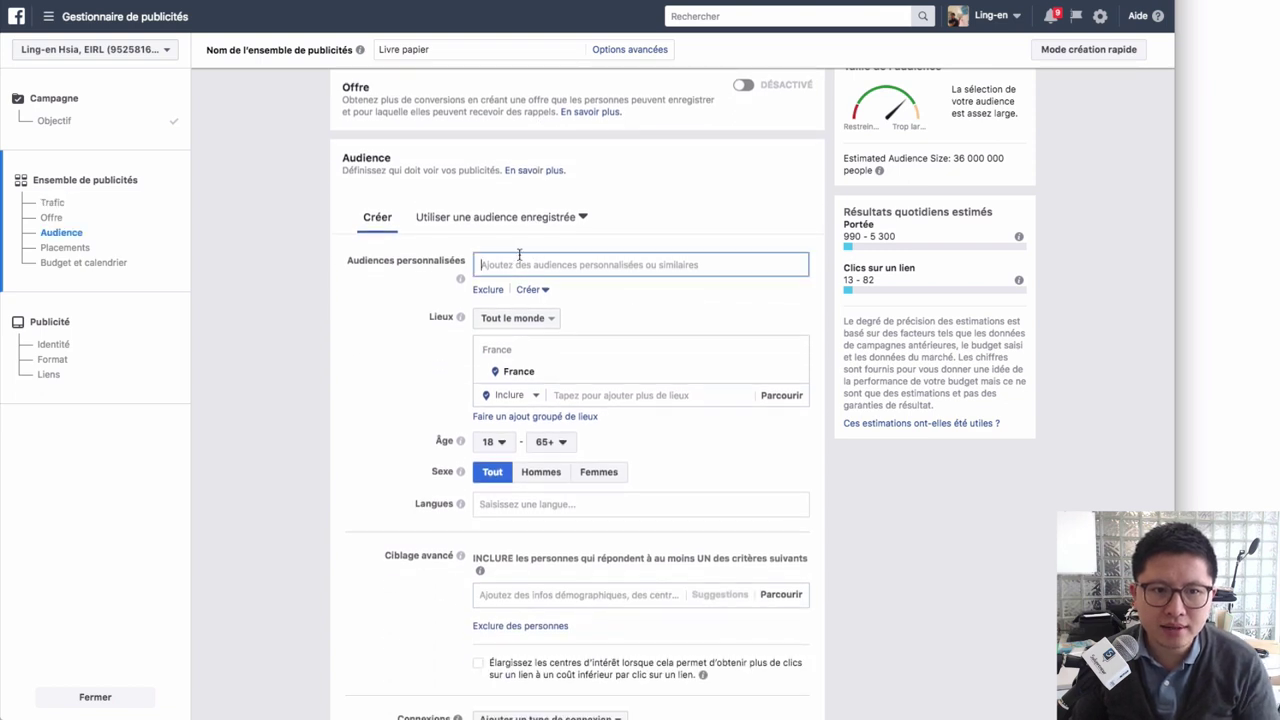
pyautogui.scroll(-1, 376, 232)
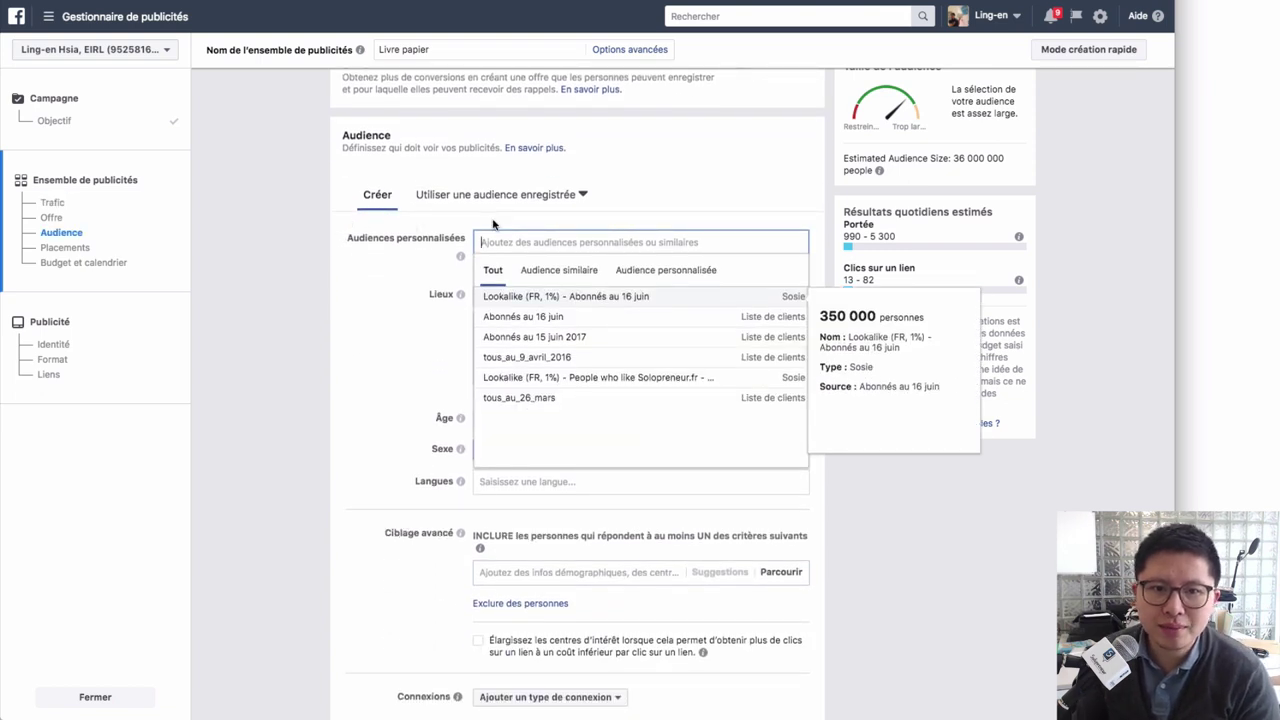
pyautogui.click(645, 276)
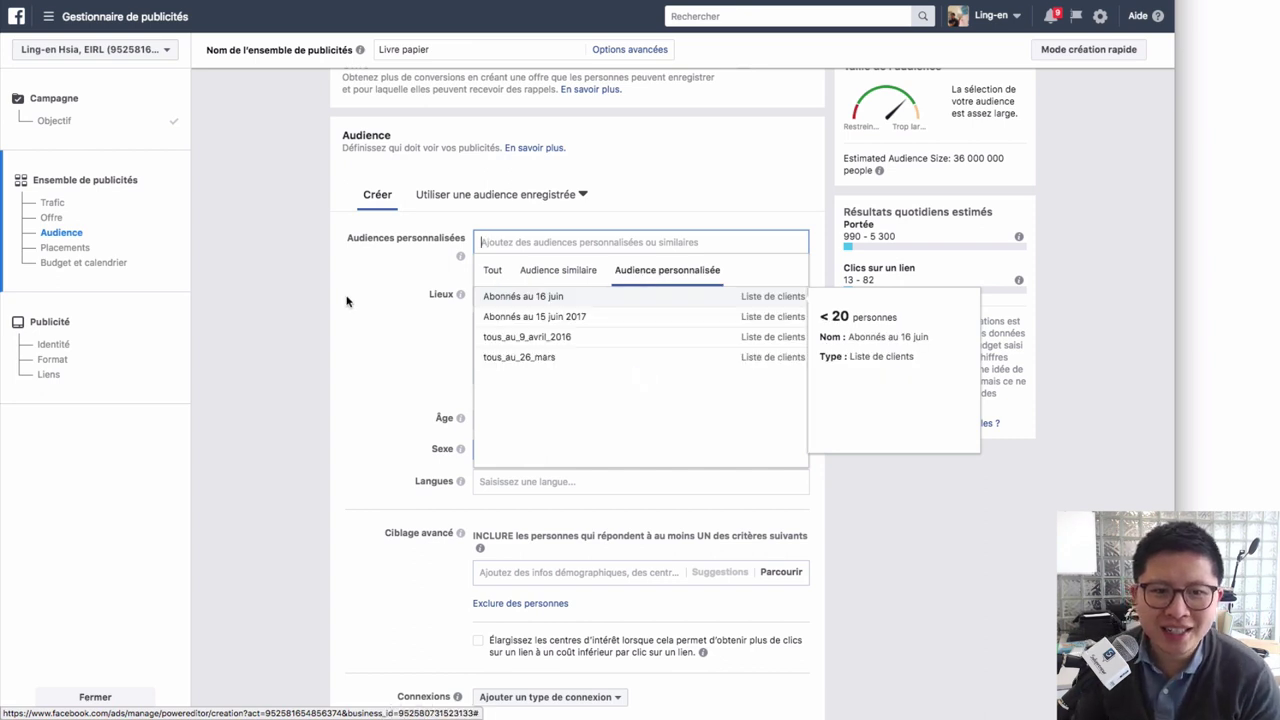
pyautogui.click(465, 283)
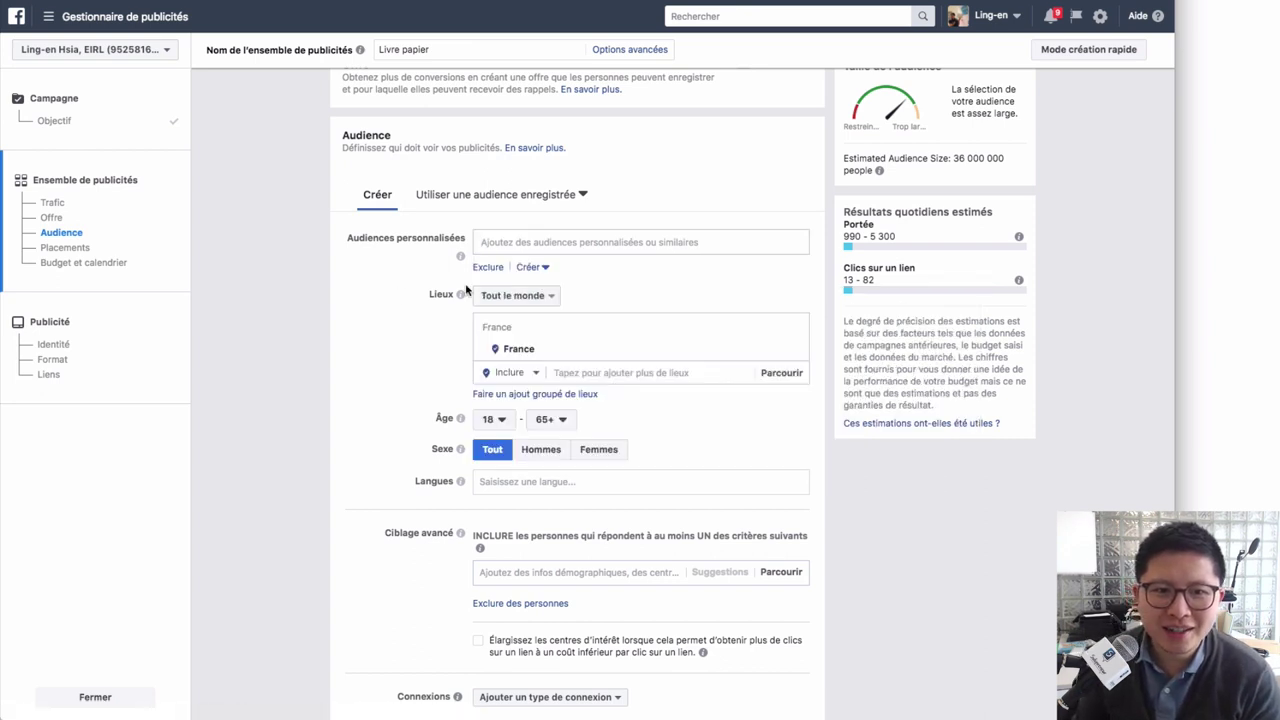
pyautogui.click(541, 269)
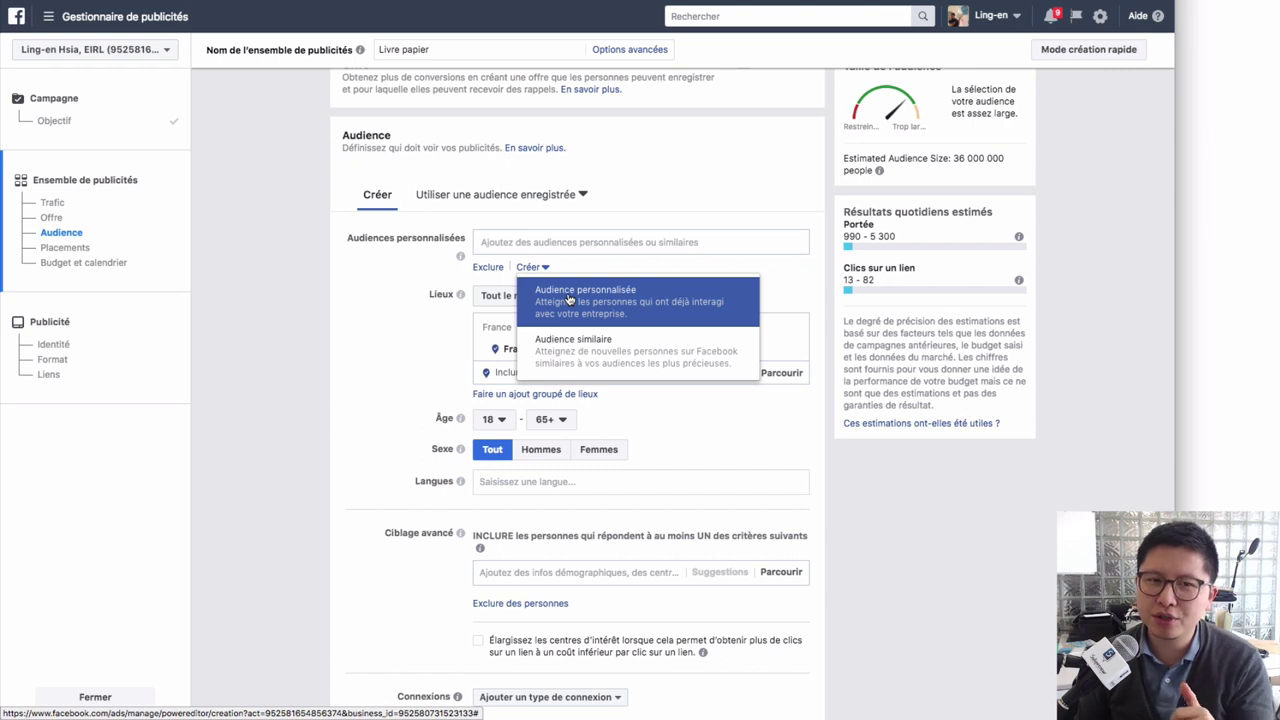
pyautogui.click(376, 297)
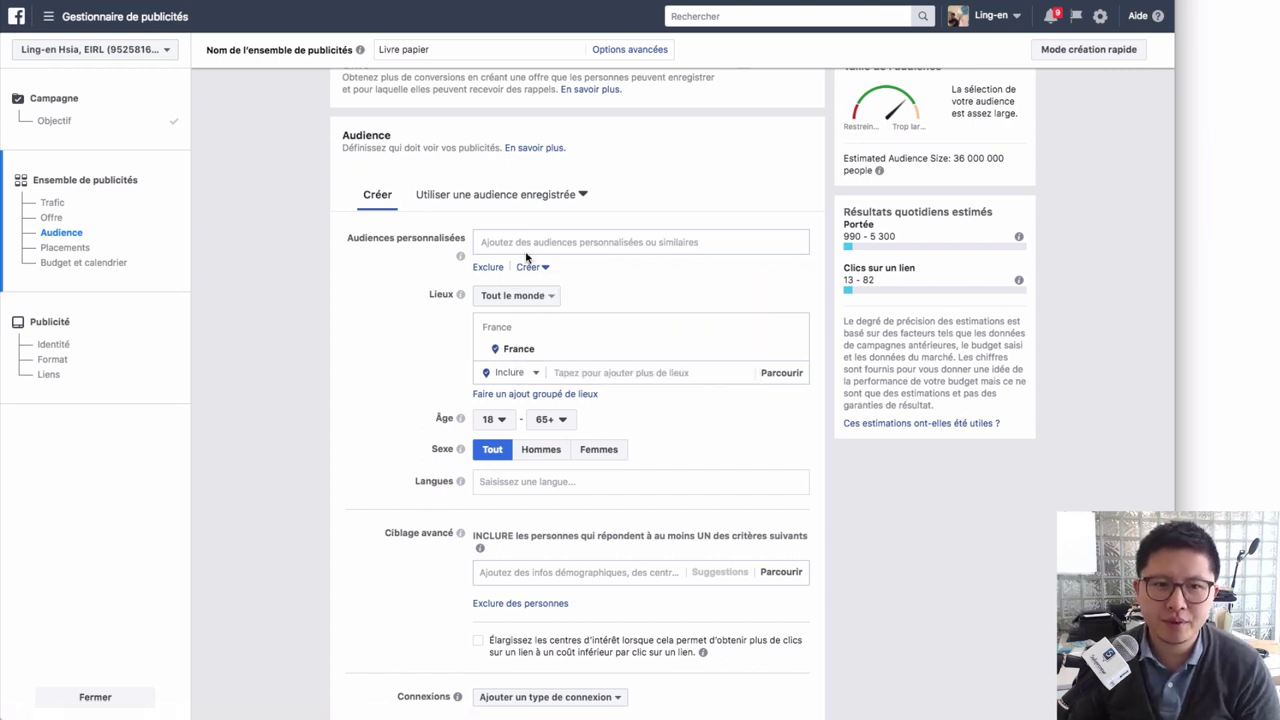
# Step: Replace France in the audience's locations with Paris, Île-de-France, keeping the 40 km radius
pyautogui.scroll(-2, 527, 258)
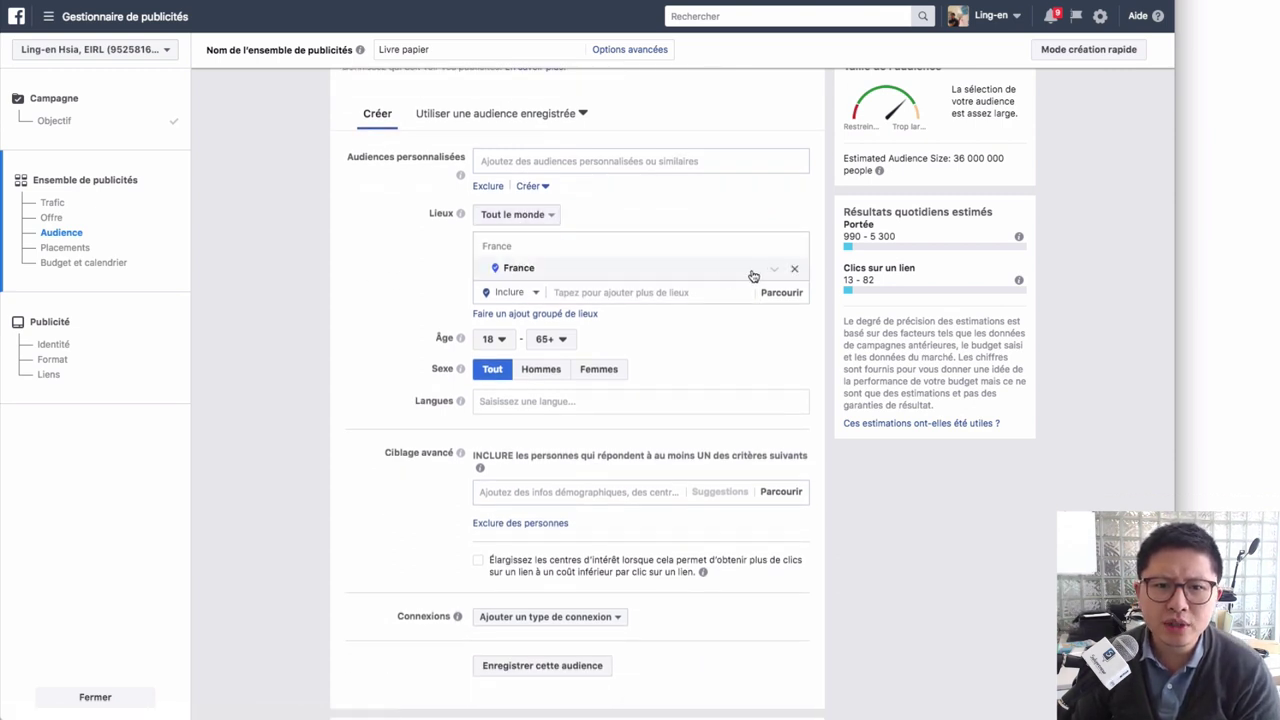
pyautogui.click(793, 269)
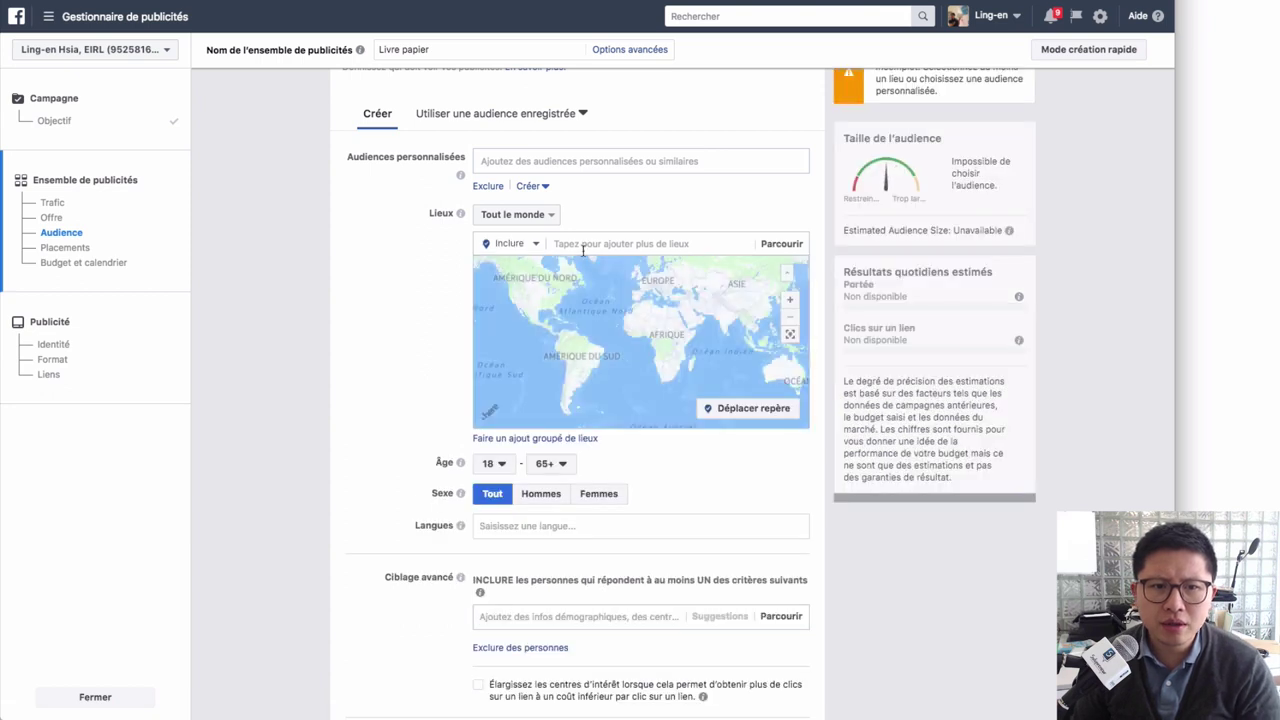
pyautogui.click(591, 245)
pyautogui.write('paris')
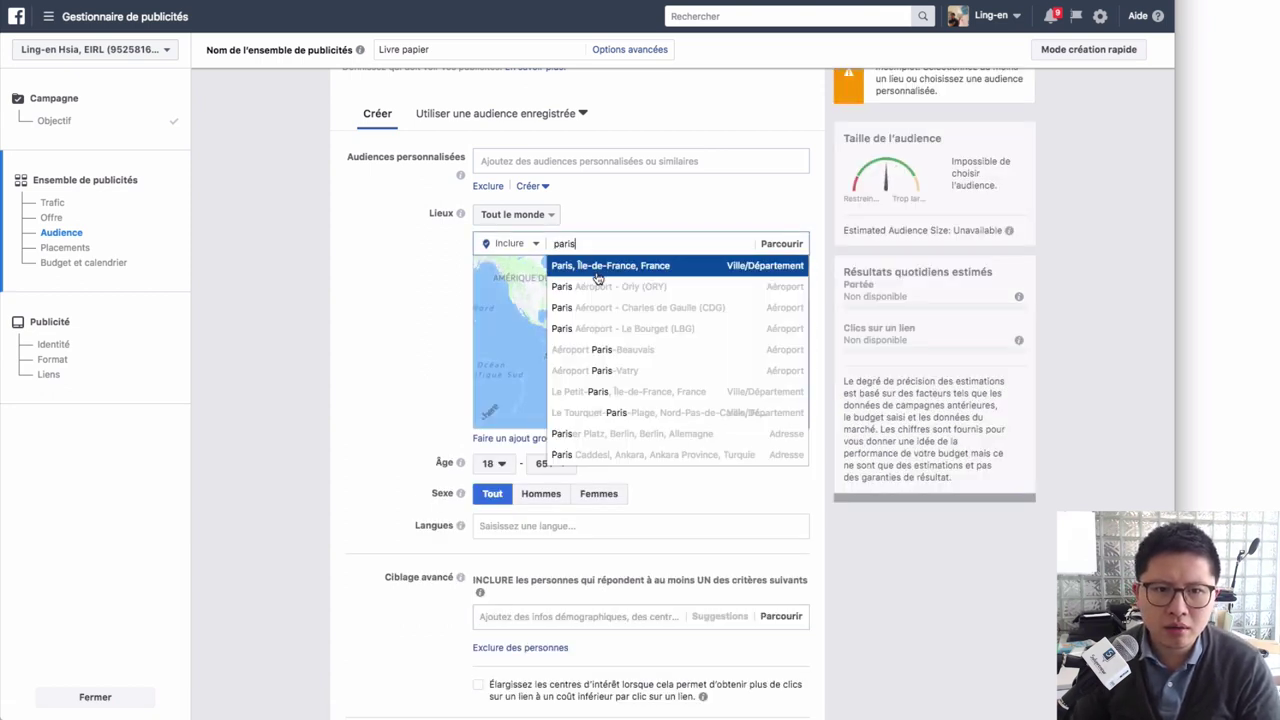
pyautogui.click(597, 272)
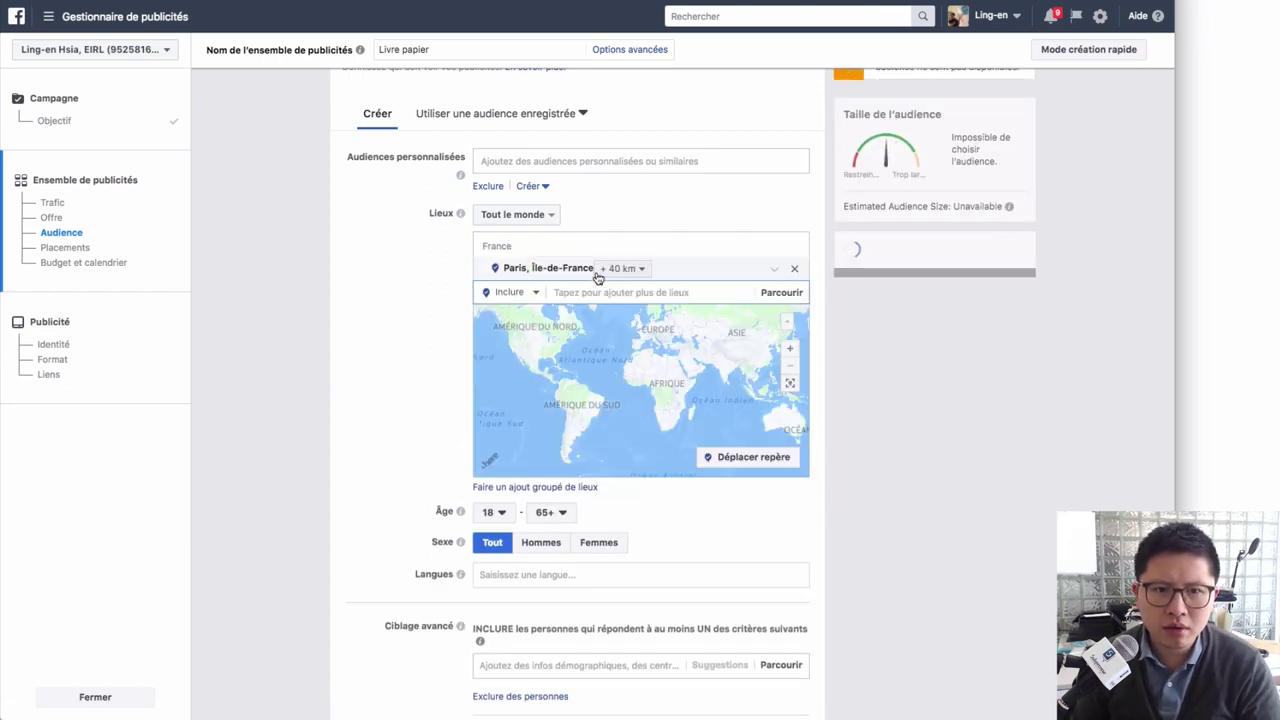
pyautogui.click(636, 276)
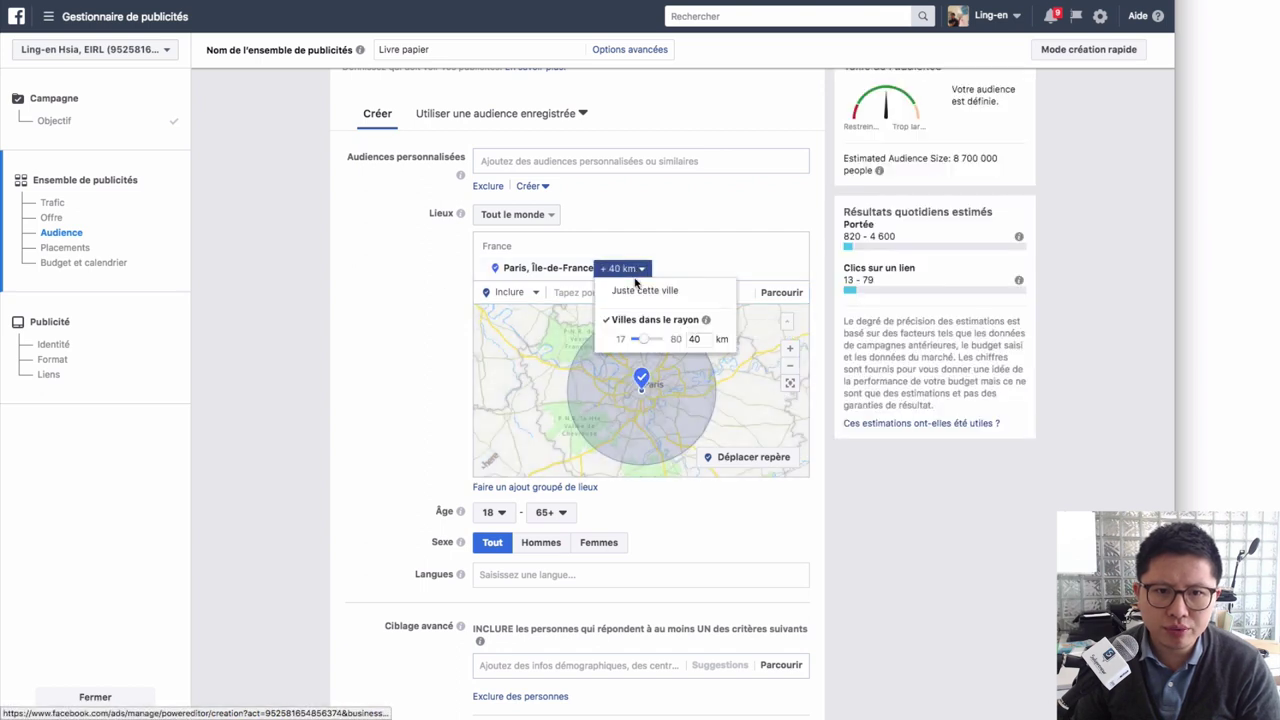
pyautogui.click(424, 305)
# Step: Set the audience's age range to 25–55
pyautogui.scroll(-3, 426, 308)
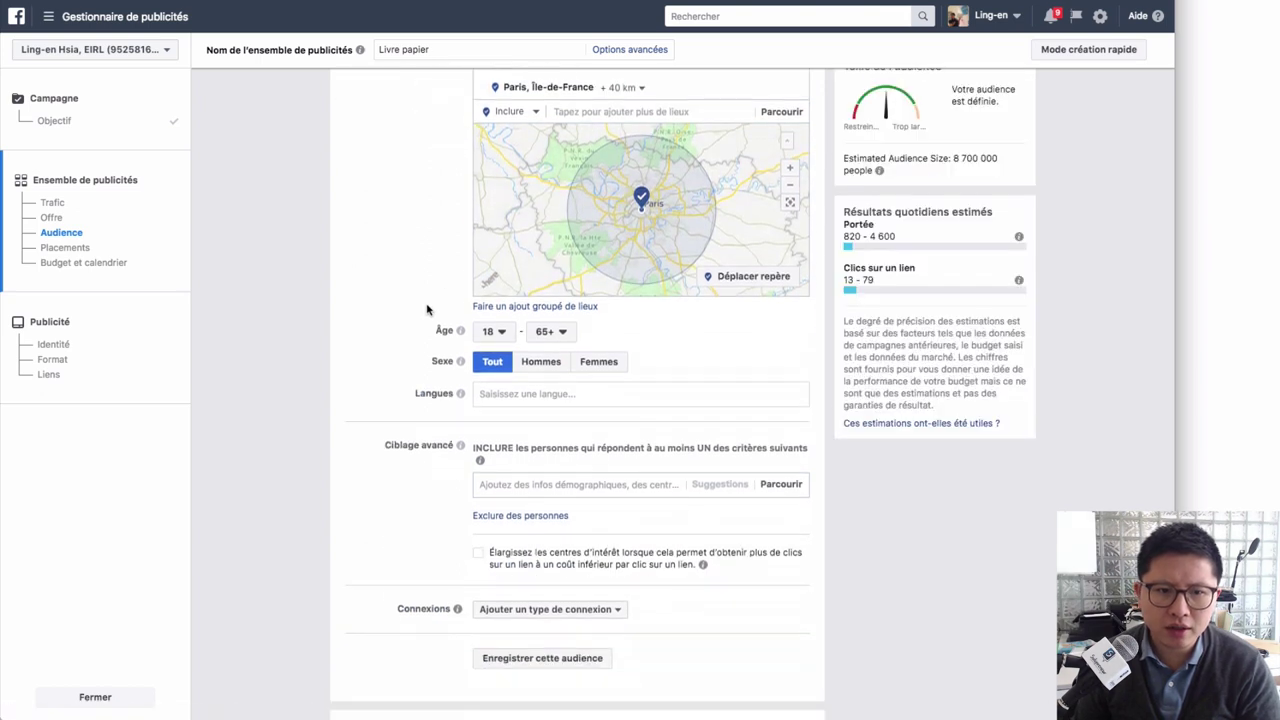
pyautogui.click(490, 331)
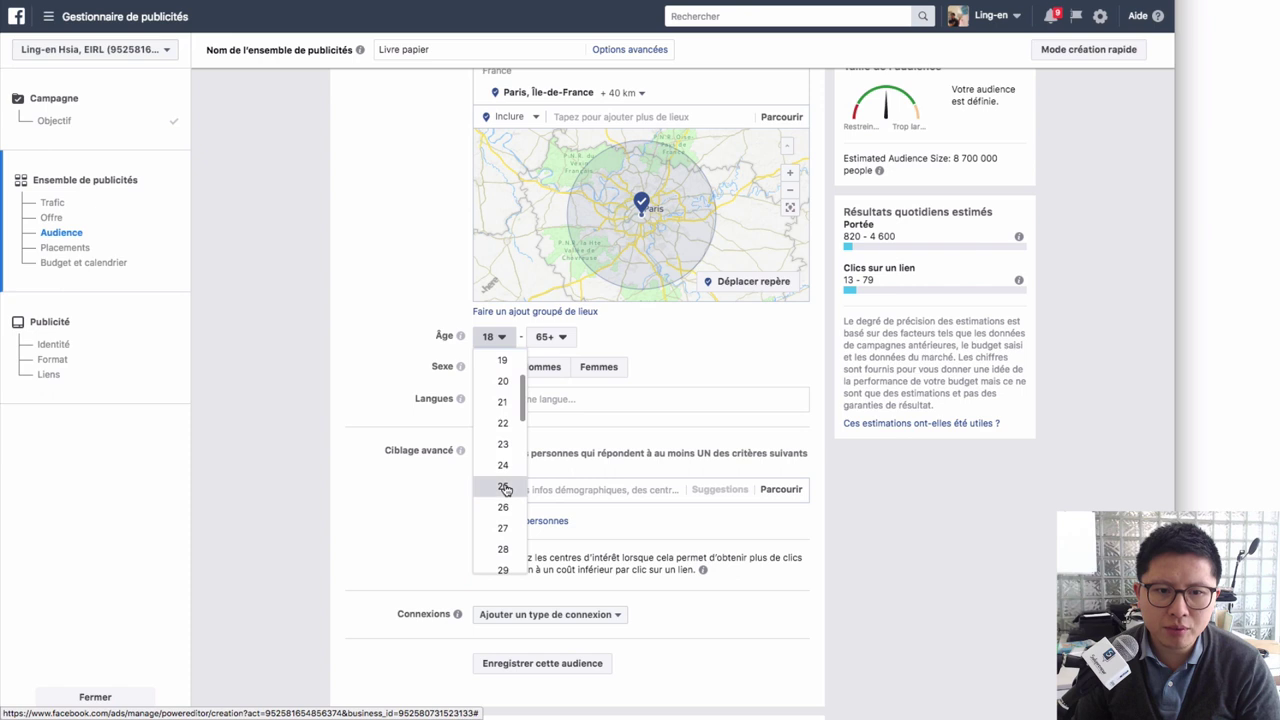
pyautogui.click(503, 488)
pyautogui.click(549, 337)
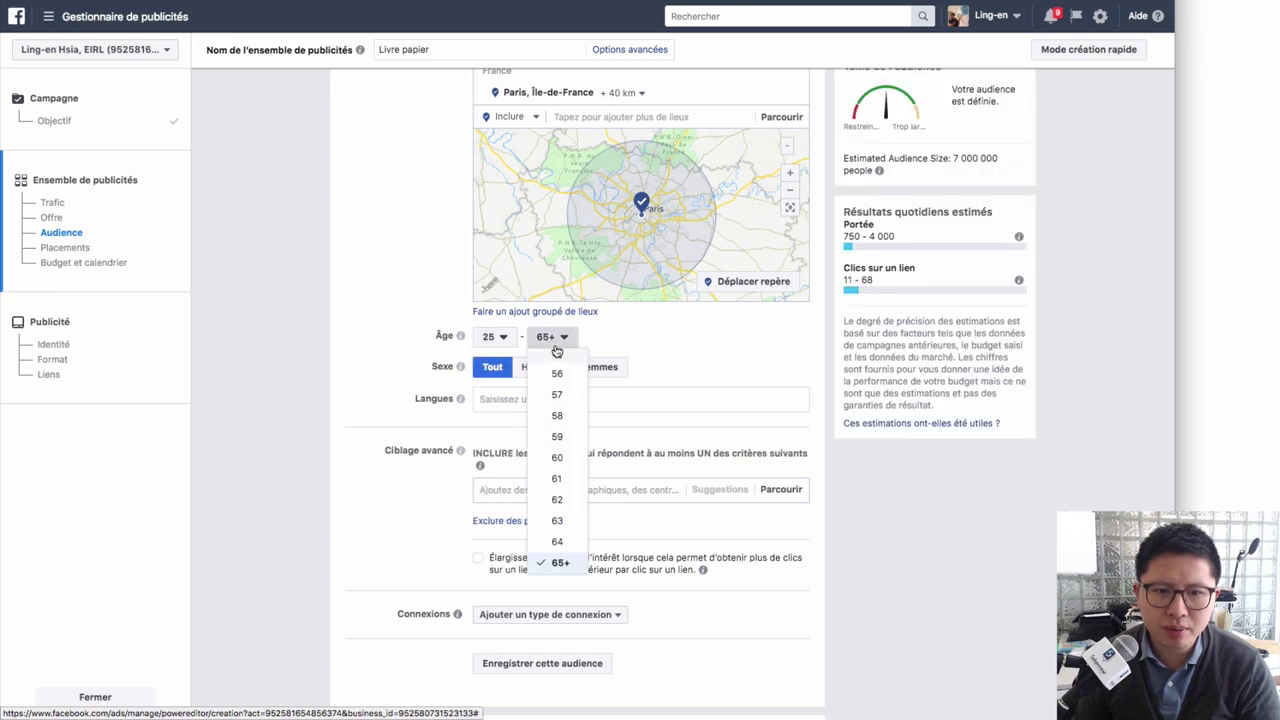
pyautogui.click(557, 353)
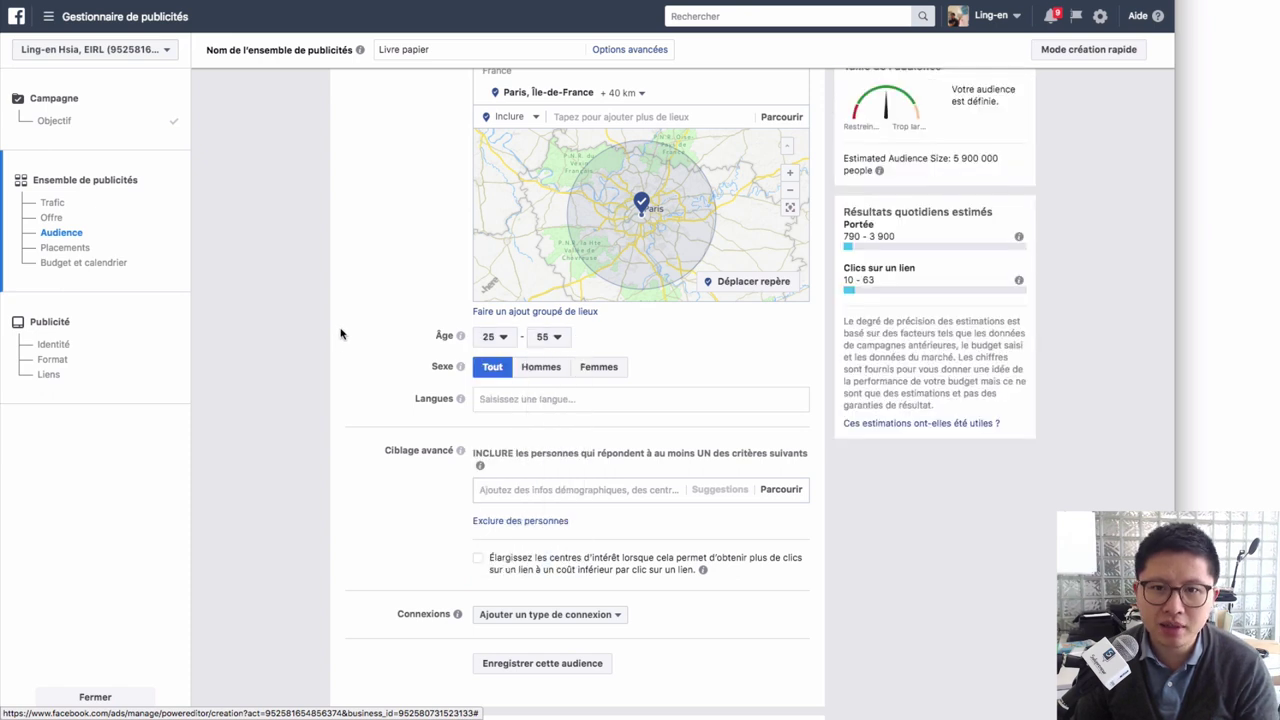
# Step: Add Français (Tout) as the audience's language and check the estimated audience size
pyautogui.scroll(-2, 390, 350)
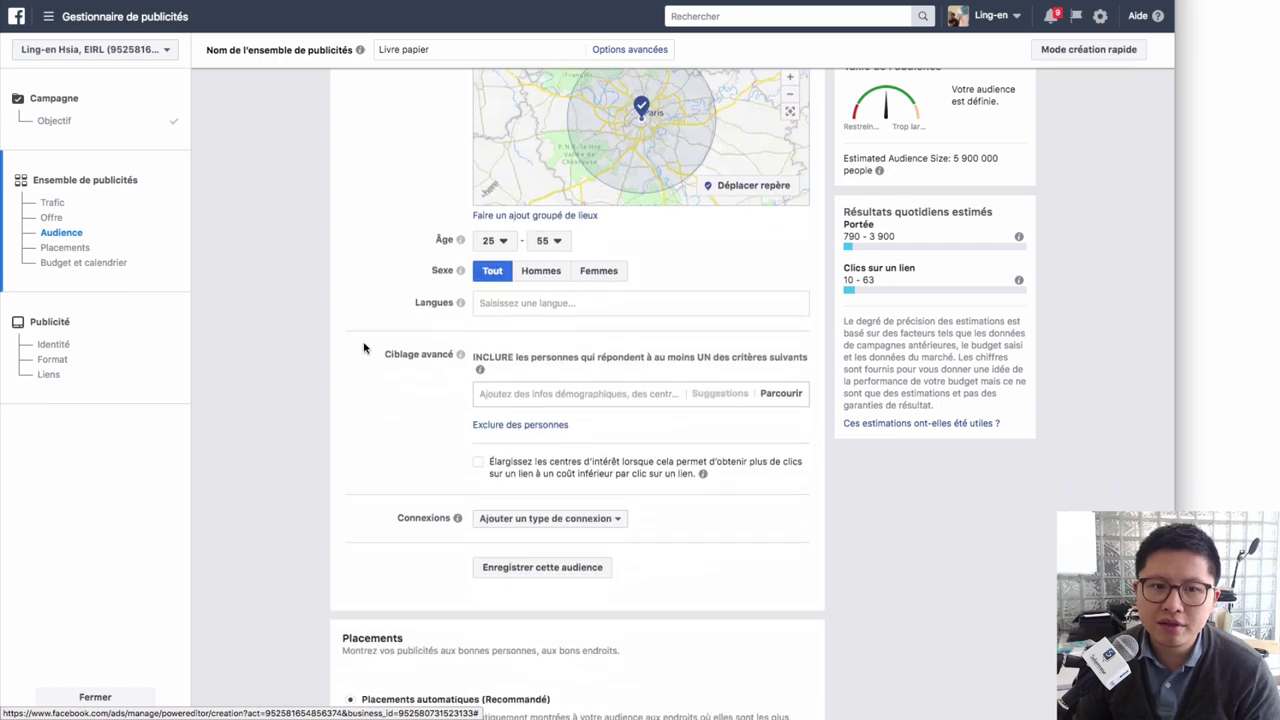
pyautogui.click(490, 300)
pyautogui.write('français')
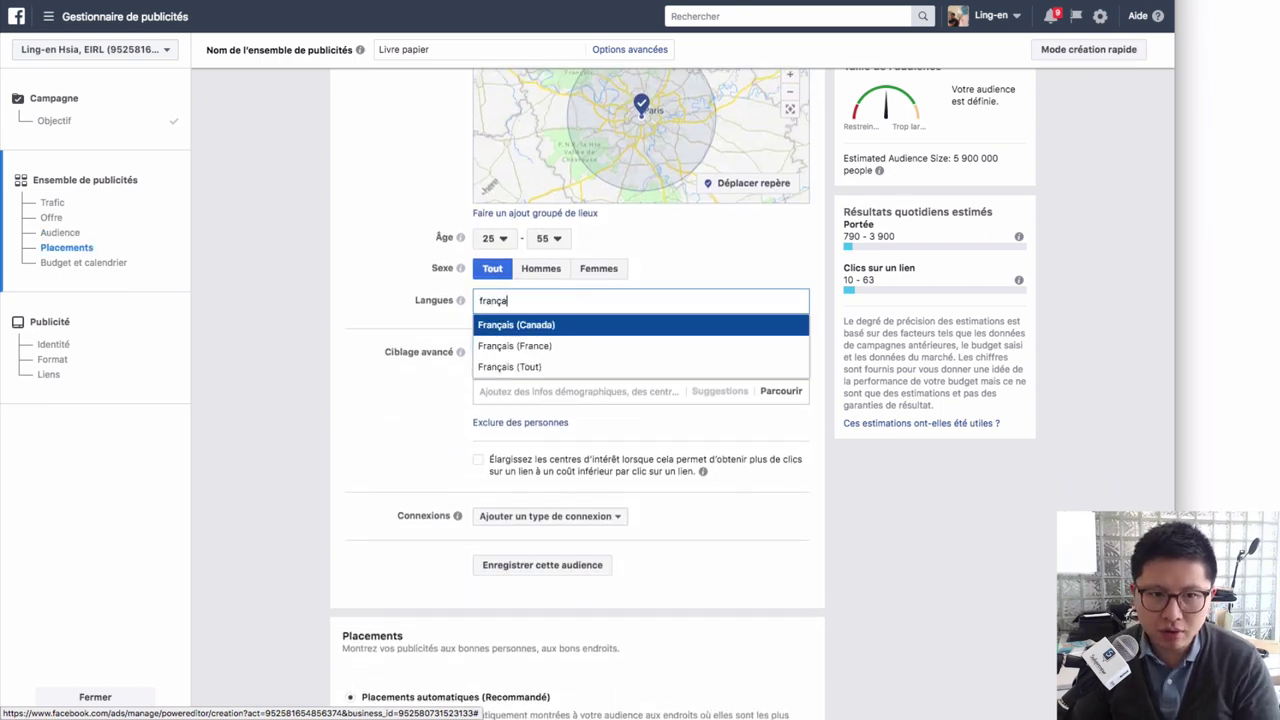
pyautogui.press('Down')
pyautogui.press('Down')
pyautogui.press('Return')
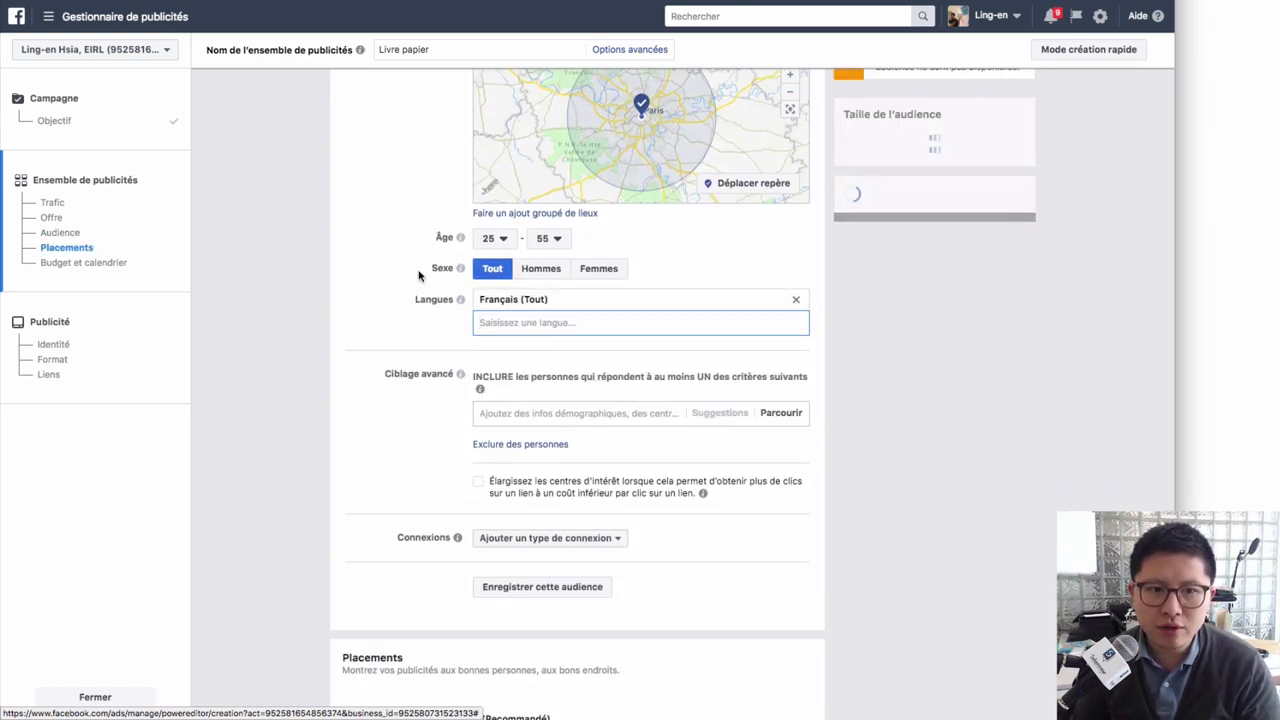
pyautogui.scroll(1, 948, 243)
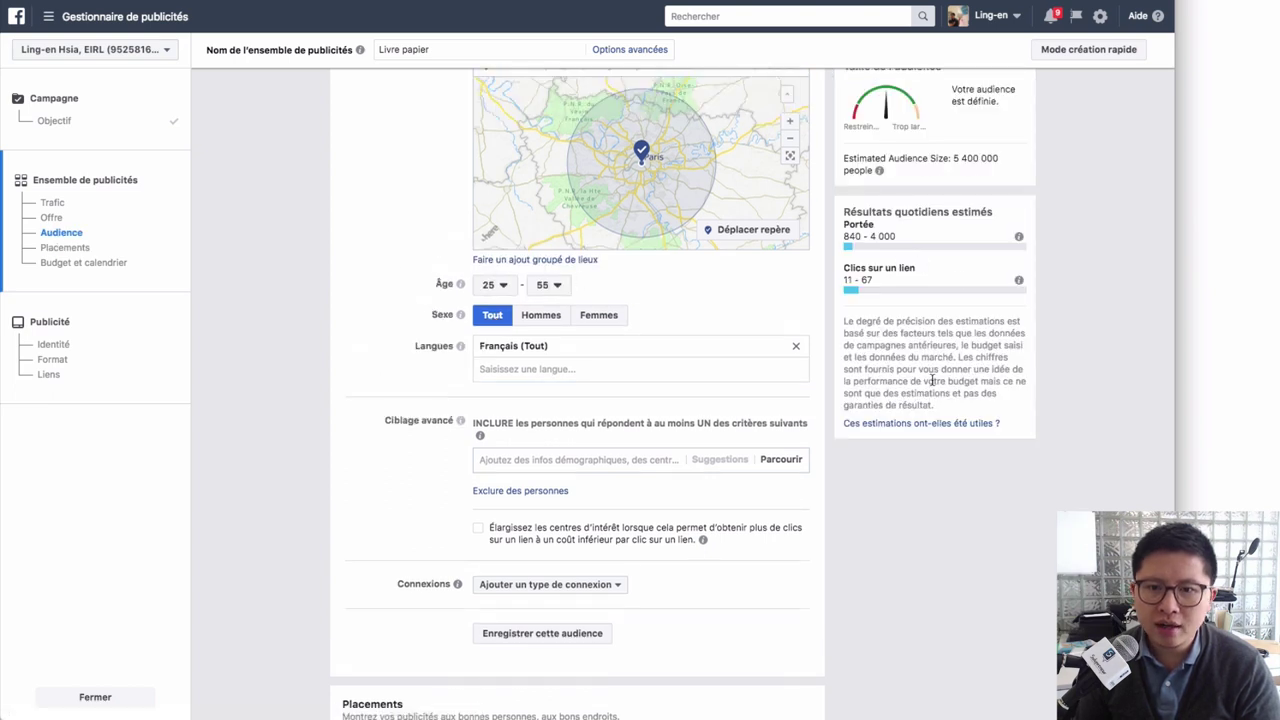
pyautogui.moveTo(873, 172); pyautogui.dragTo(953, 158)
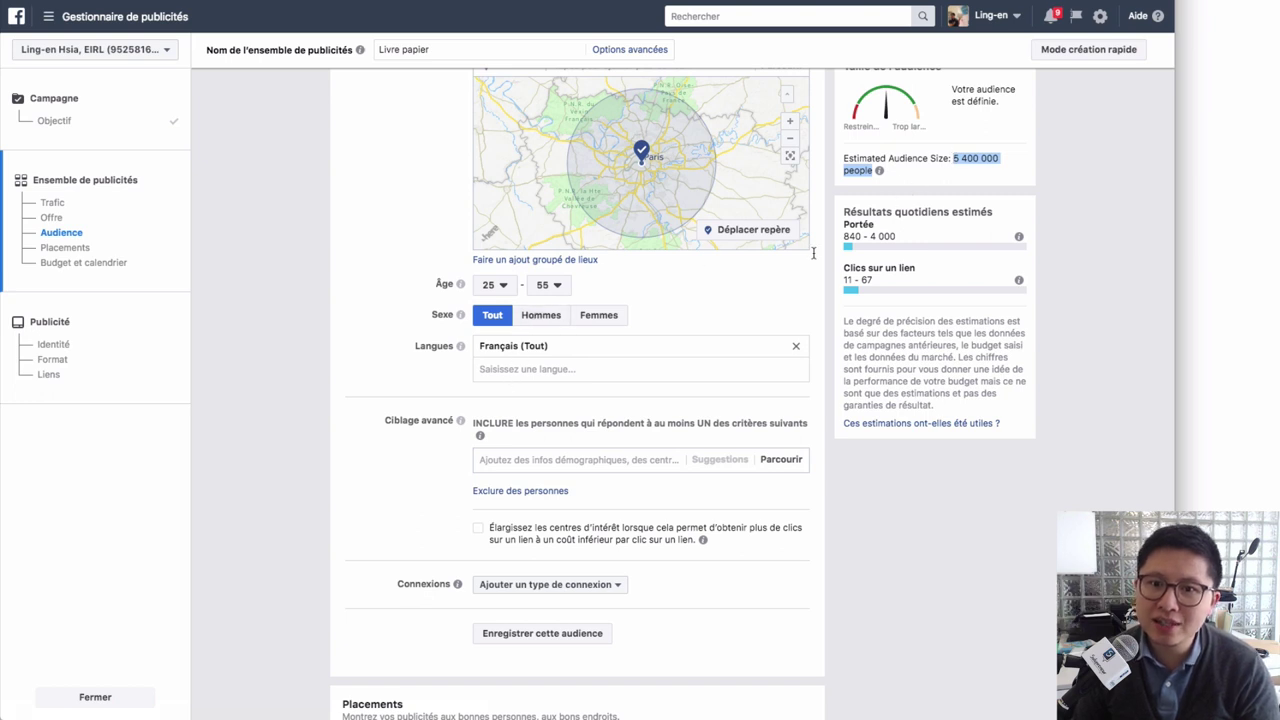
# Step: Add the interests Blog and Smart Passive Income with Pat Flynn to the audience's detailed targeting
pyautogui.scroll(-2, 330, 362)
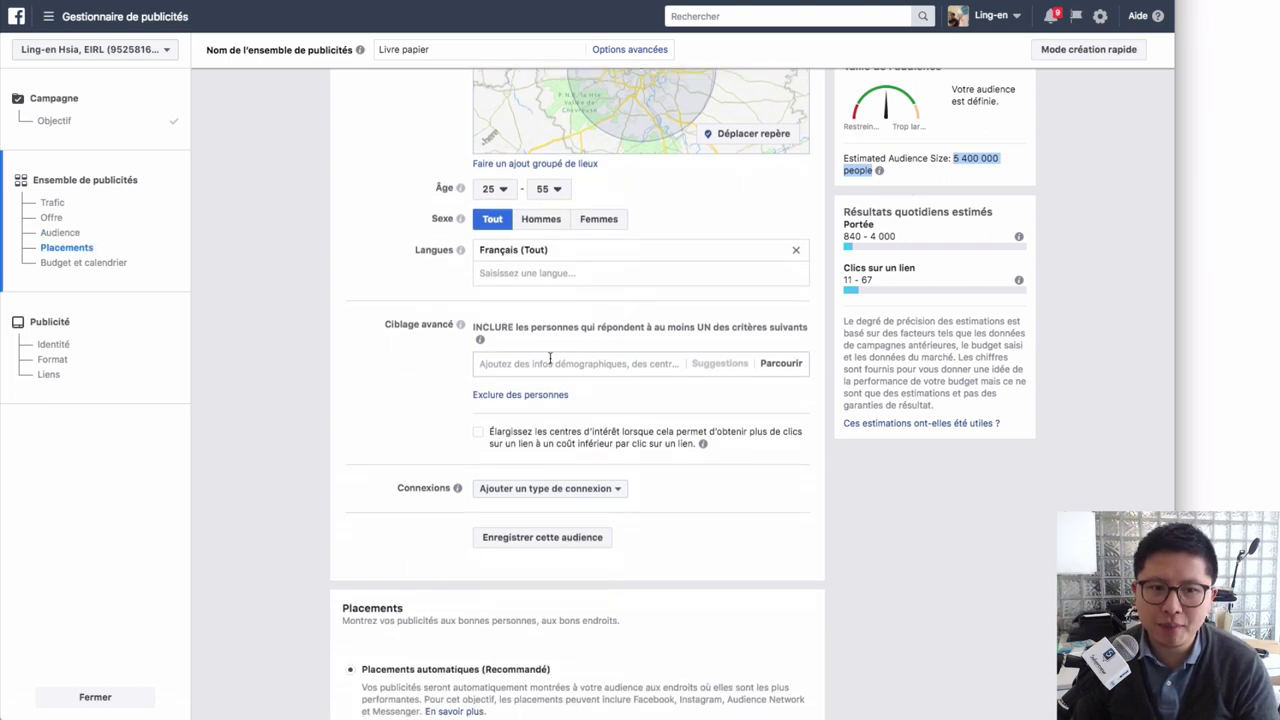
pyautogui.click(549, 363)
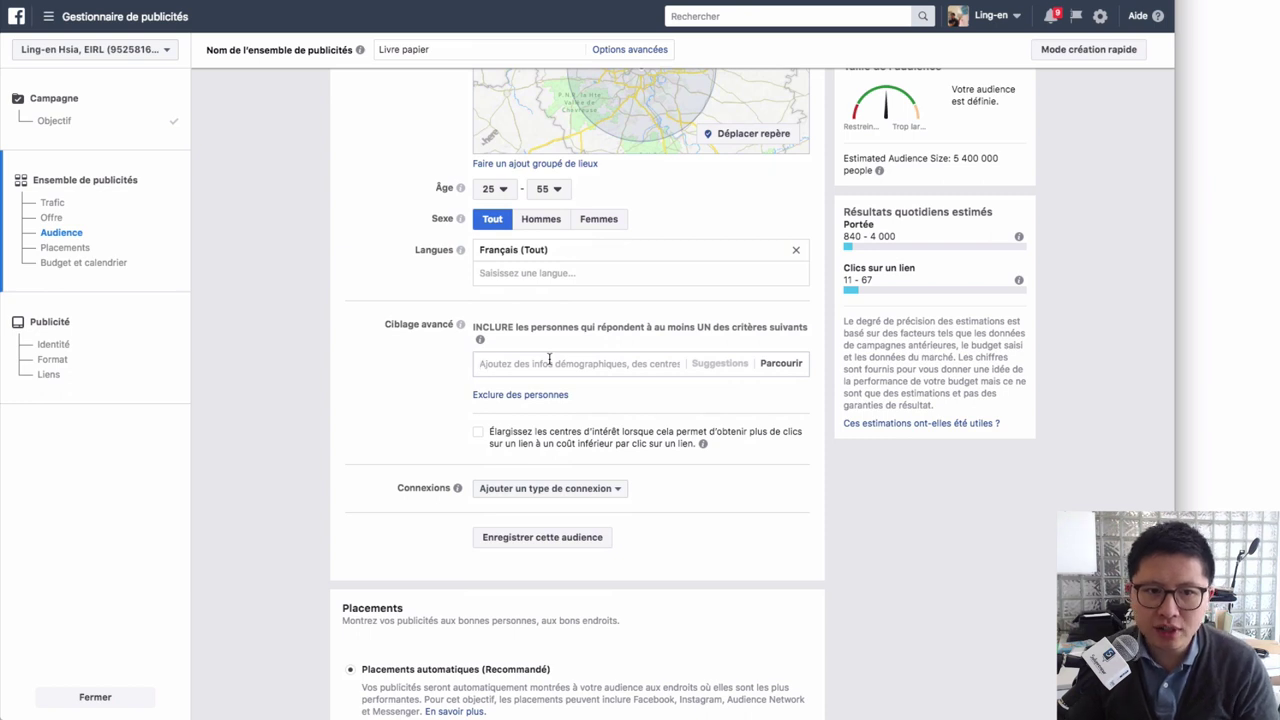
pyautogui.write('blog')
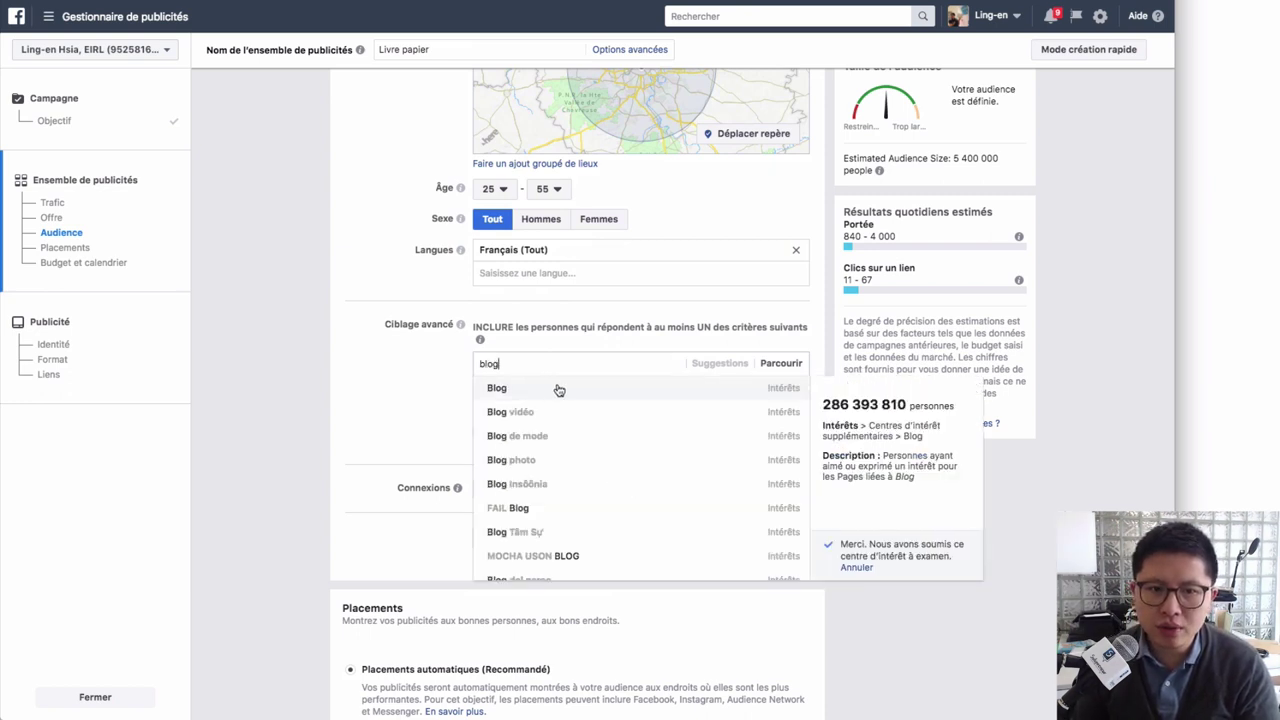
pyautogui.click(558, 389)
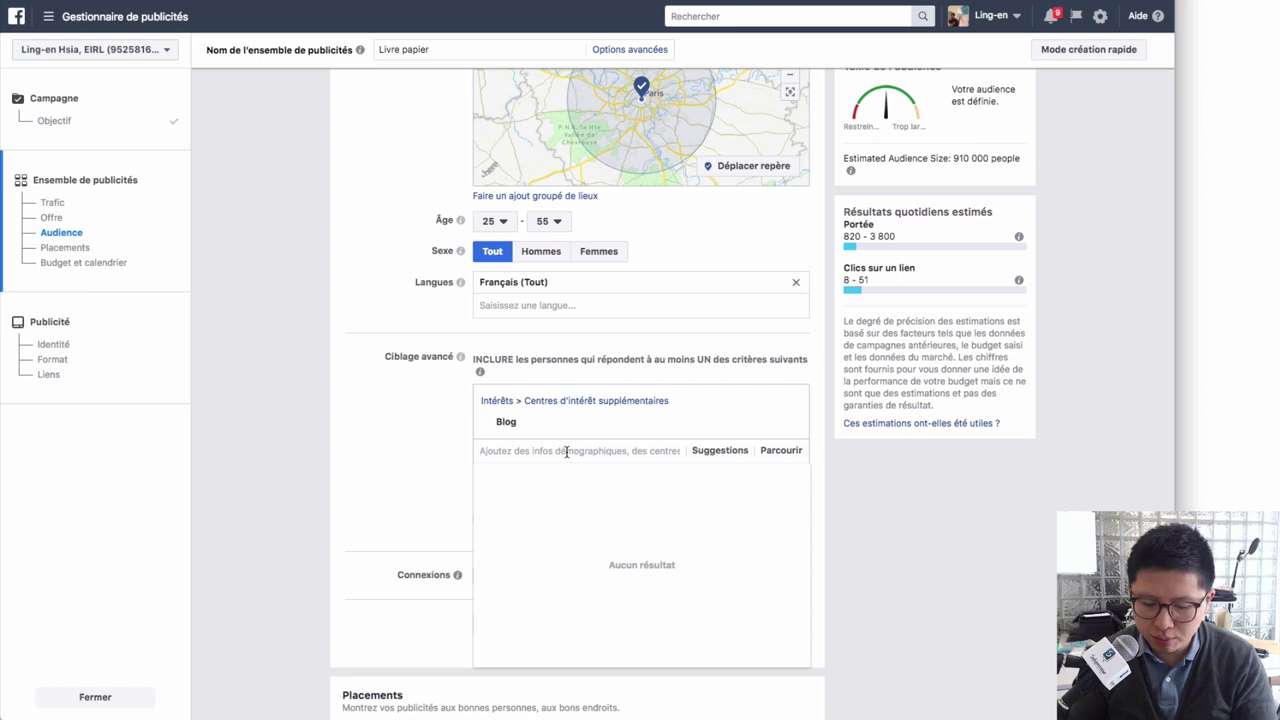
pyautogui.write('s')
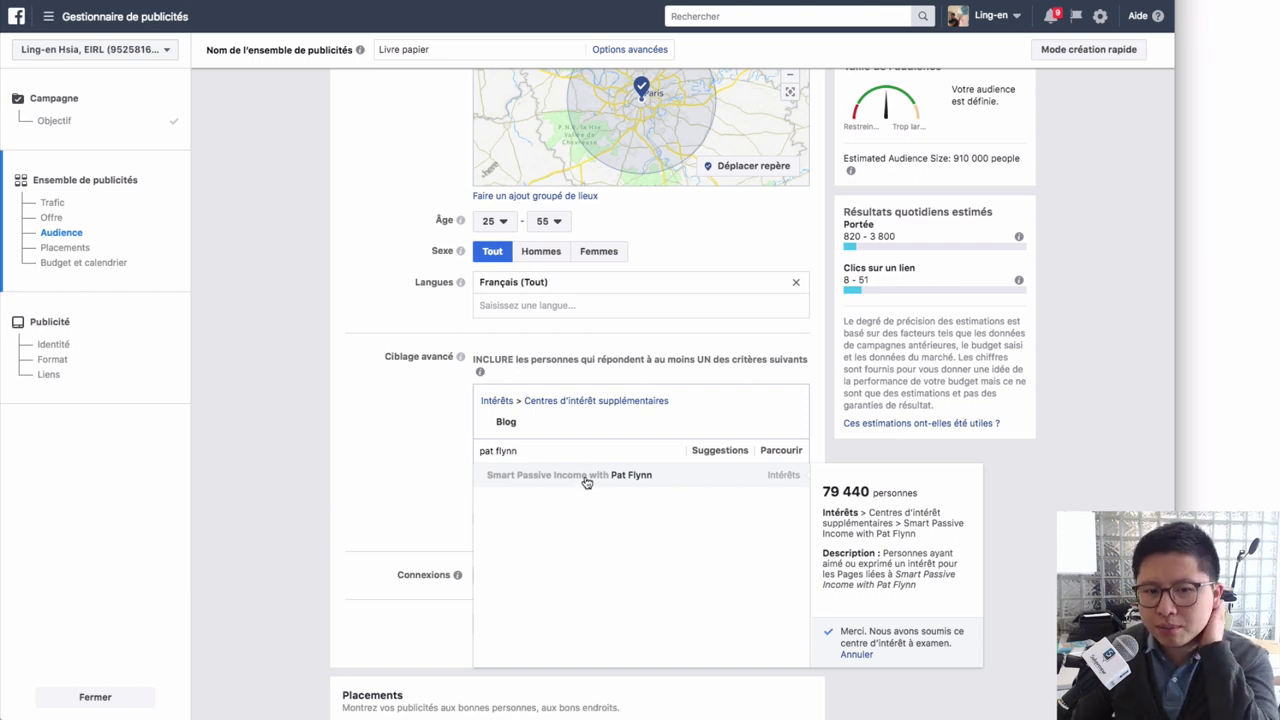
pyautogui.click(587, 483)
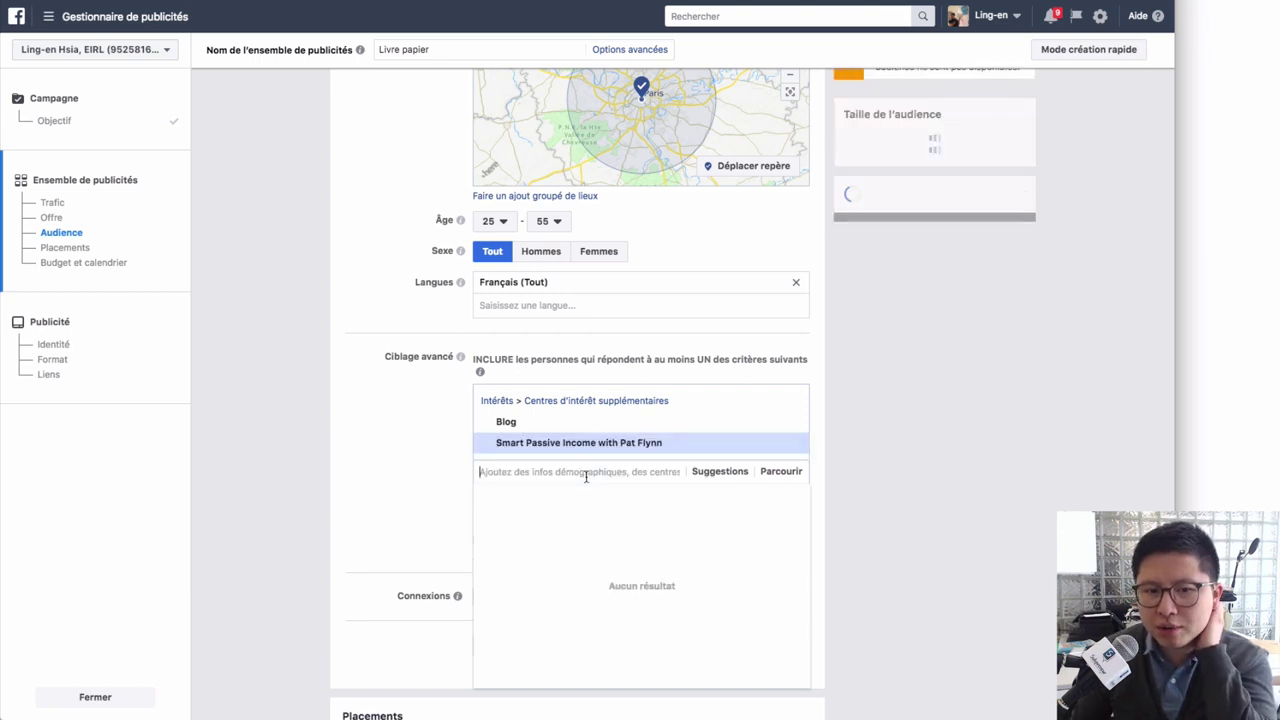
pyautogui.click(290, 441)
pyautogui.moveTo(627, 452)
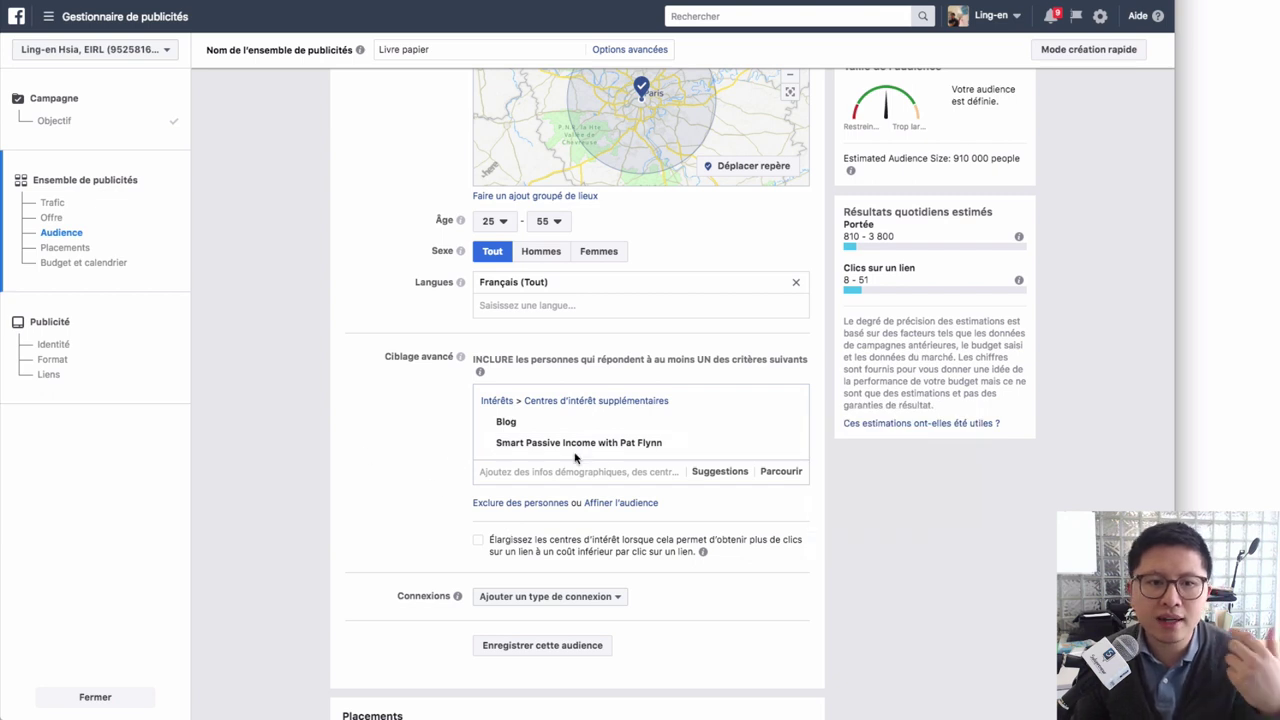
# Step: Add a Facebook Pages connection excluding people who already like the Solopreneur.fr and Le Guide du Blogueur pages
pyautogui.scroll(-2, 664, 400)
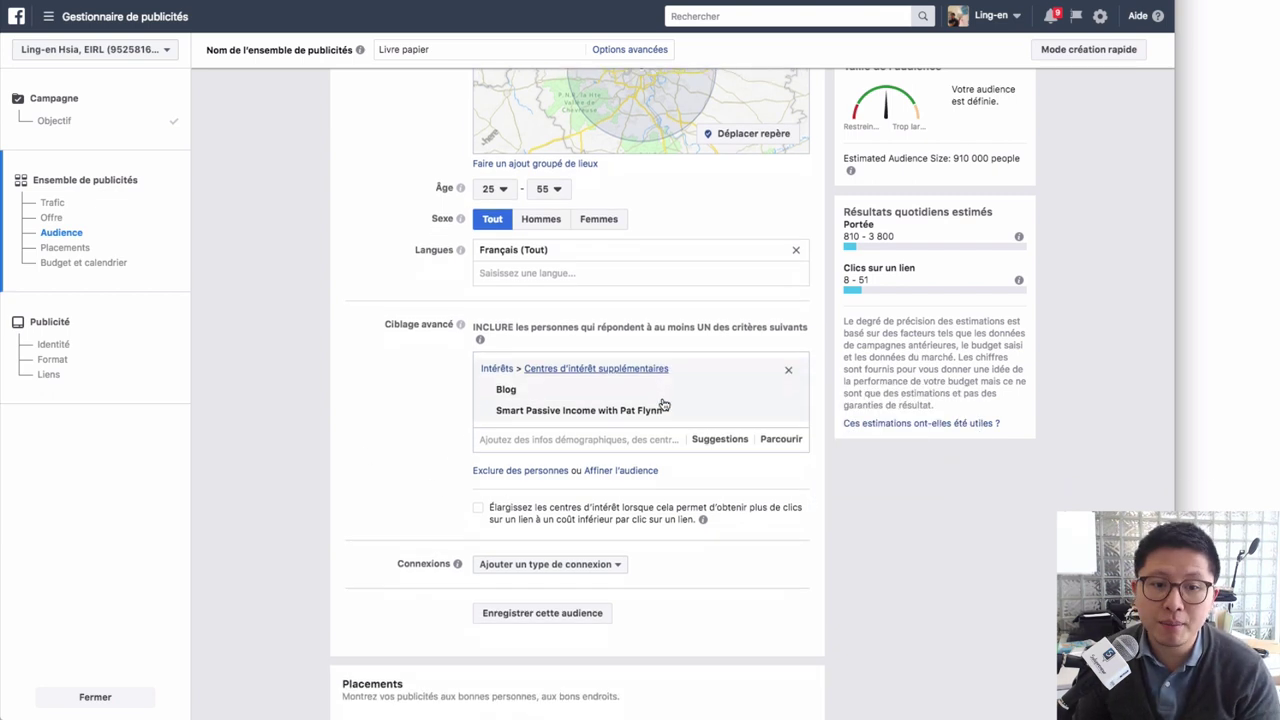
pyautogui.scroll(-3, 664, 404)
pyautogui.click(586, 472)
pyautogui.moveTo(557, 432)
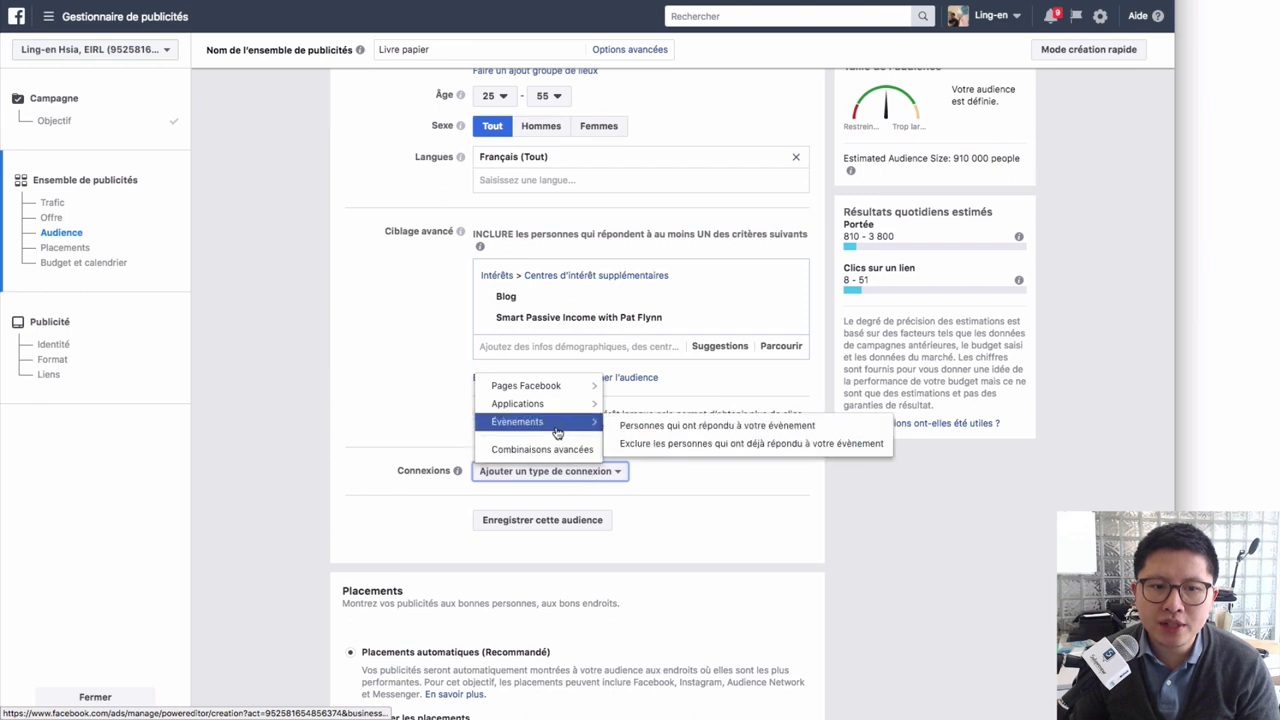
pyautogui.click(557, 391)
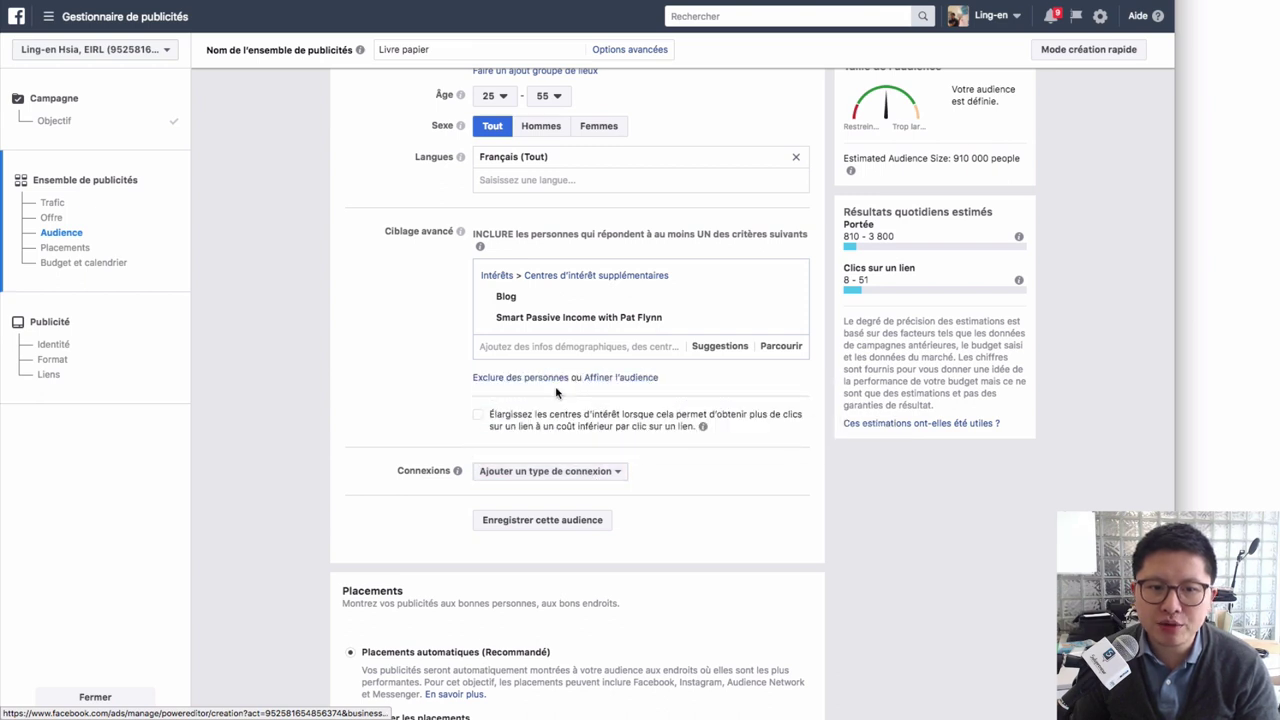
pyautogui.click(555, 475)
pyautogui.moveTo(578, 386)
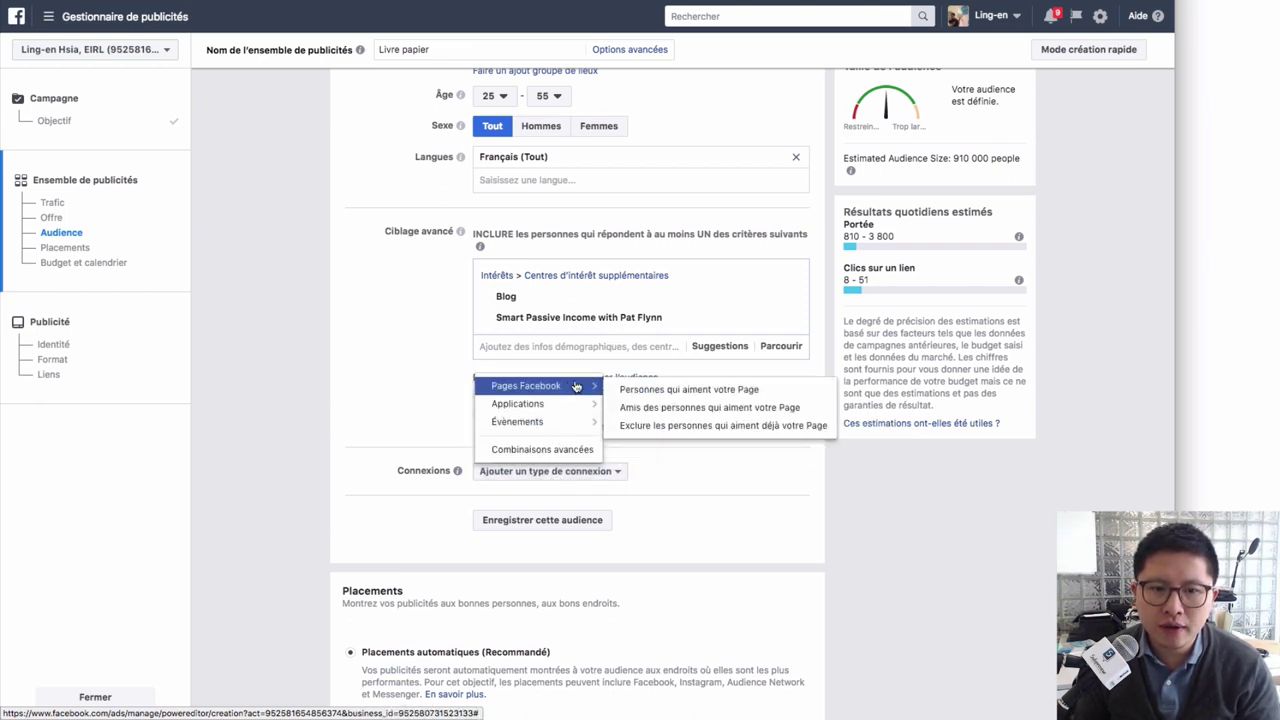
pyautogui.click(658, 427)
pyautogui.write('ling-en')
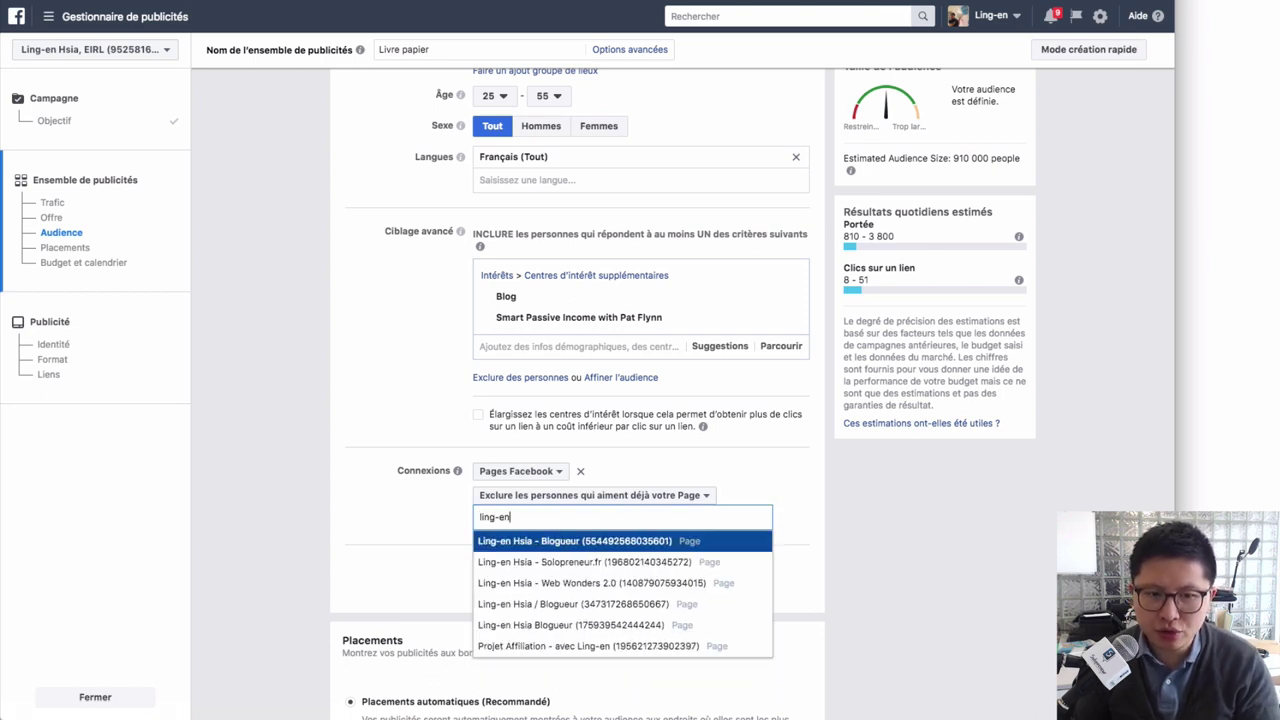
pyautogui.press('Down')
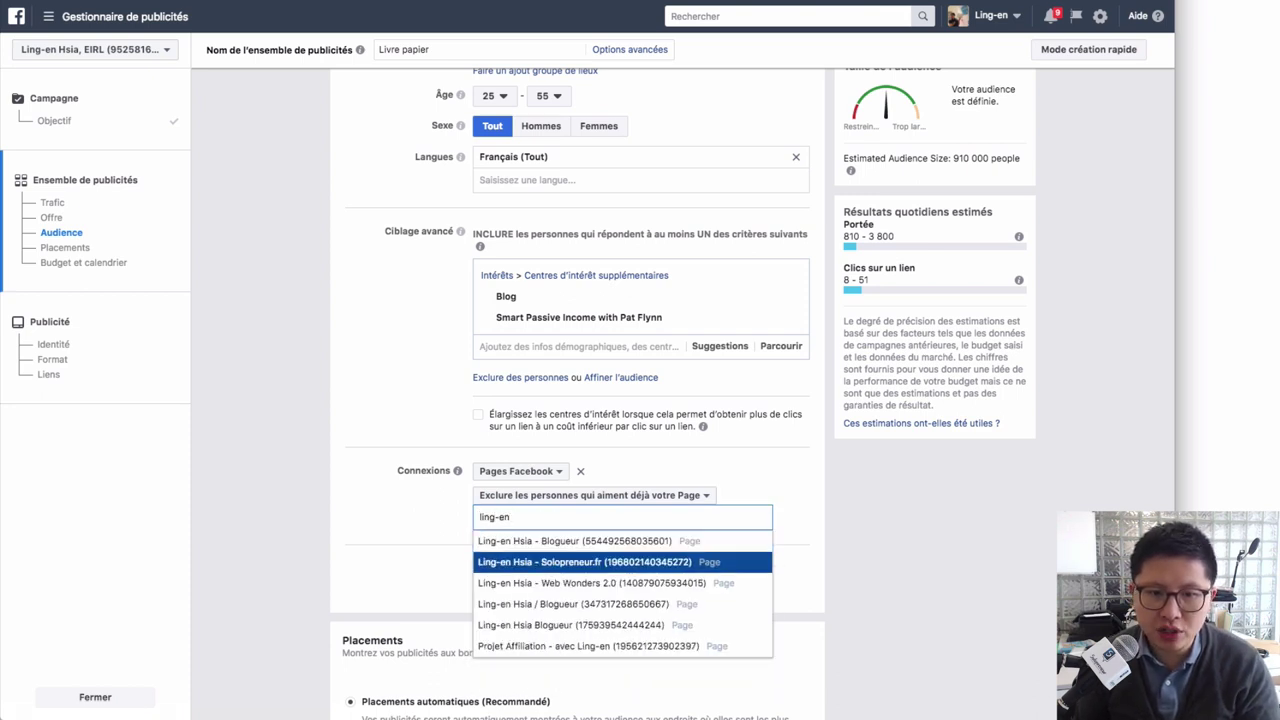
pyautogui.press('Return')
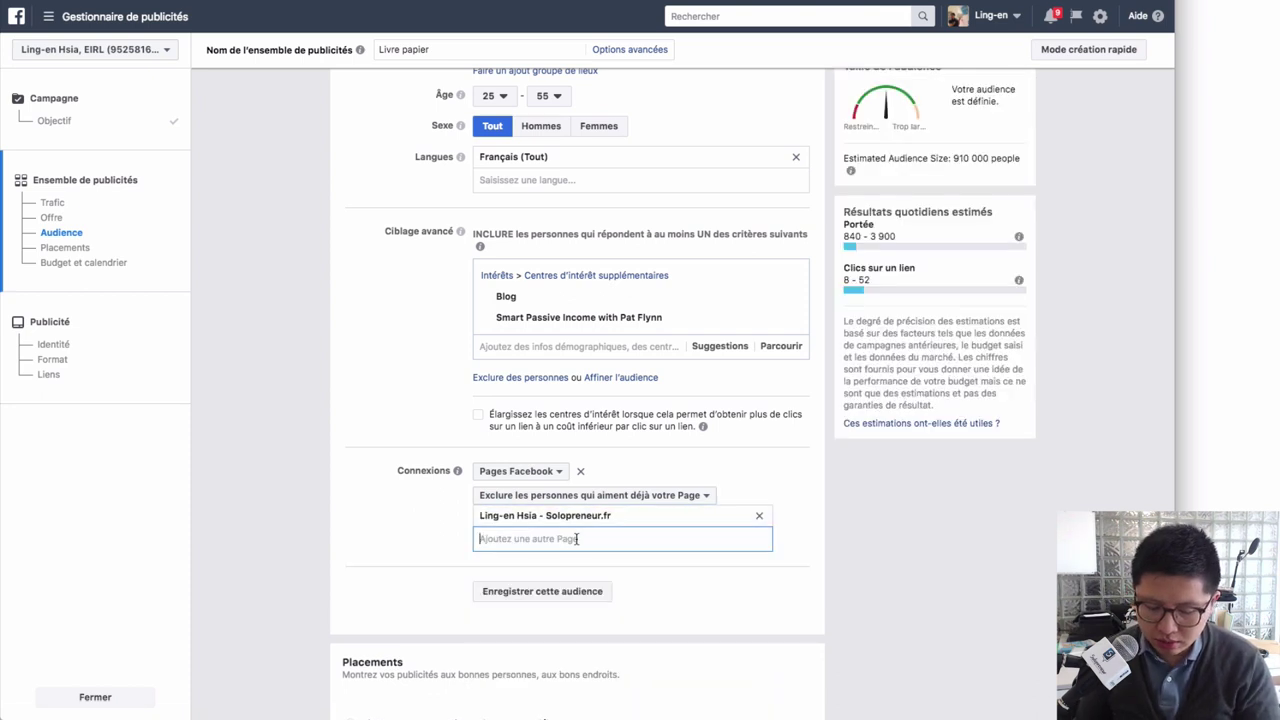
pyautogui.write('le gui')
pyautogui.press('Return')
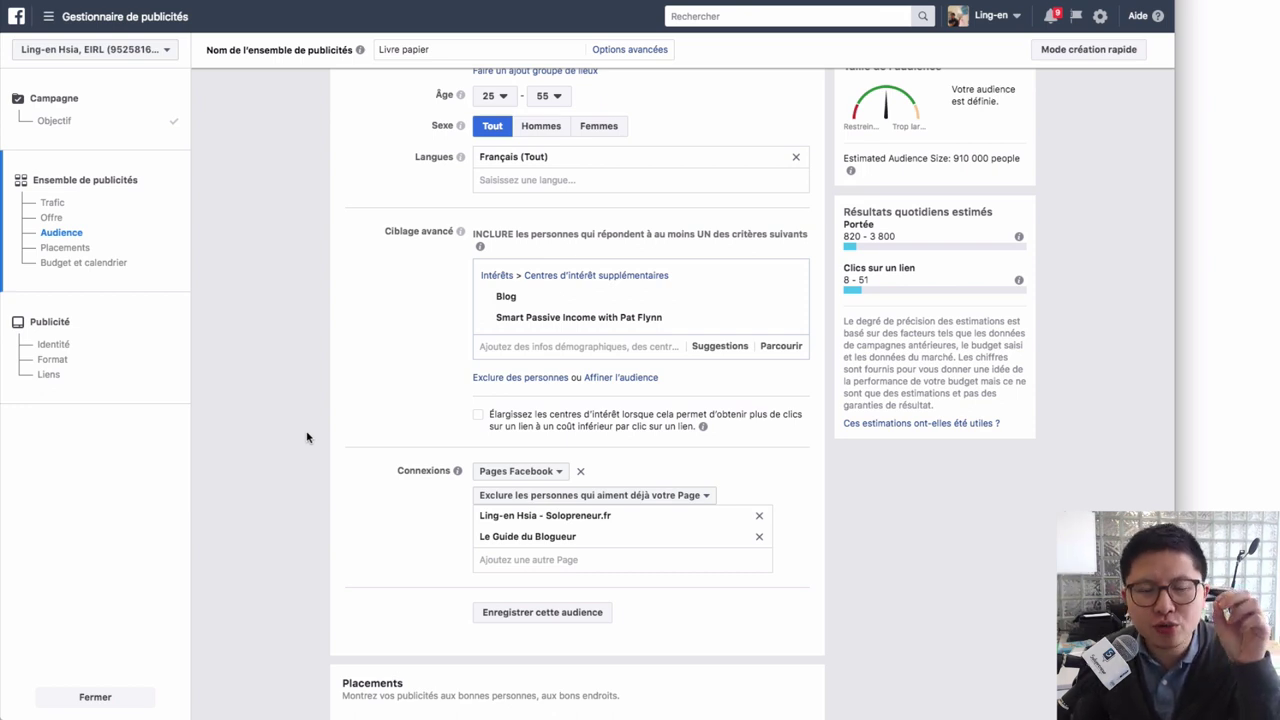
# Step: Schedule the ad set with defined start and end dates, setting the end date to 12/4/2018
pyautogui.scroll(-5, 310, 437)
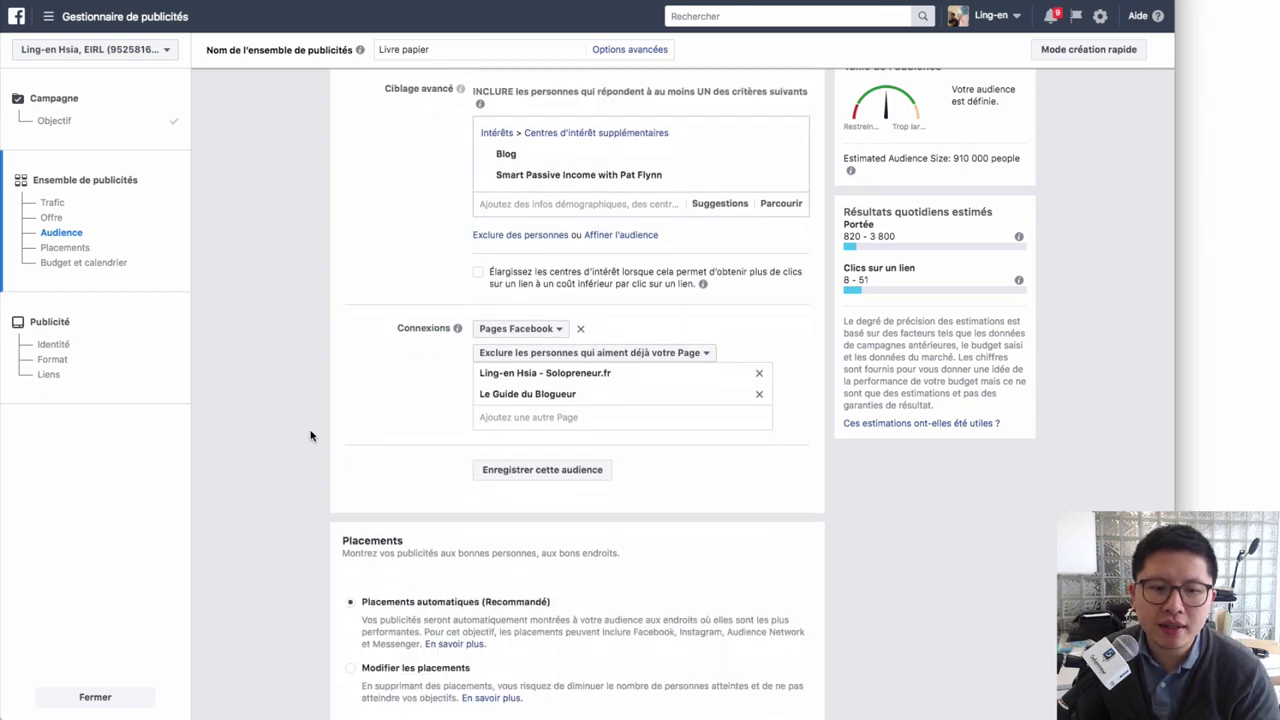
pyautogui.scroll(-2, 350, 425)
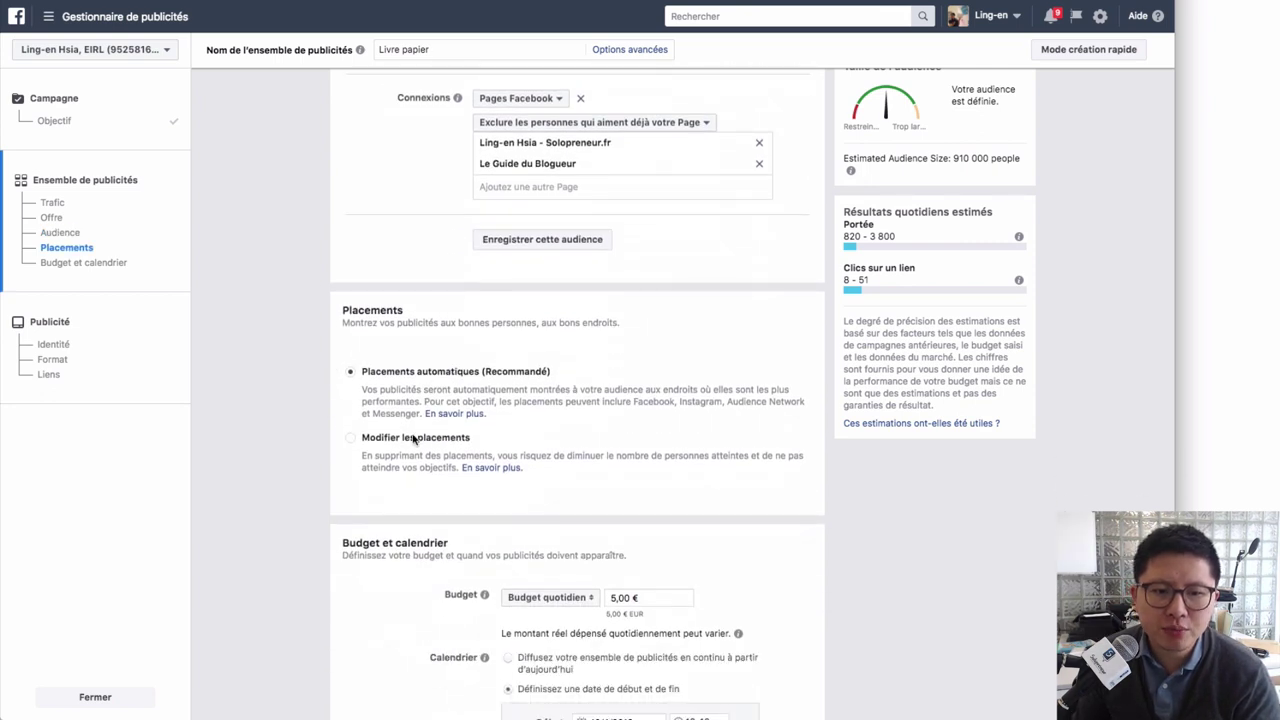
pyautogui.scroll(-3, 413, 440)
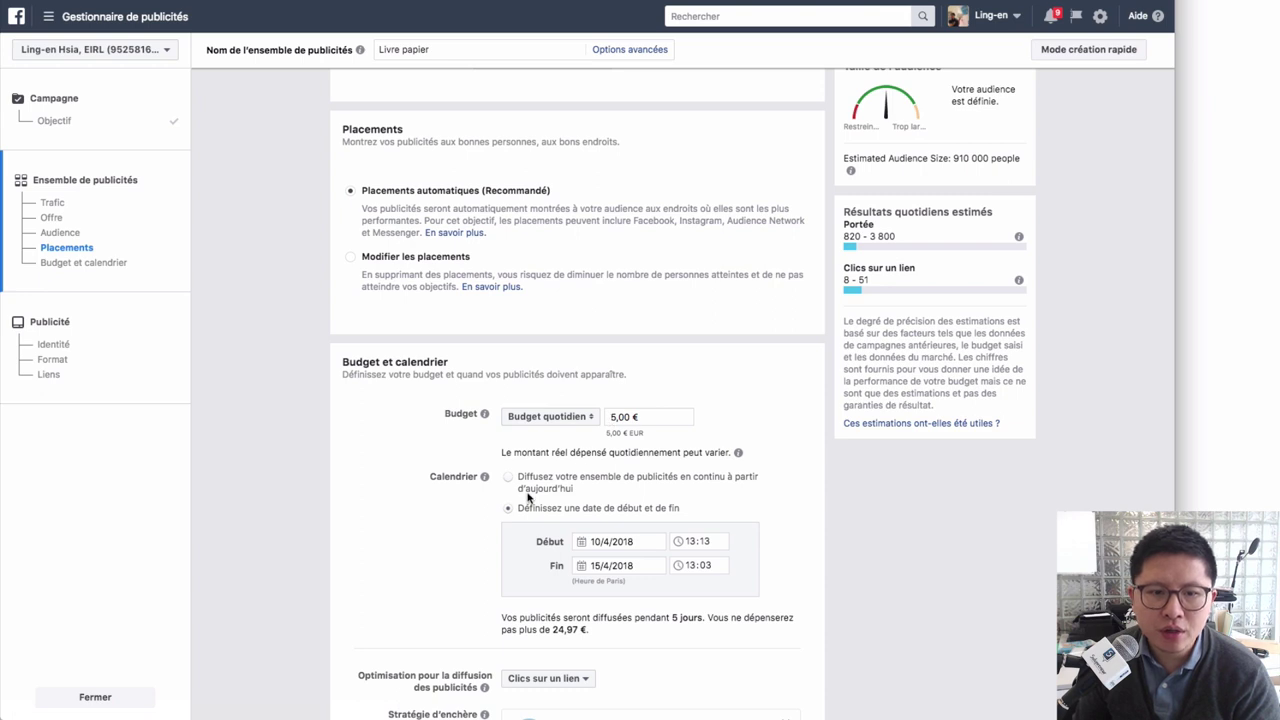
pyautogui.scroll(-1, 537, 497)
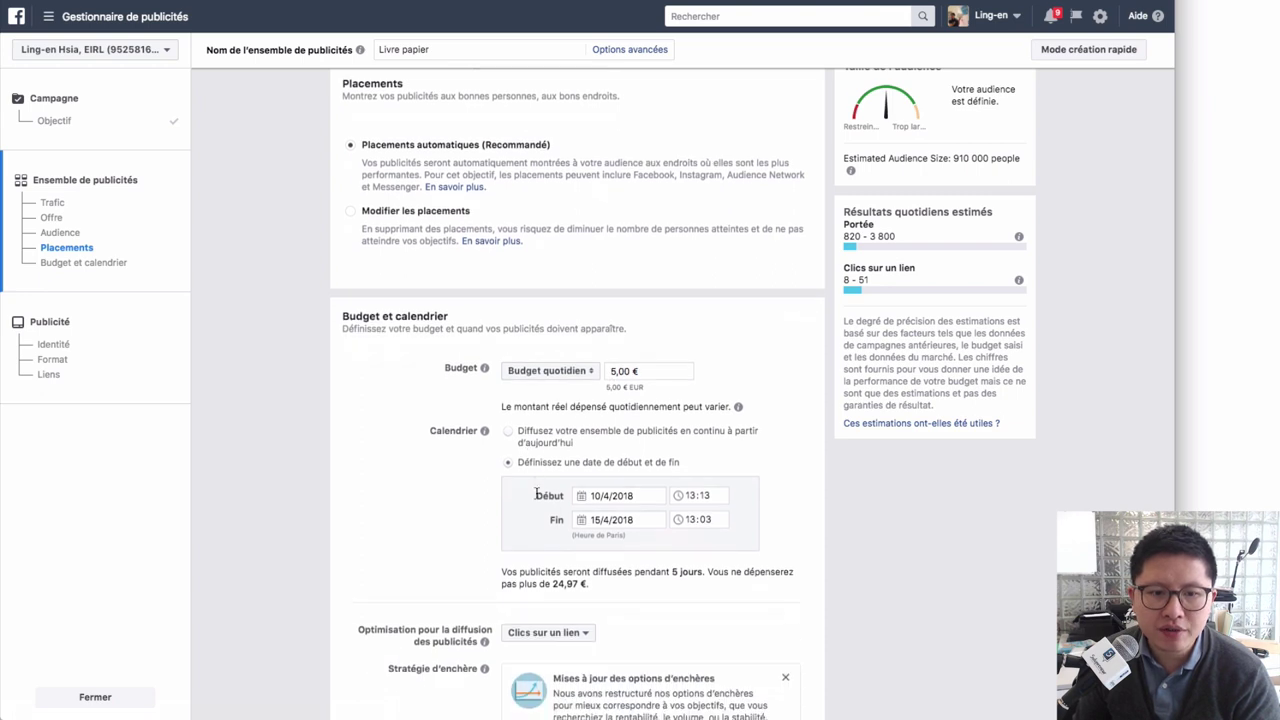
pyautogui.click(508, 432)
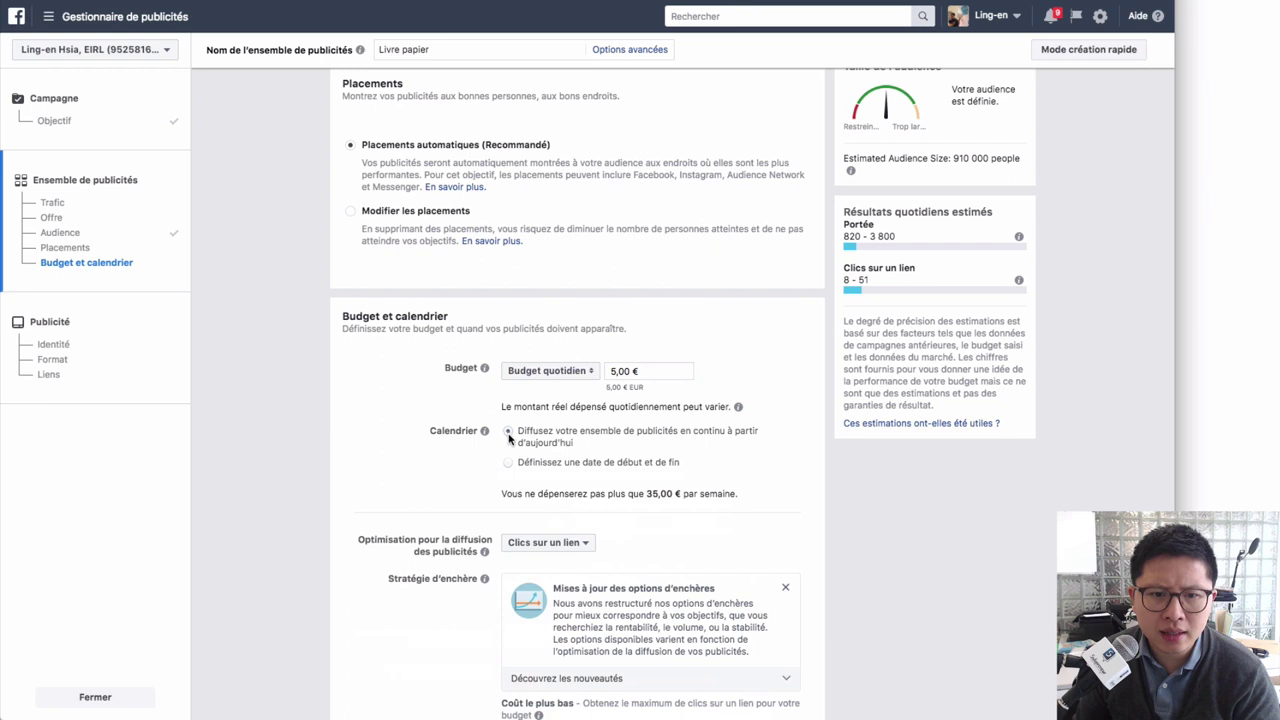
pyautogui.click(508, 464)
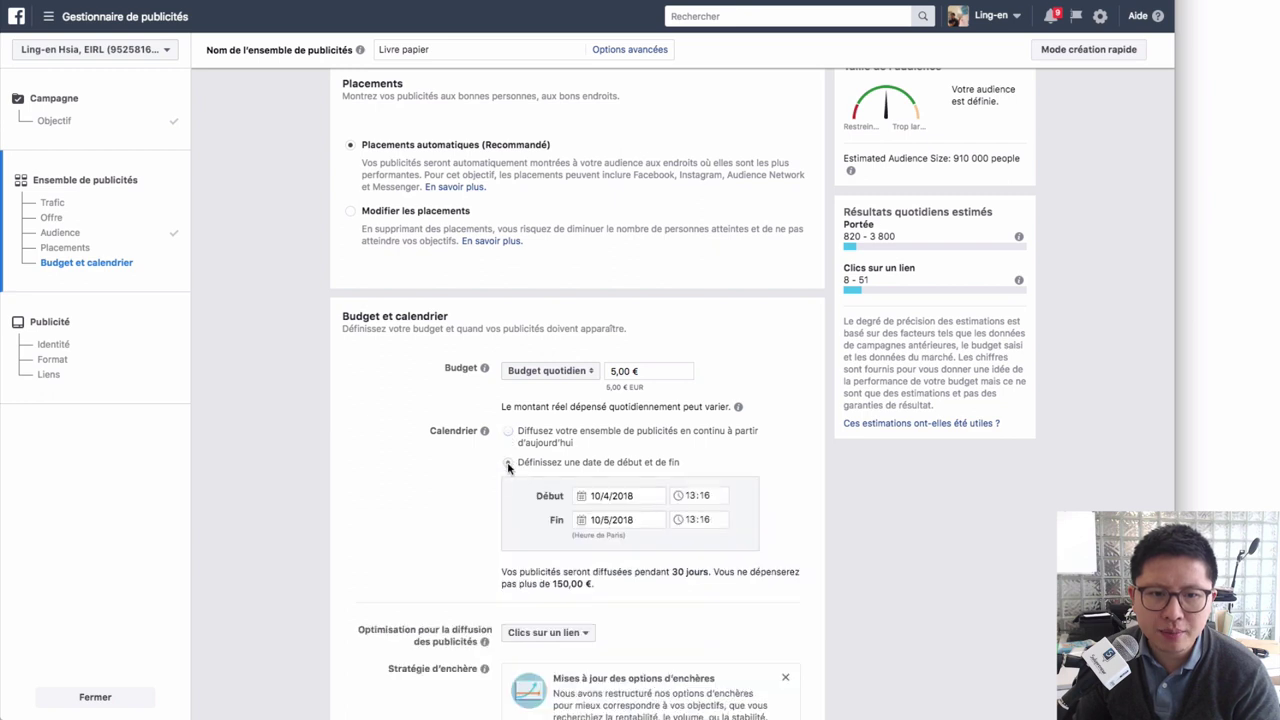
pyautogui.click(609, 530)
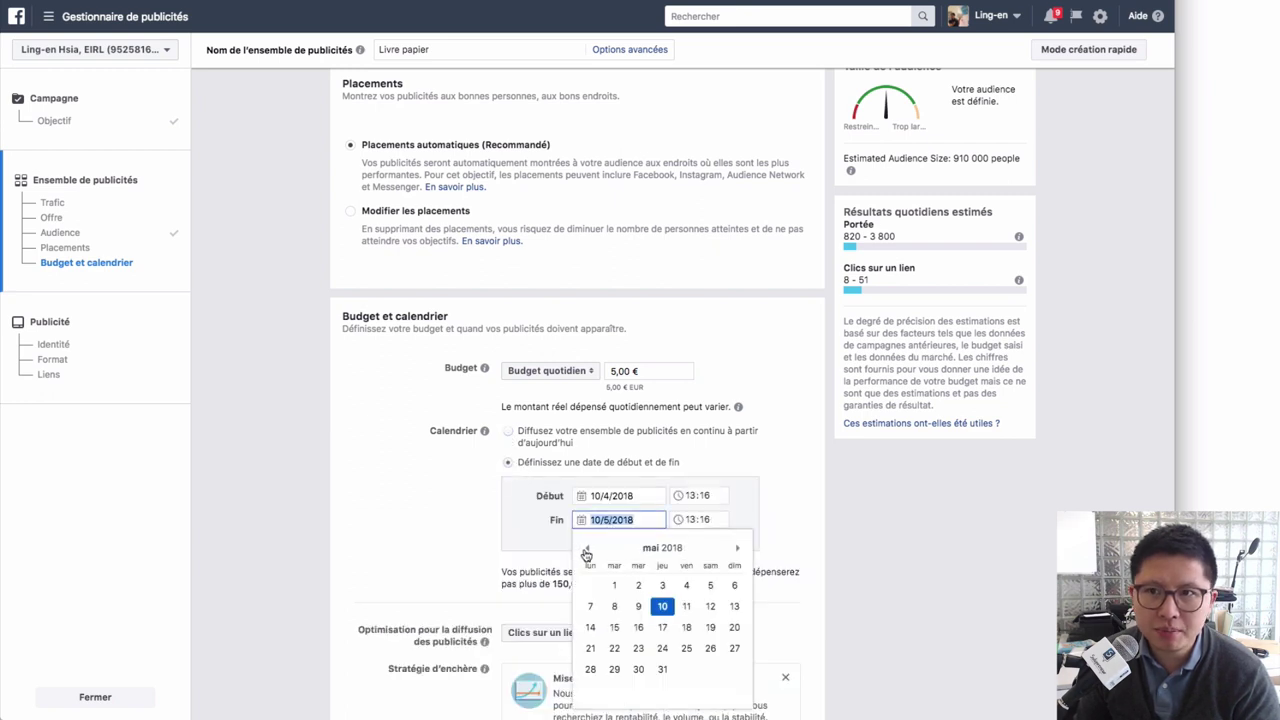
pyautogui.click(586, 550)
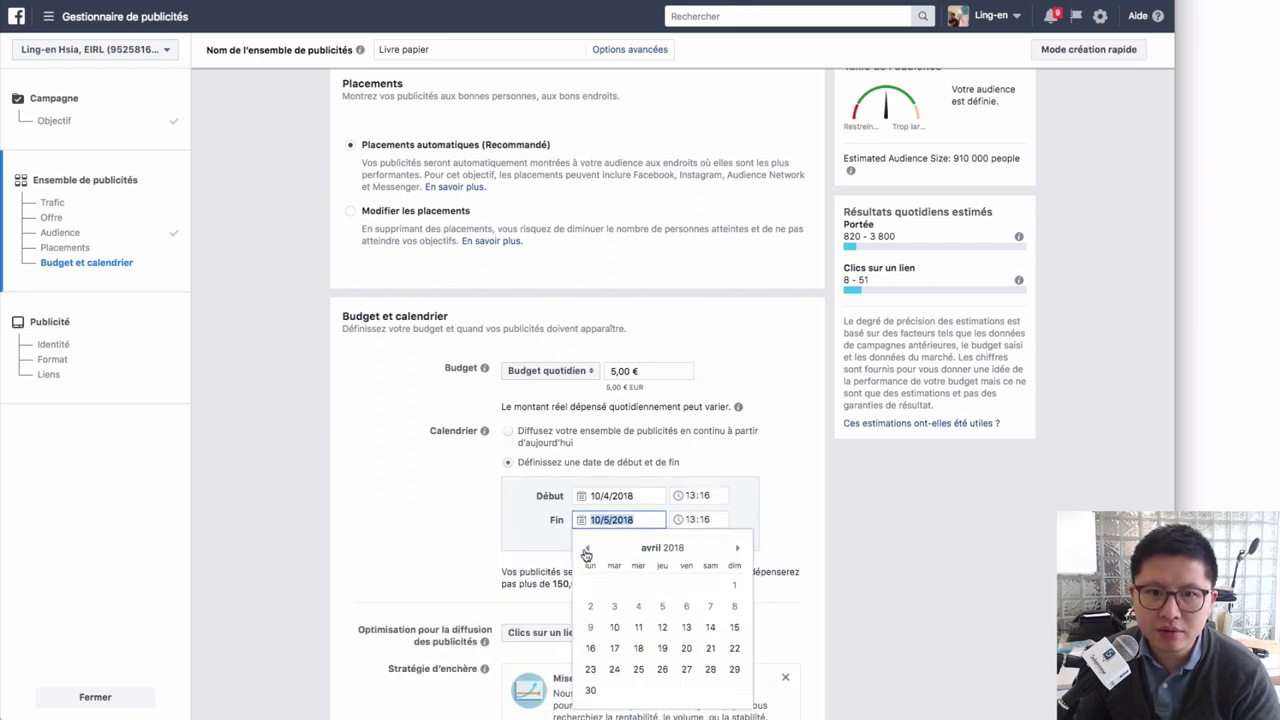
pyautogui.click(662, 630)
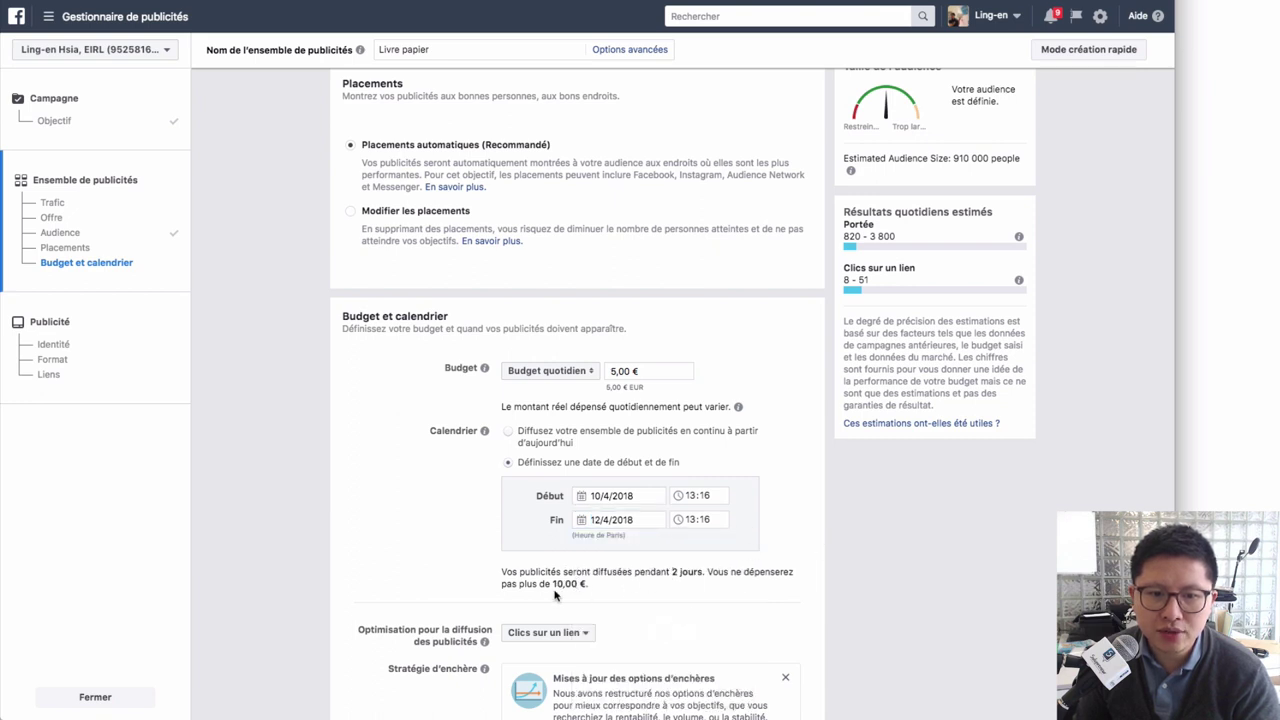
# Step: Review the ad delivery optimisation choices and the bidding, billing and delivery type options
pyautogui.scroll(-4, 580, 531)
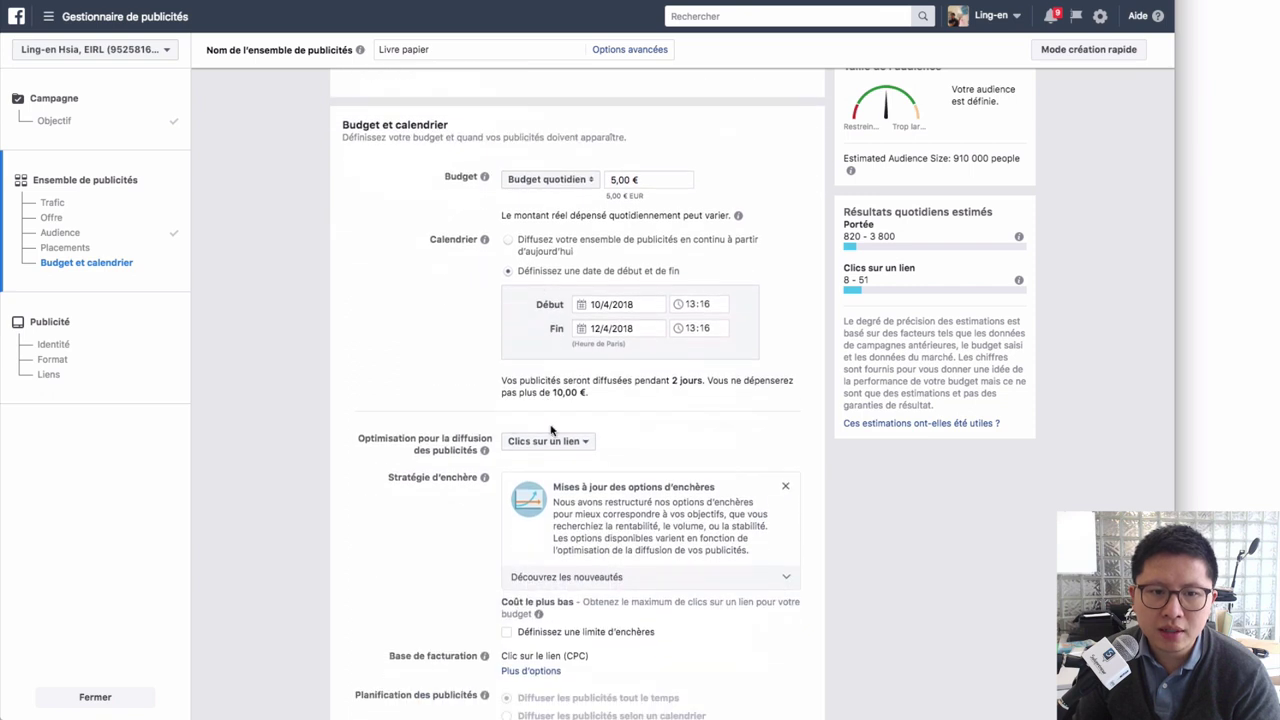
pyautogui.click(555, 446)
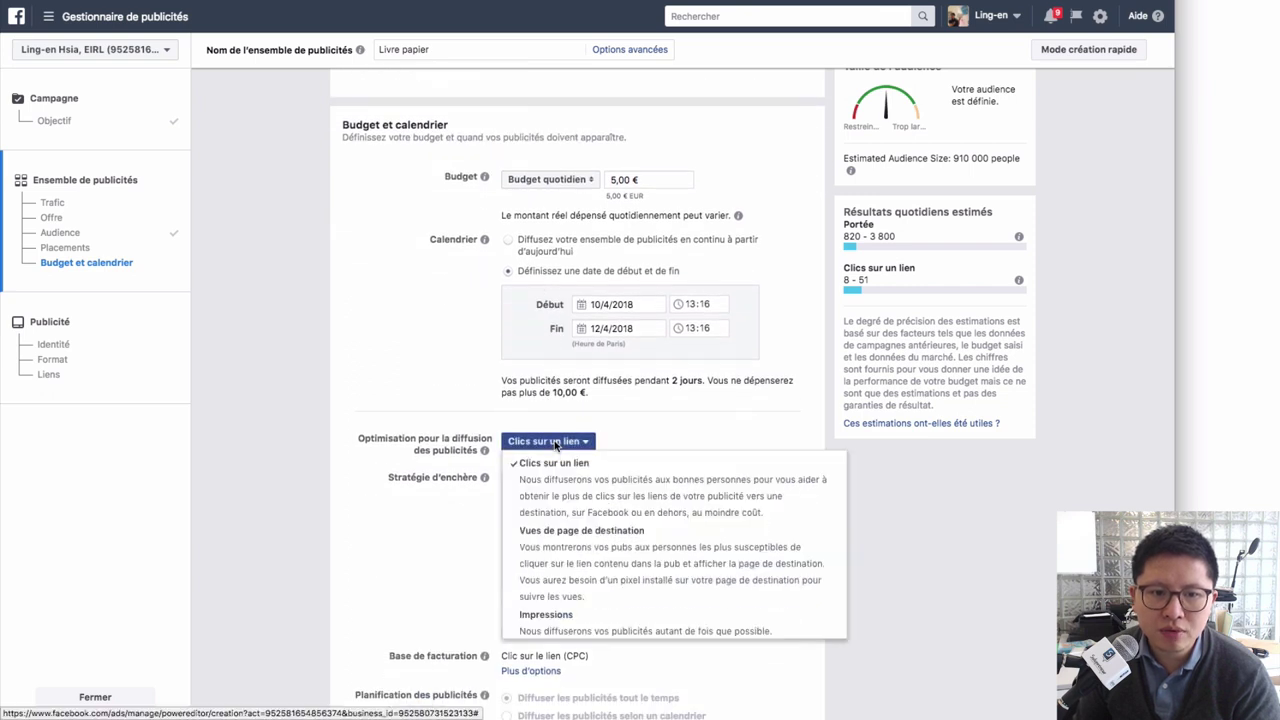
pyautogui.click(714, 440)
pyautogui.scroll(-2, 695, 437)
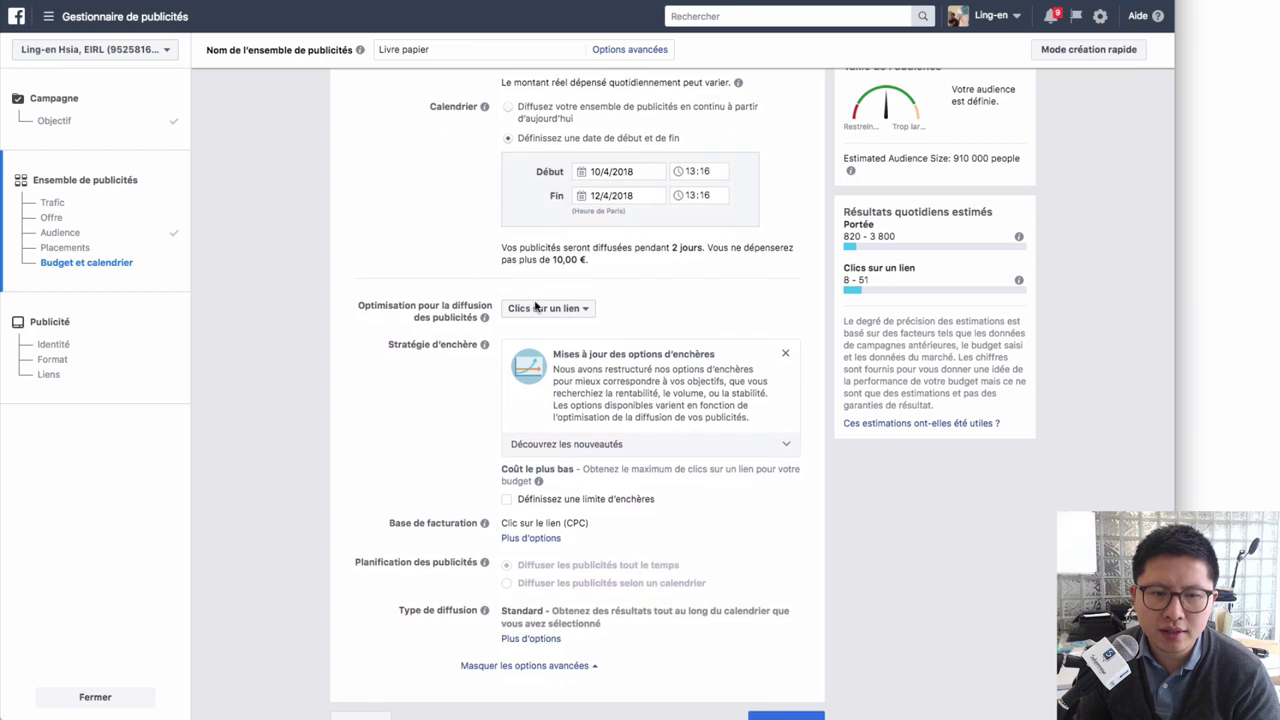
pyautogui.scroll(-1, 522, 506)
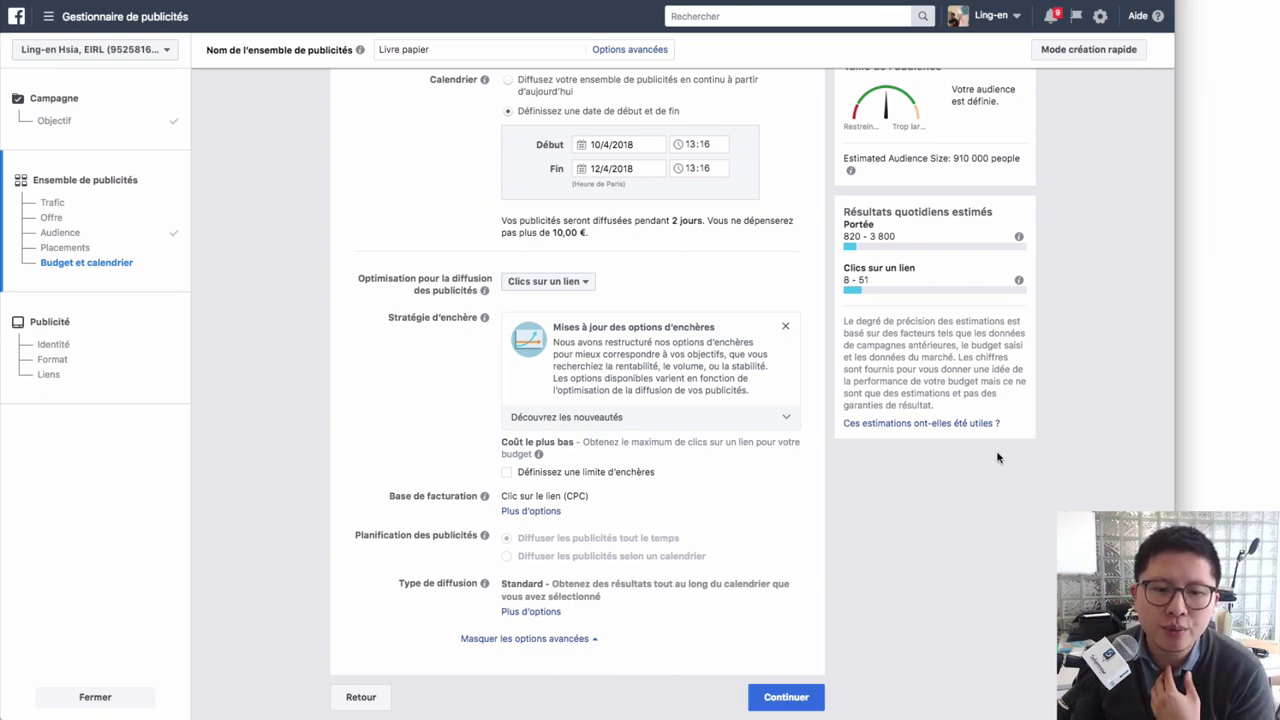
# Step: Reduce the radius around Paris, Île-de-France to 17 km in the audience's locations
pyautogui.scroll(20, 833, 260)
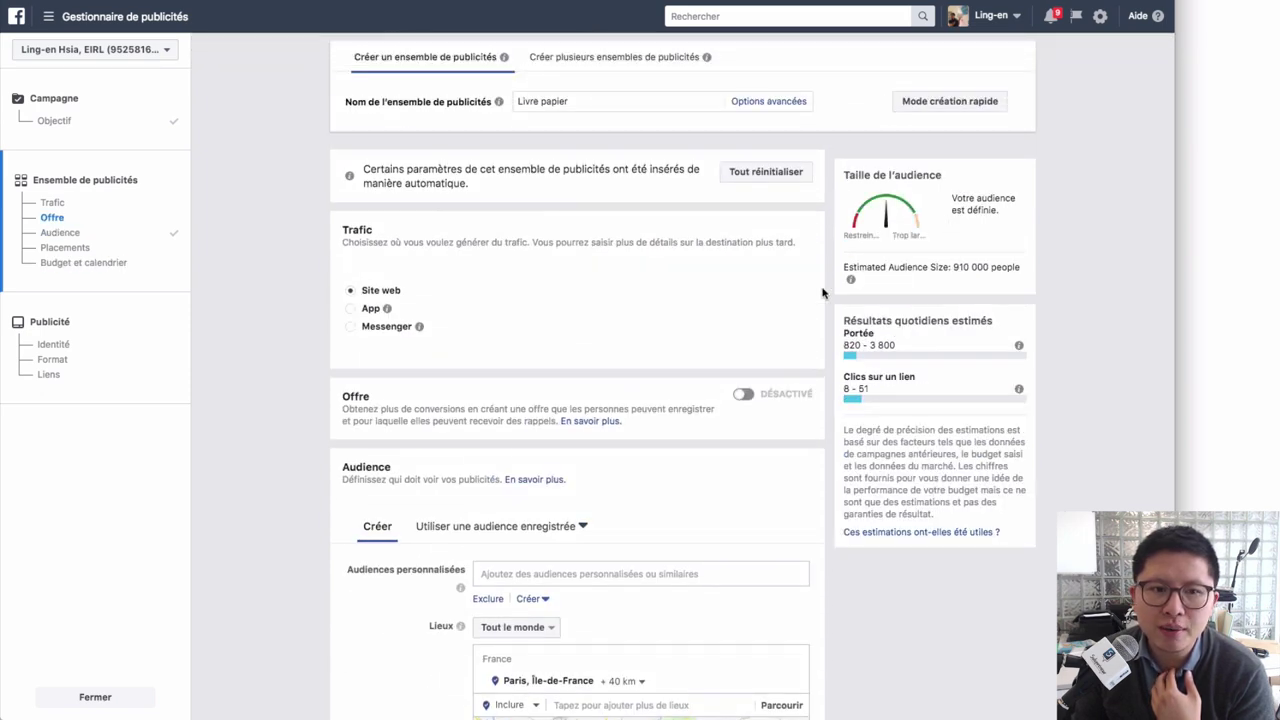
pyautogui.scroll(-5, 666, 306)
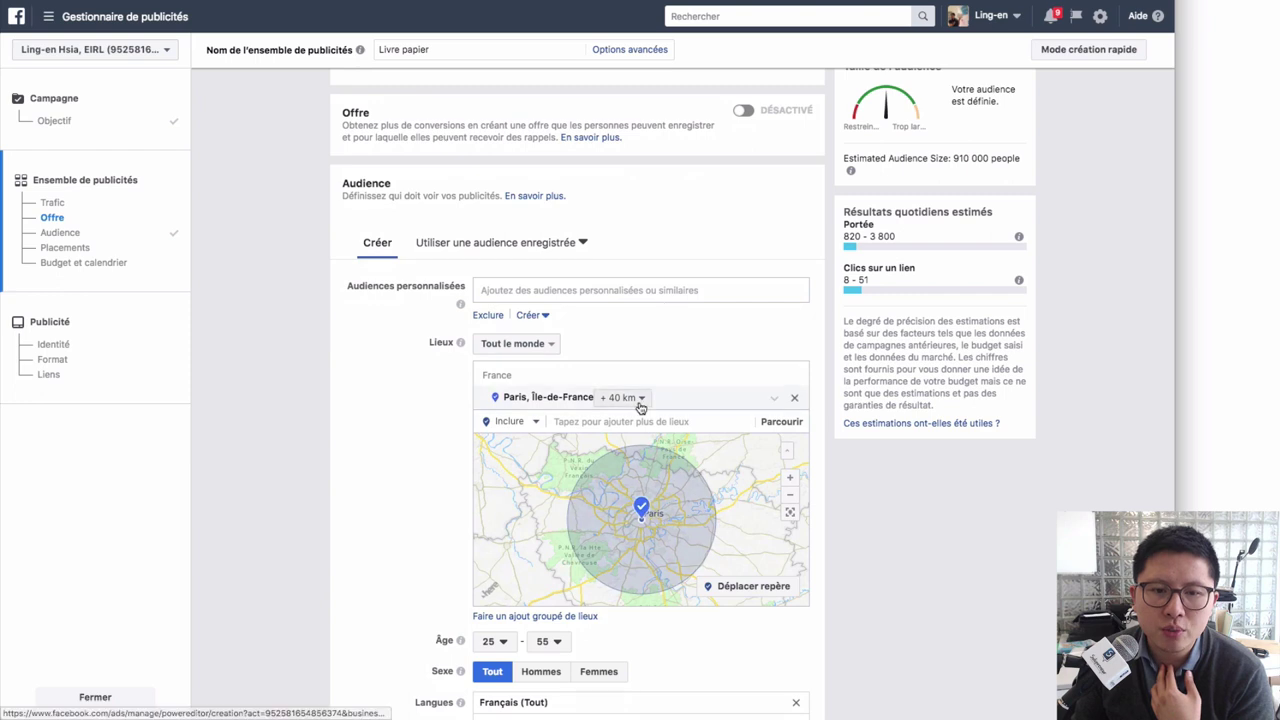
pyautogui.click(640, 400)
pyautogui.moveTo(640, 470); pyautogui.dragTo(610, 473)
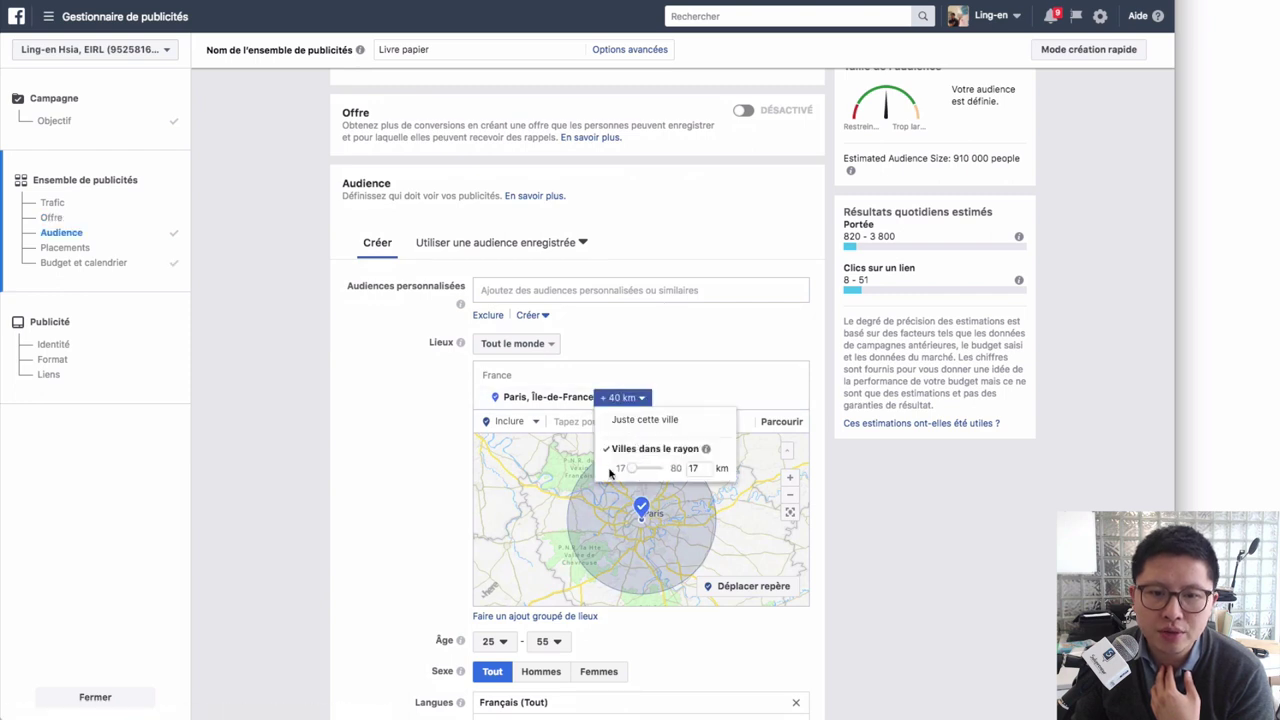
pyautogui.click(866, 495)
# Step: Set the audience's maximum age to 35
pyautogui.scroll(4, 917, 443)
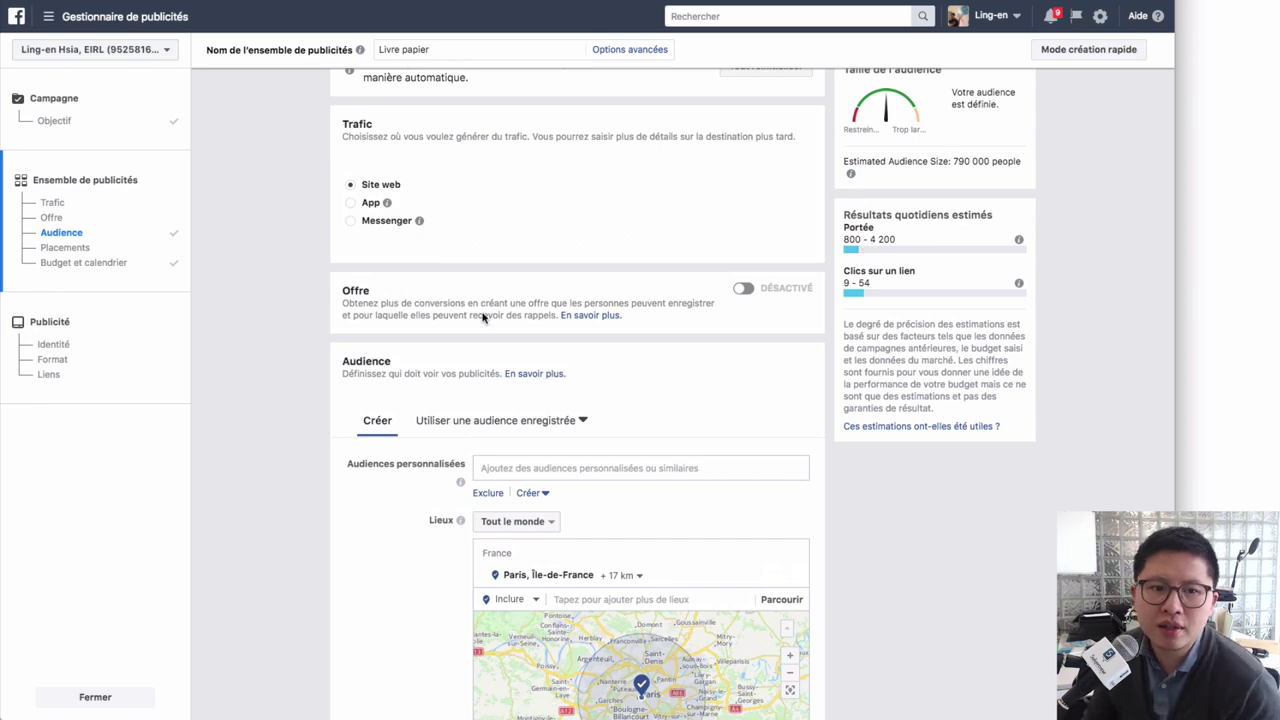
pyautogui.scroll(-5, 520, 370)
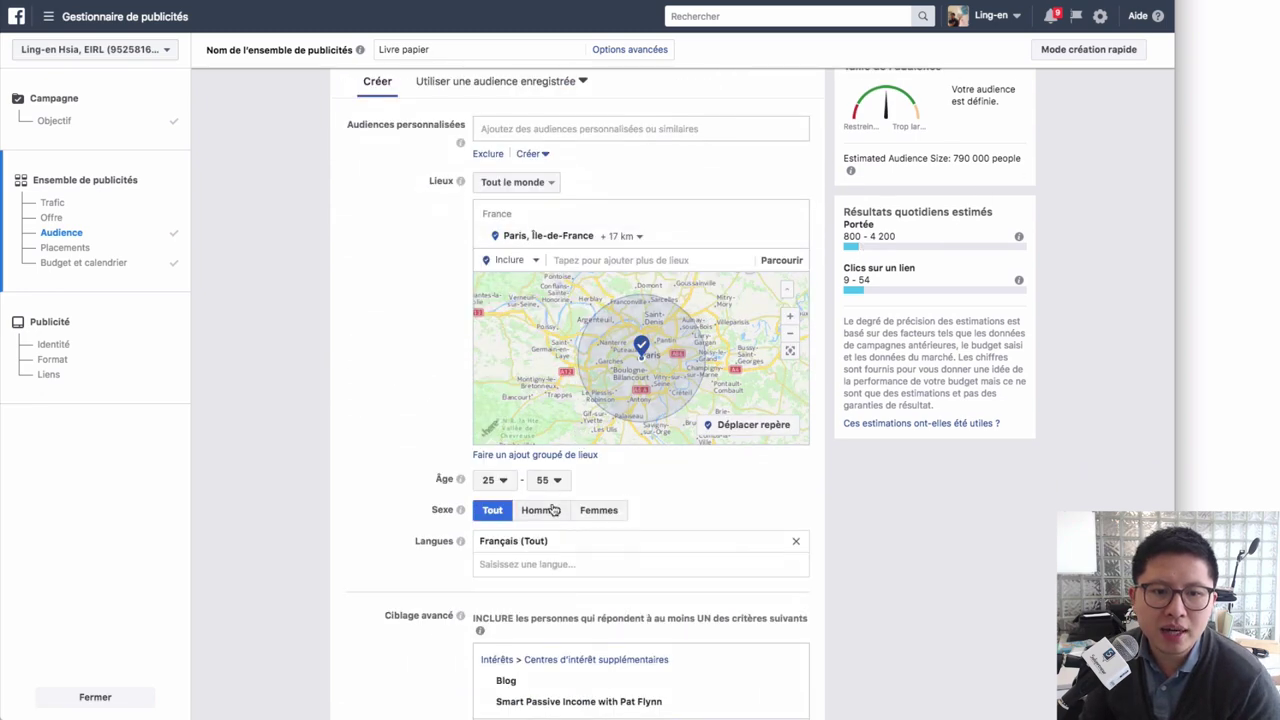
pyautogui.click(547, 480)
pyautogui.scroll(6, 557, 549)
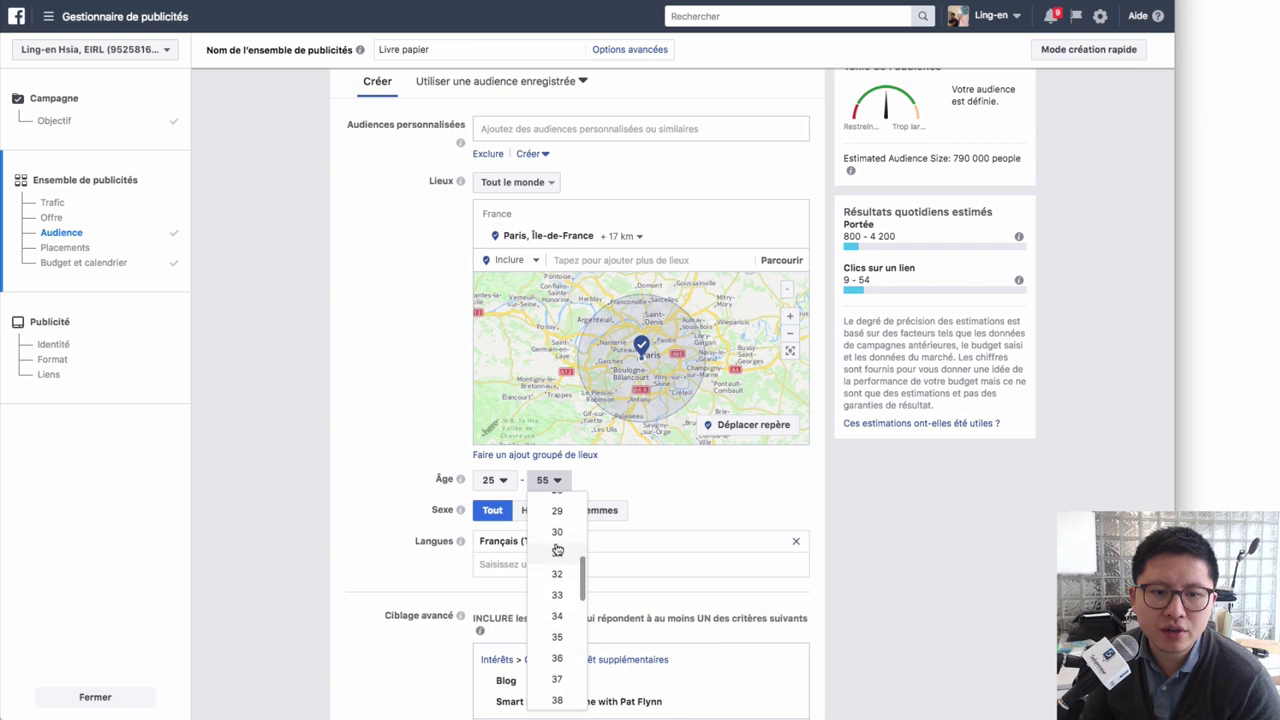
pyautogui.click(557, 637)
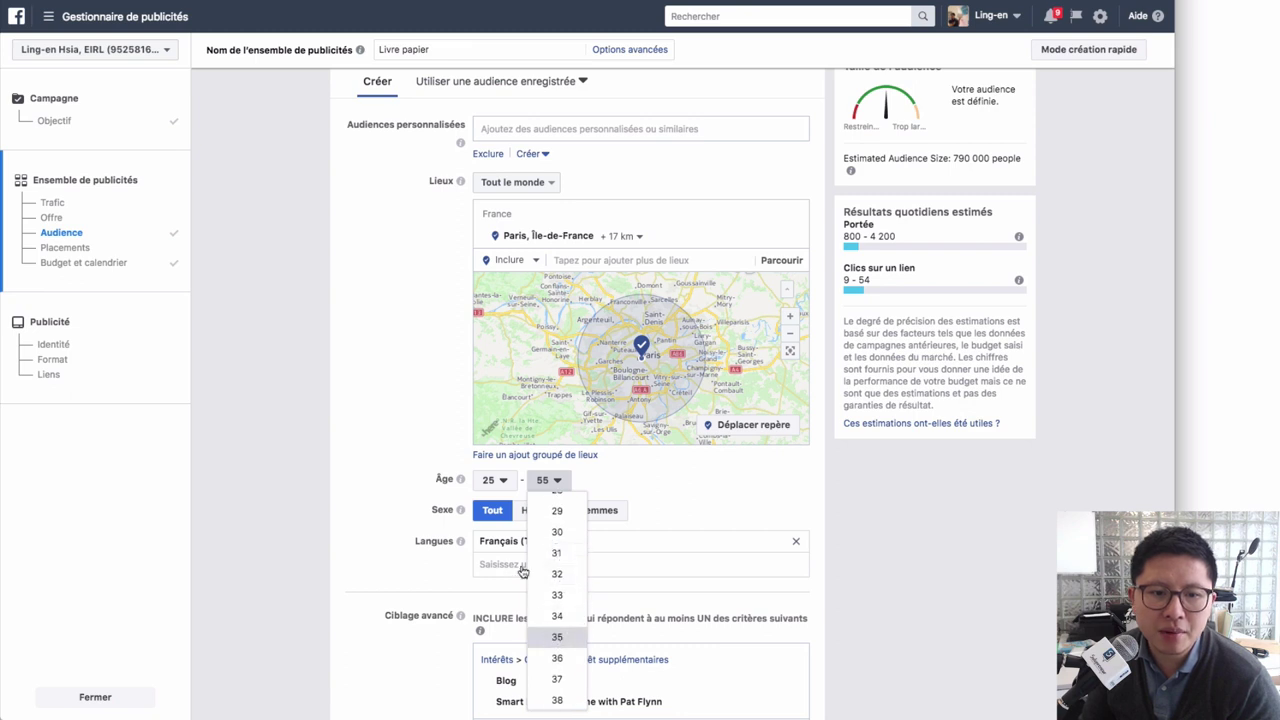
# Step: Set the audience's minimum age to 30 and highlight the estimated audience size
pyautogui.click(495, 480)
pyautogui.scroll(-2, 503, 615)
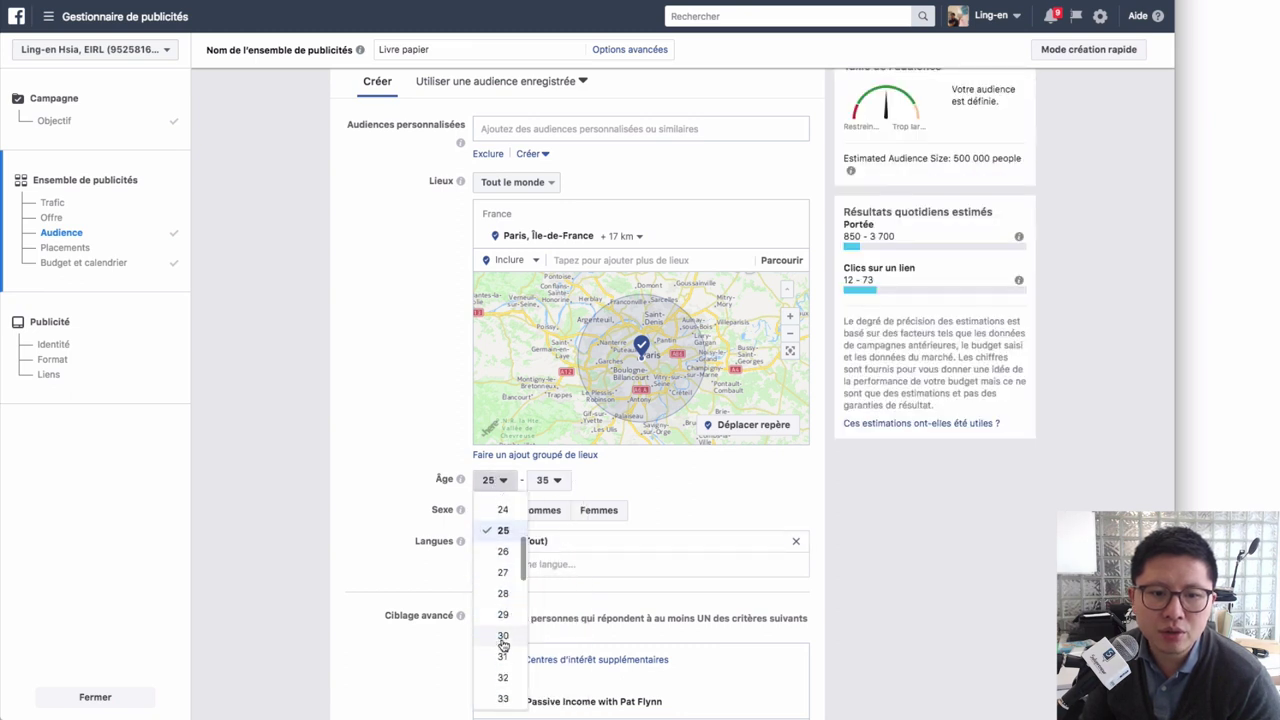
pyautogui.click(503, 638)
pyautogui.scroll(1, 967, 184)
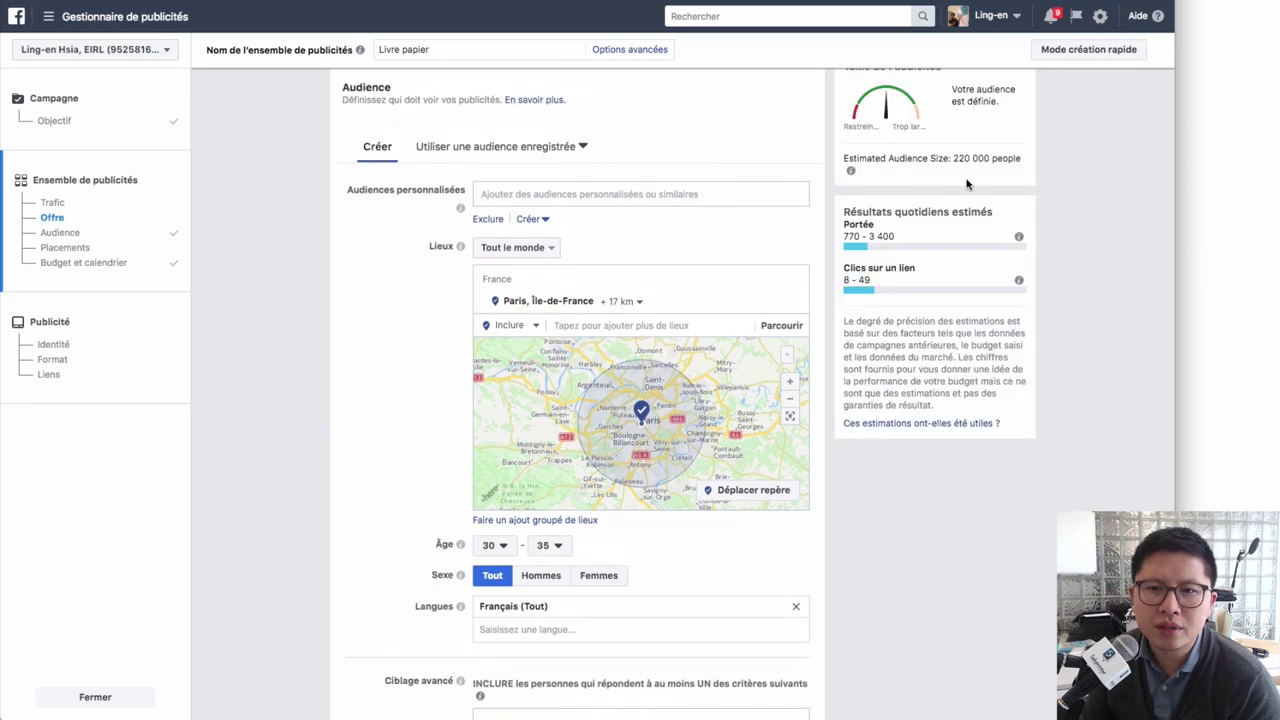
pyautogui.moveTo(954, 158); pyautogui.dragTo(1021, 160)
# Step: Check the remaining targeting, placement, budget and schedule settings of the ad set and continue to the ad creation stage
pyautogui.scroll(-4, 707, 246)
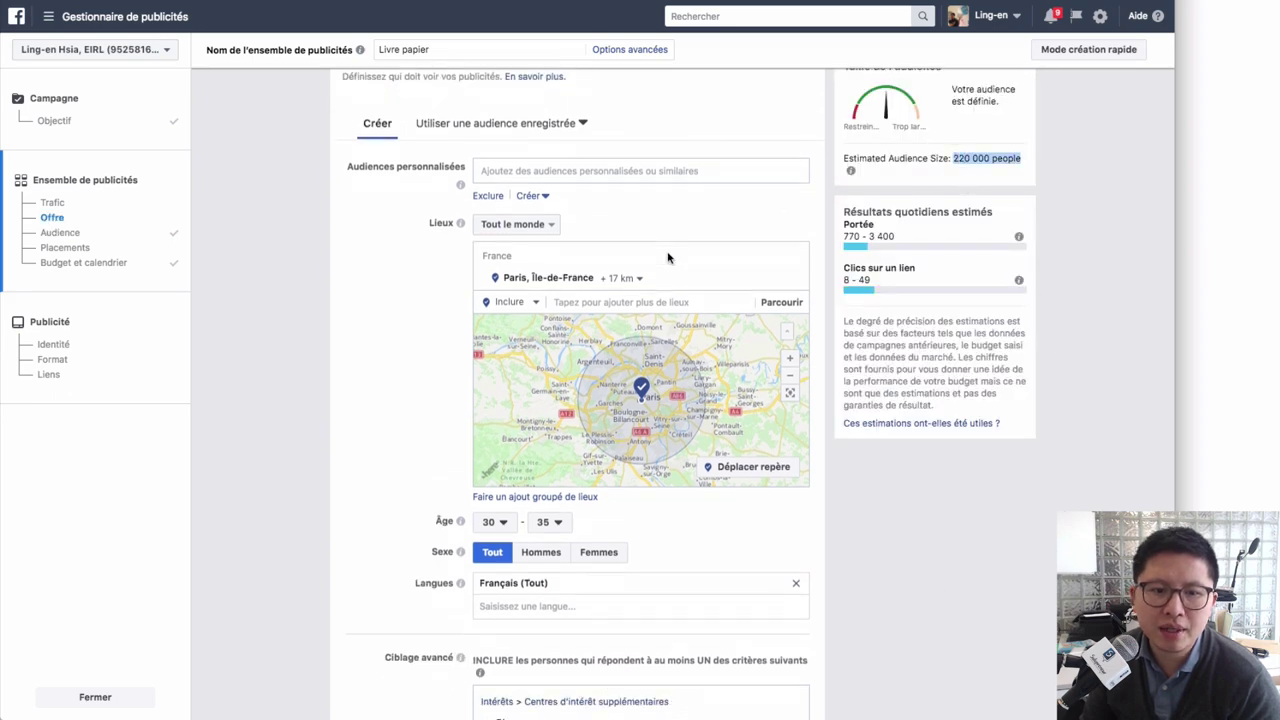
pyautogui.scroll(-2, 667, 254)
pyautogui.scroll(-5, 421, 383)
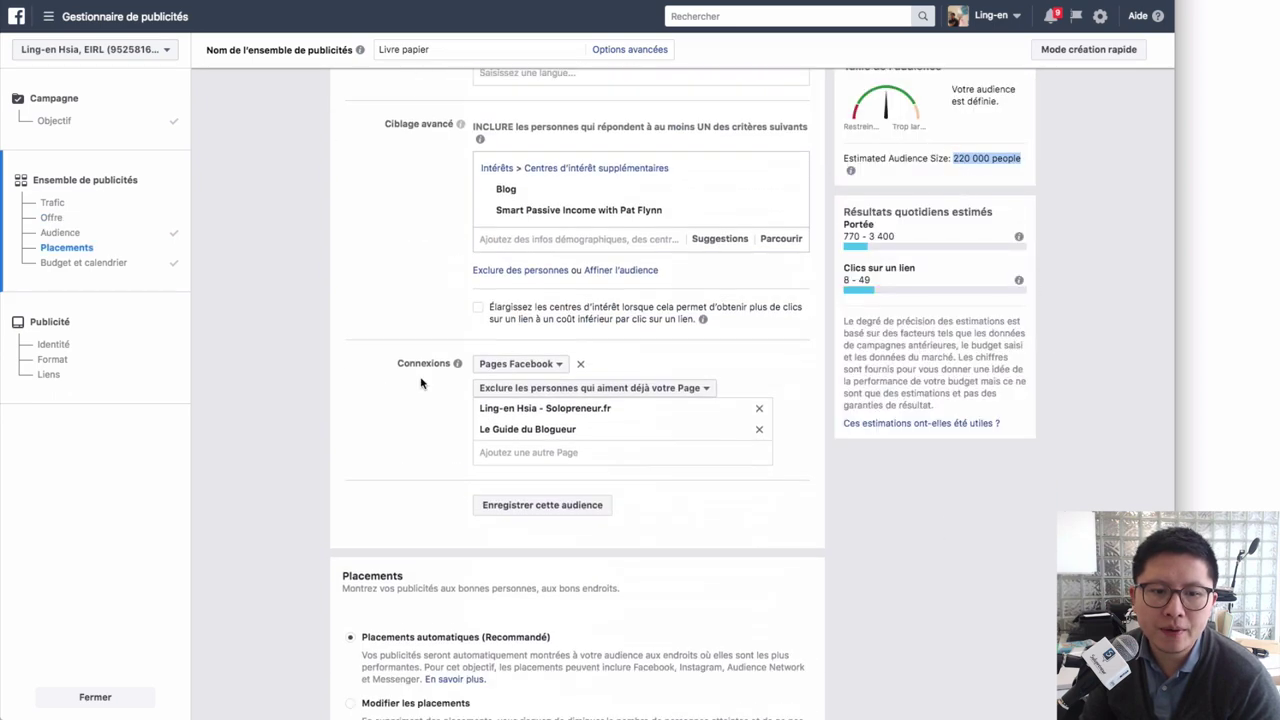
pyautogui.scroll(-10, 421, 383)
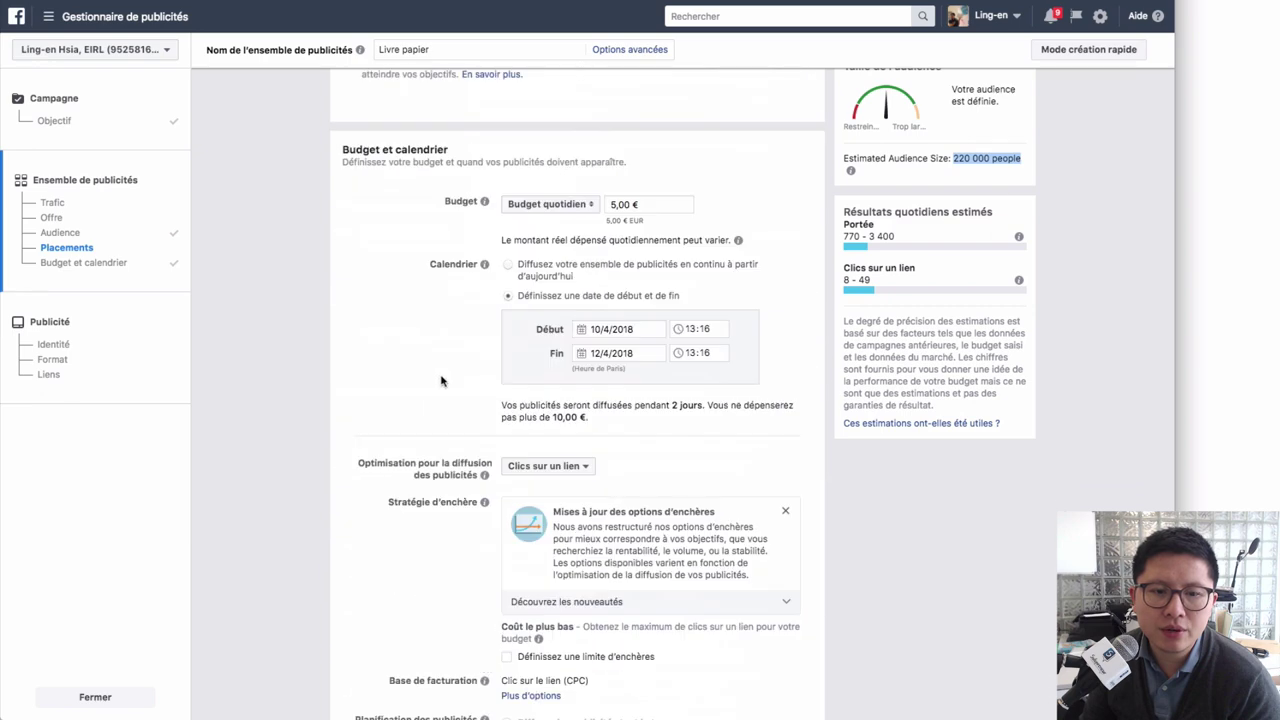
pyautogui.scroll(-3, 441, 381)
pyautogui.click(785, 697)
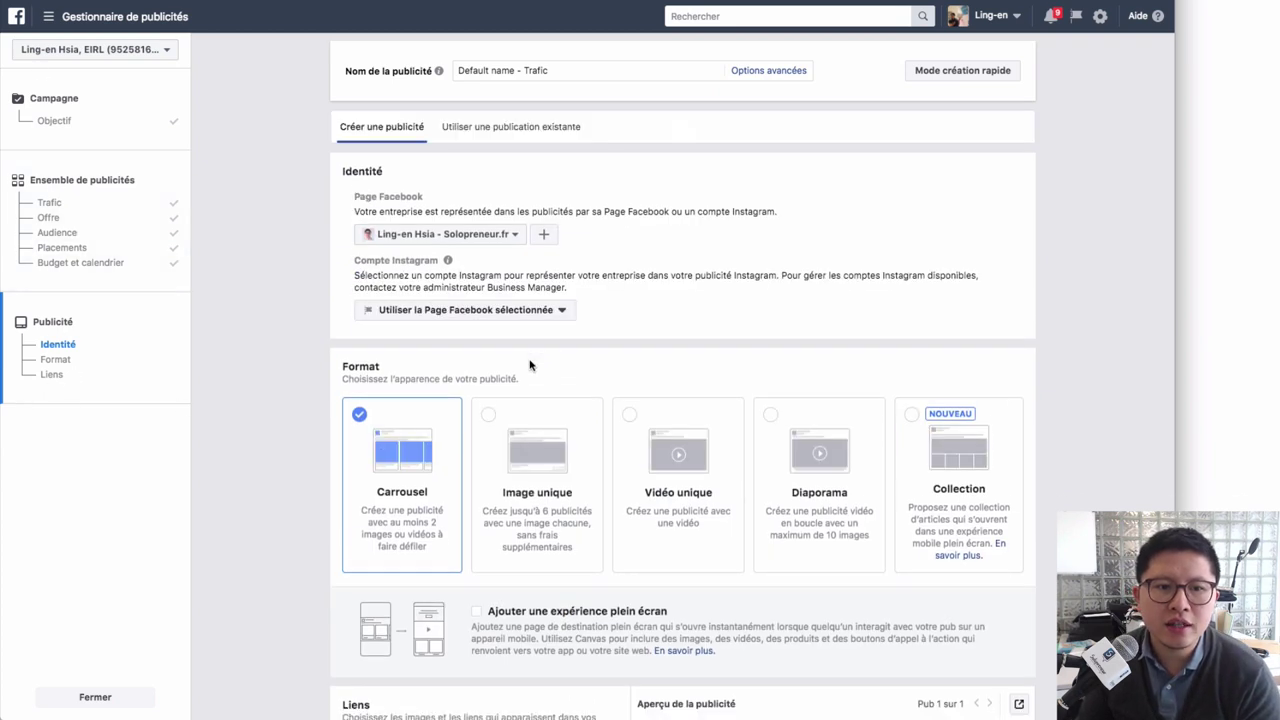
# Step: Set the ad's Facebook Page to Le Guide du Blogueur and check its linked Instagram account choices
pyautogui.click(477, 228)
pyautogui.click(461, 358)
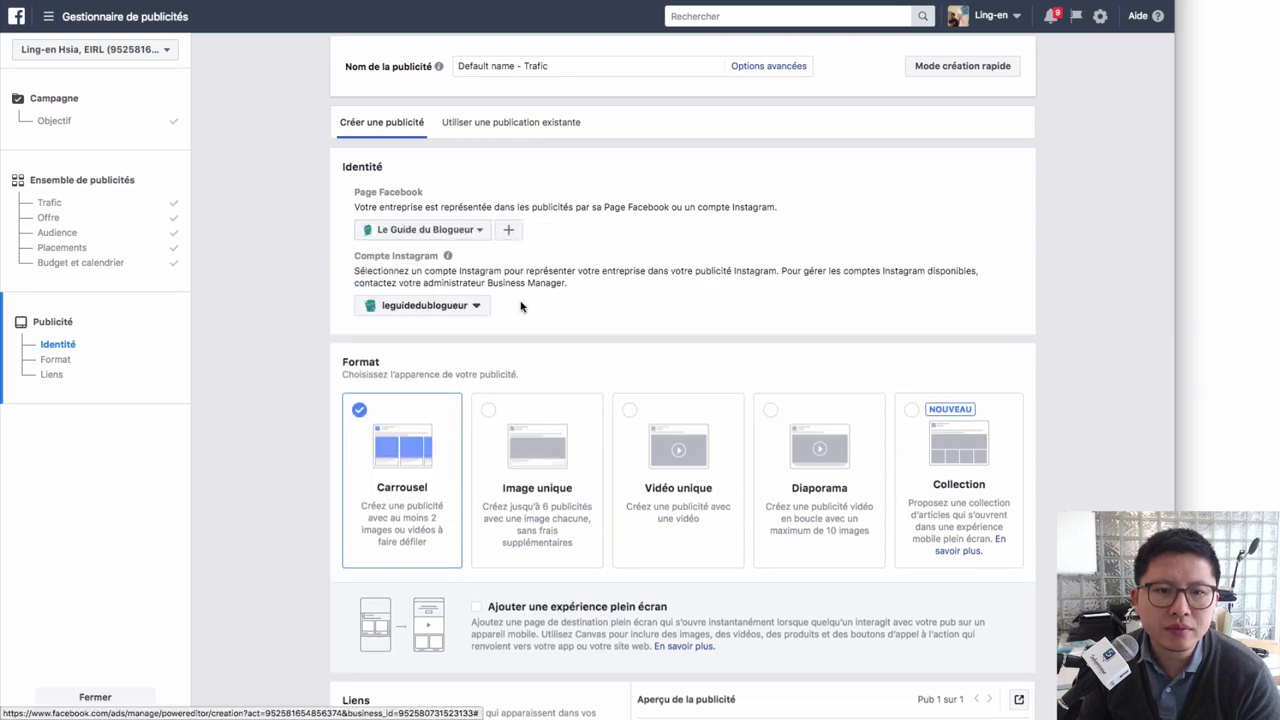
pyautogui.scroll(-3, 520, 306)
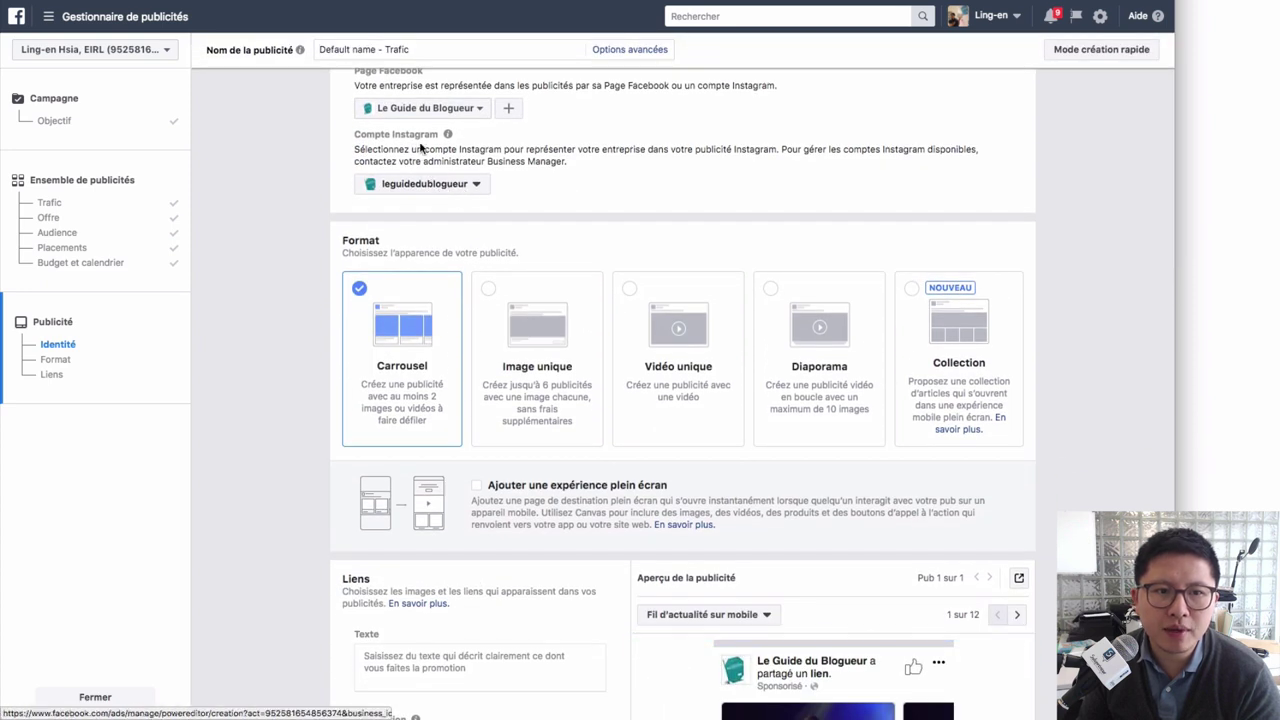
pyautogui.click(440, 192)
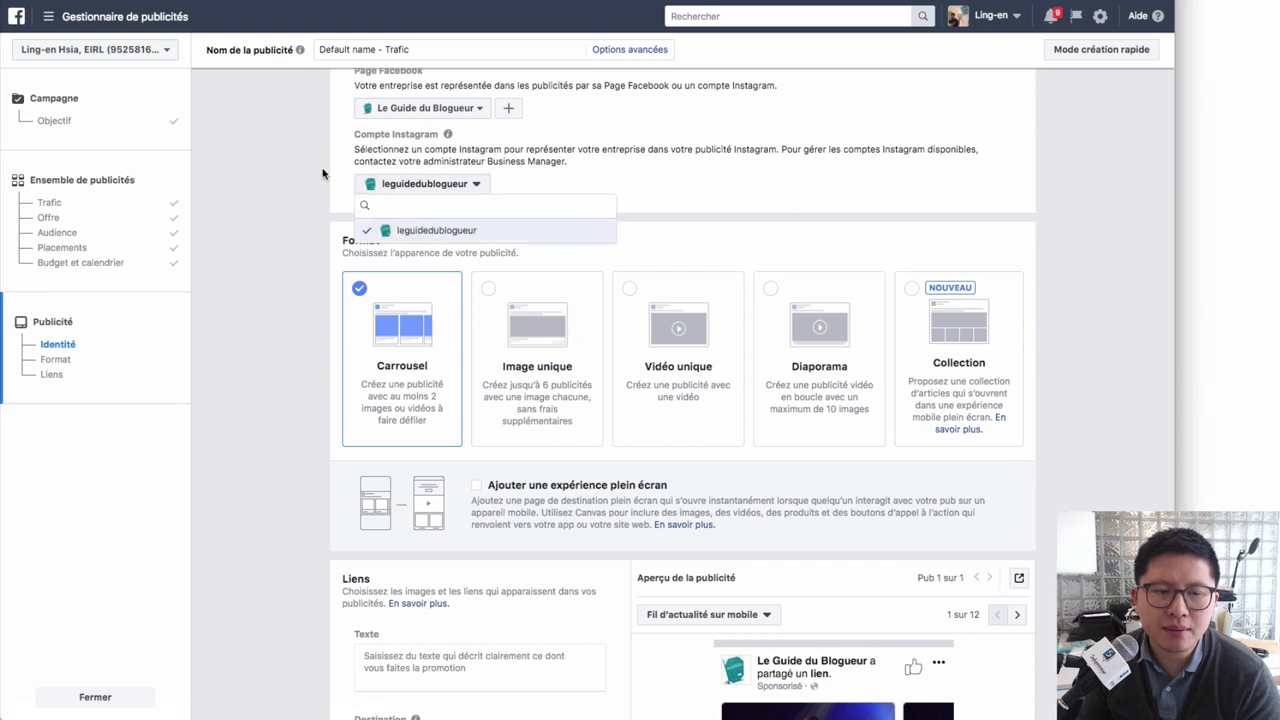
pyautogui.click(426, 187)
# Step: Choose the single image format (Image unique) and import "Photo Le Guide du Blogueur.jpg" from the LeGDB folder
pyautogui.scroll(-2, 427, 192)
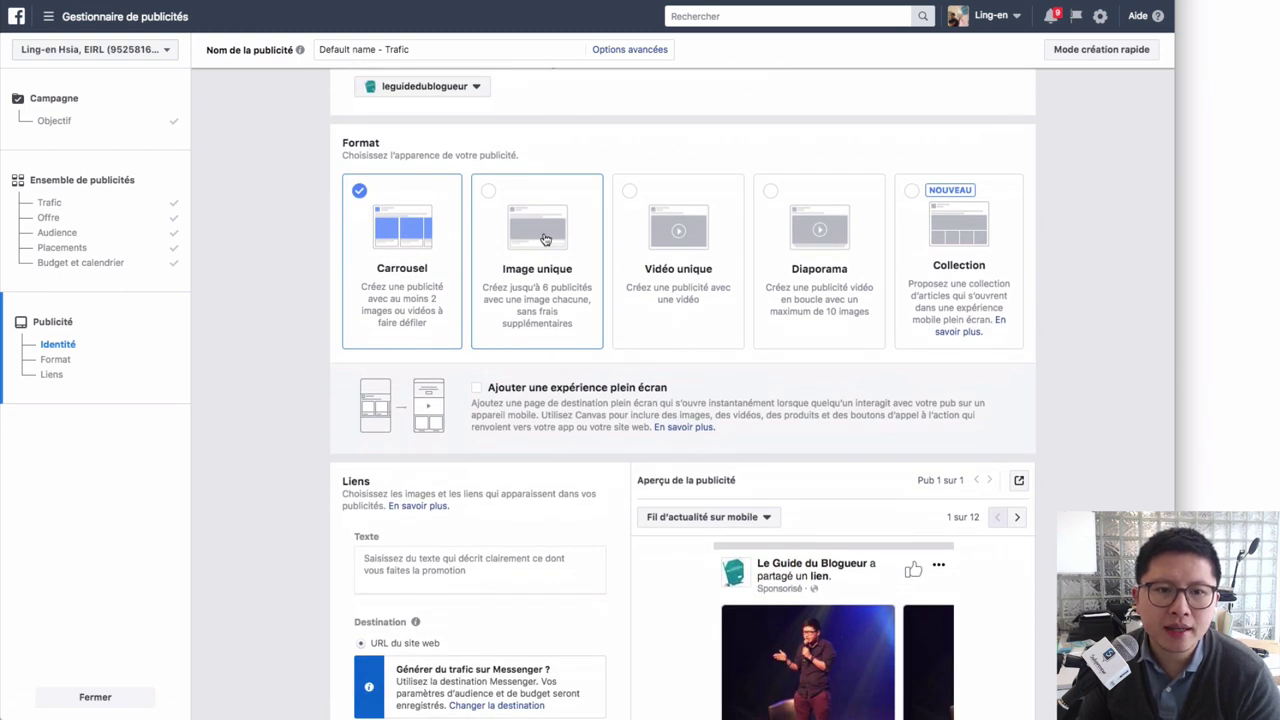
pyautogui.click(546, 238)
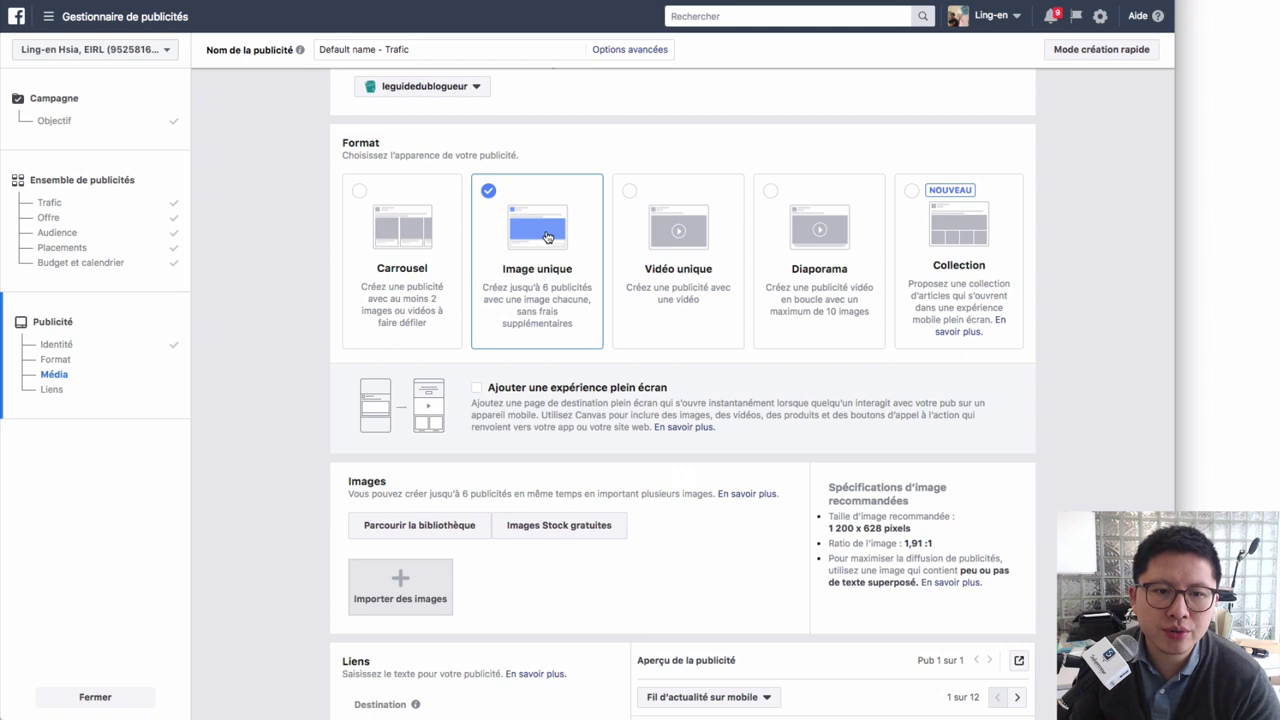
pyautogui.scroll(-3, 523, 335)
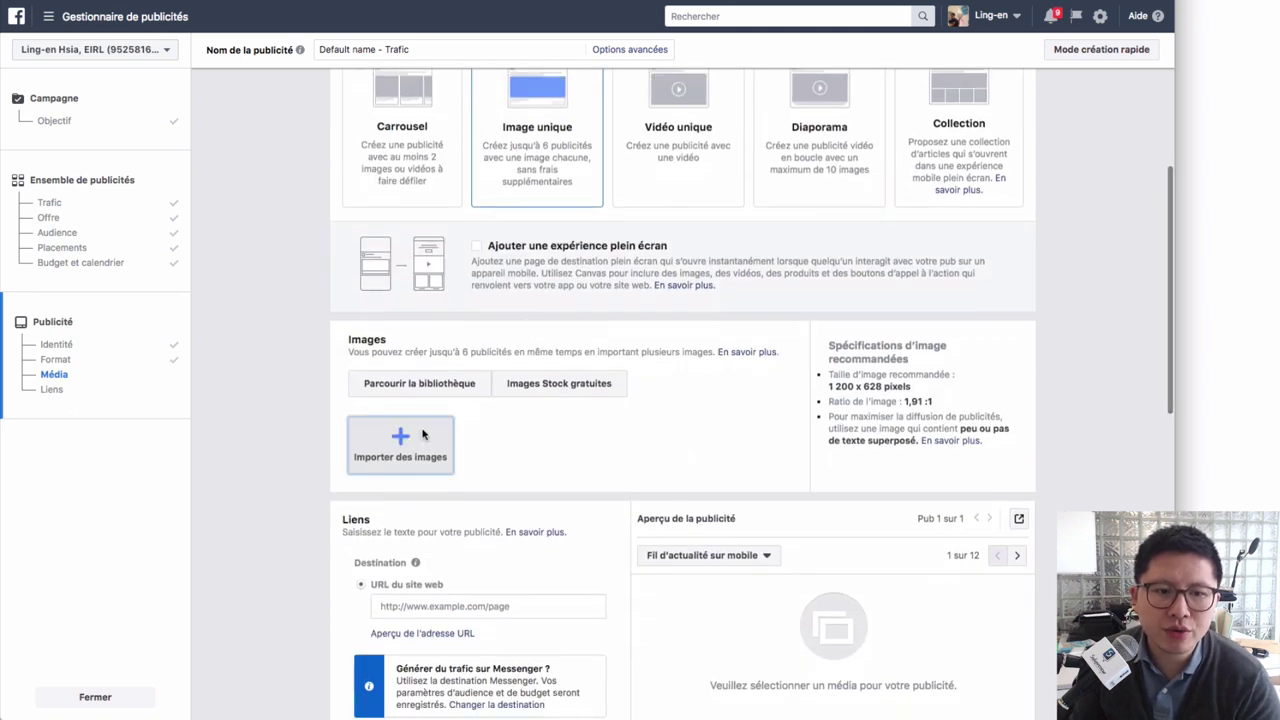
pyautogui.click(422, 433)
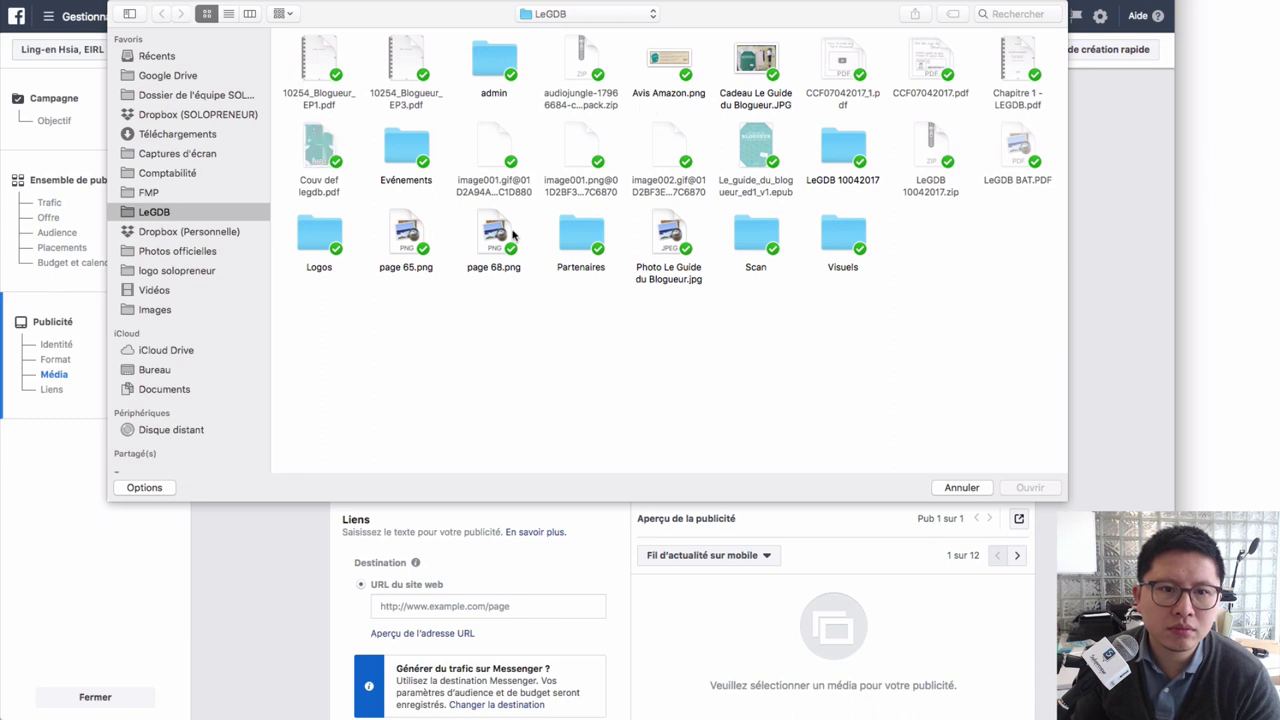
pyautogui.doubleClick(680, 231)
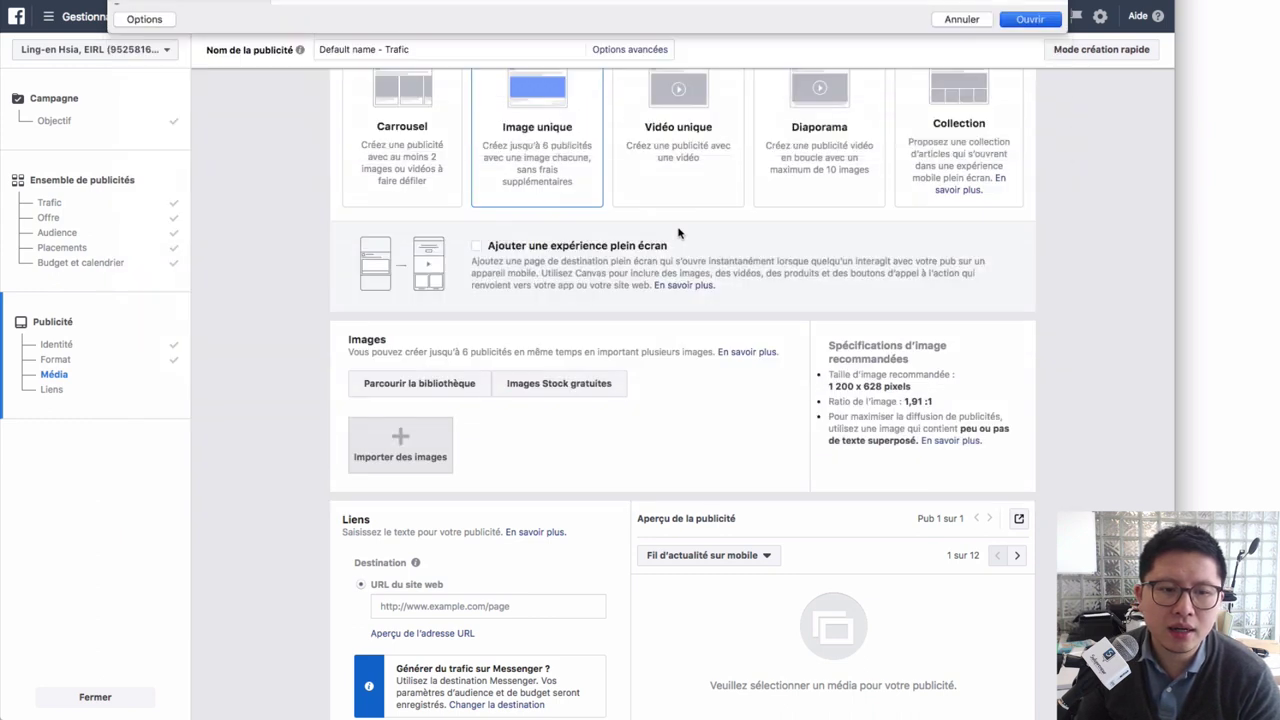
# Step: Search the free stock images for "blog" and add the dark desk picture with white "Blog" lettering
pyautogui.scroll(-1, 507, 338)
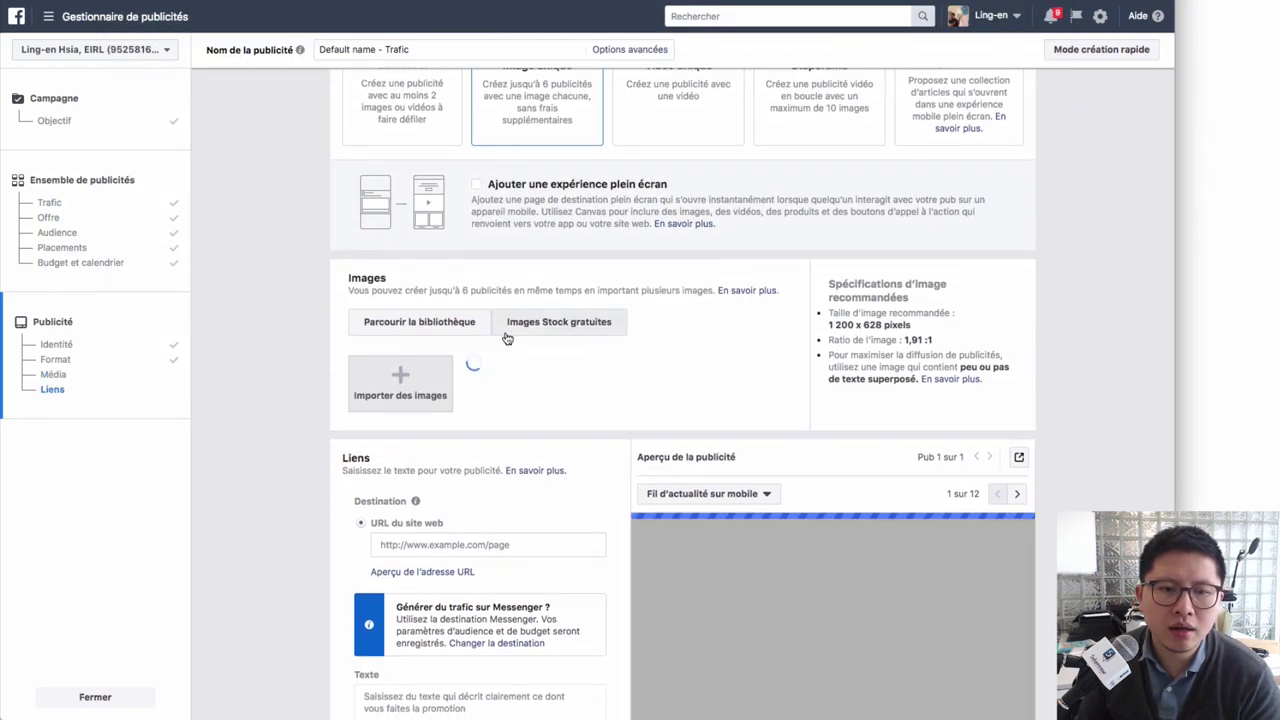
pyautogui.click(548, 324)
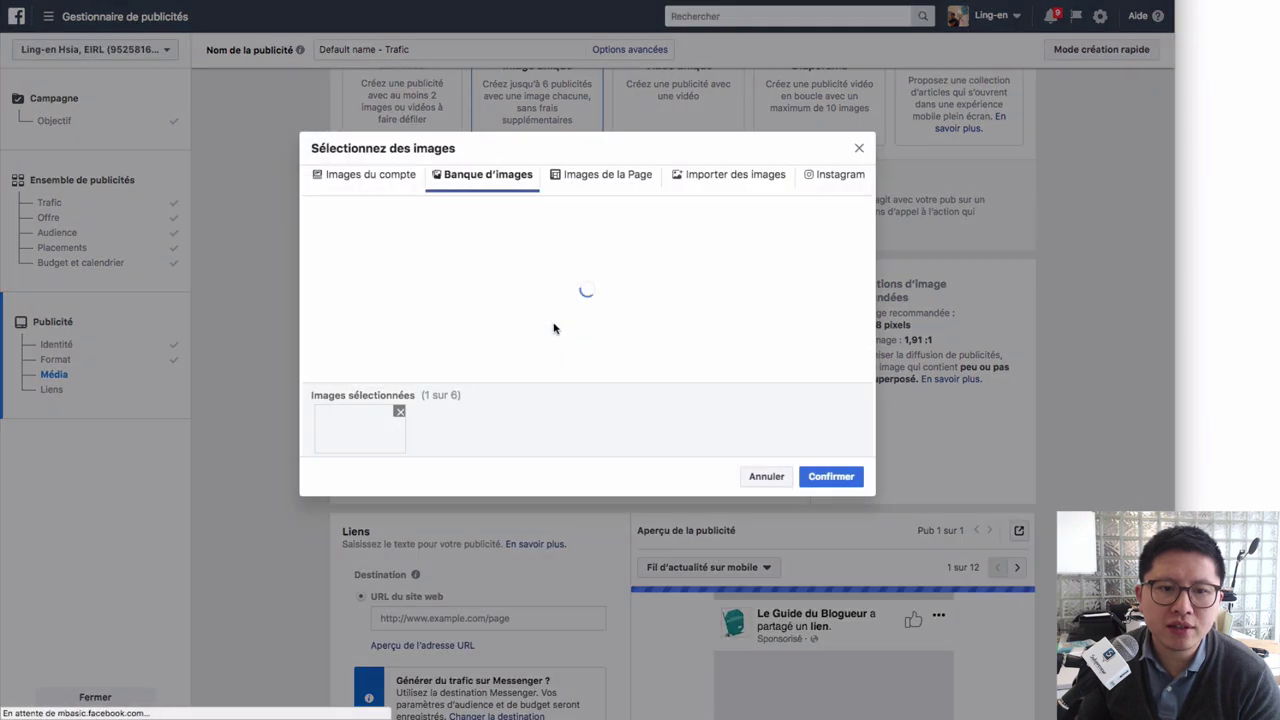
pyautogui.click(529, 214)
pyautogui.write('b')
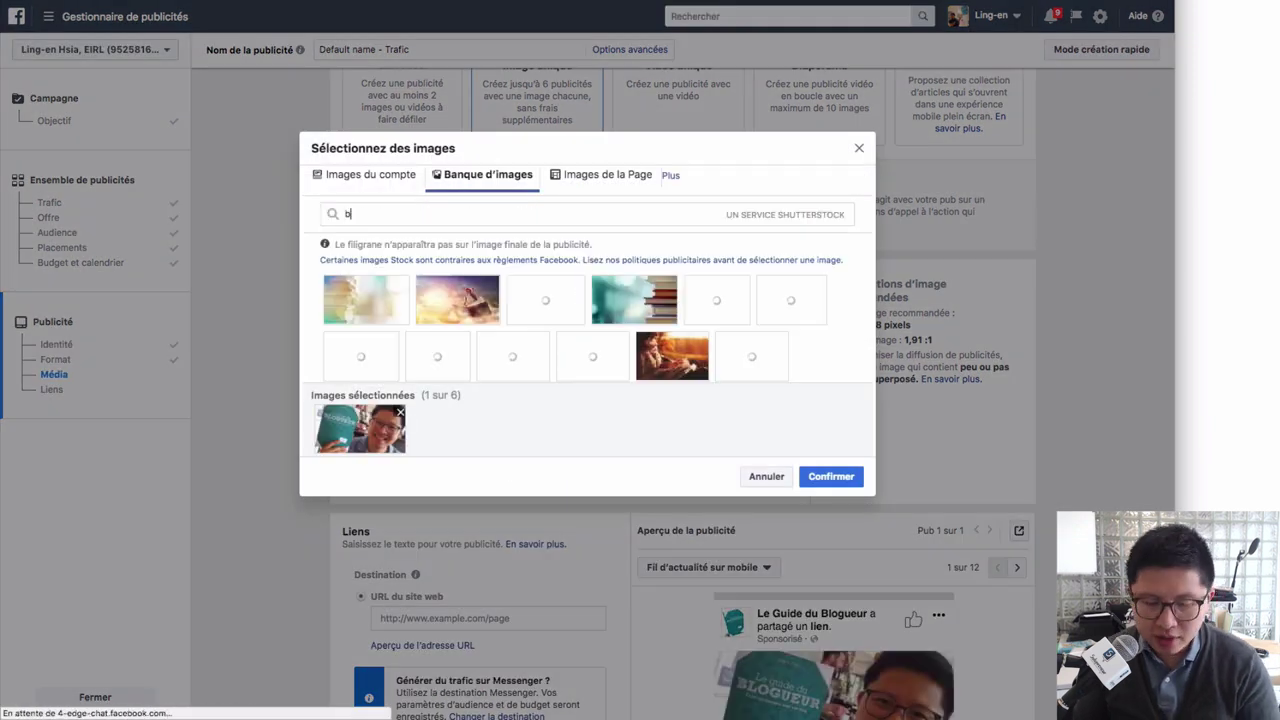
pyautogui.write('log')
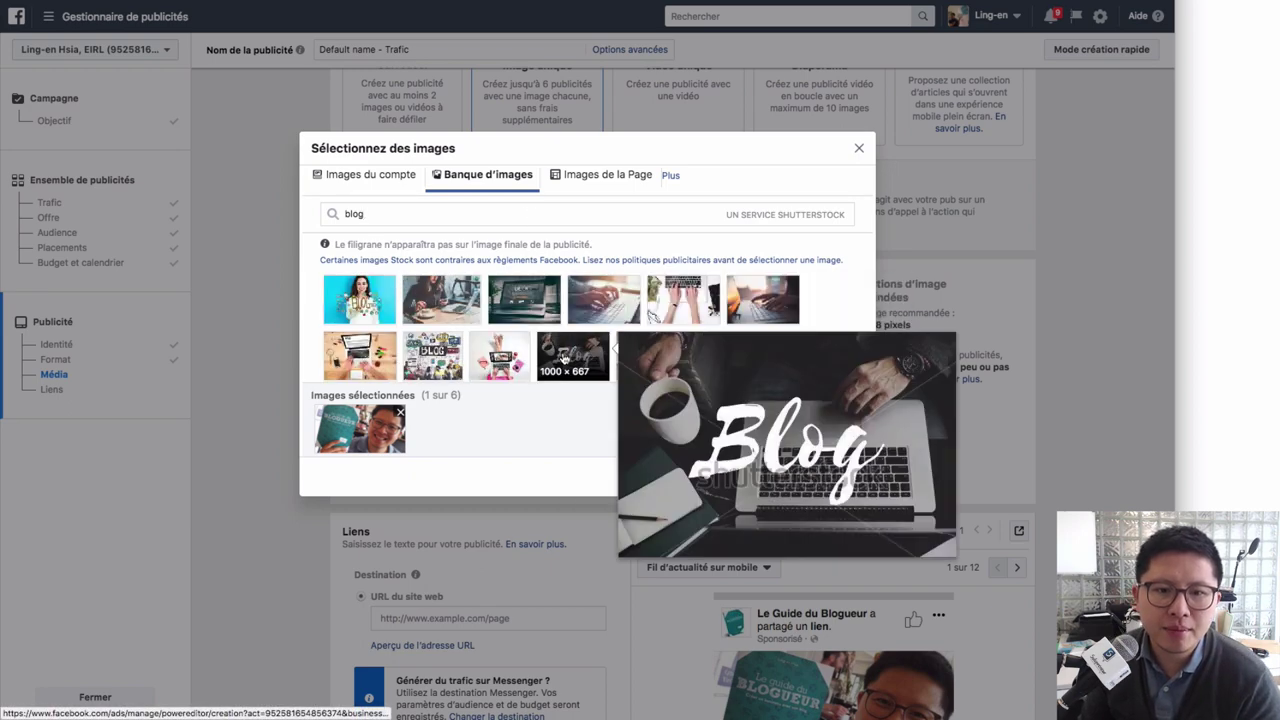
pyautogui.click(565, 360)
pyautogui.moveTo(449, 369)
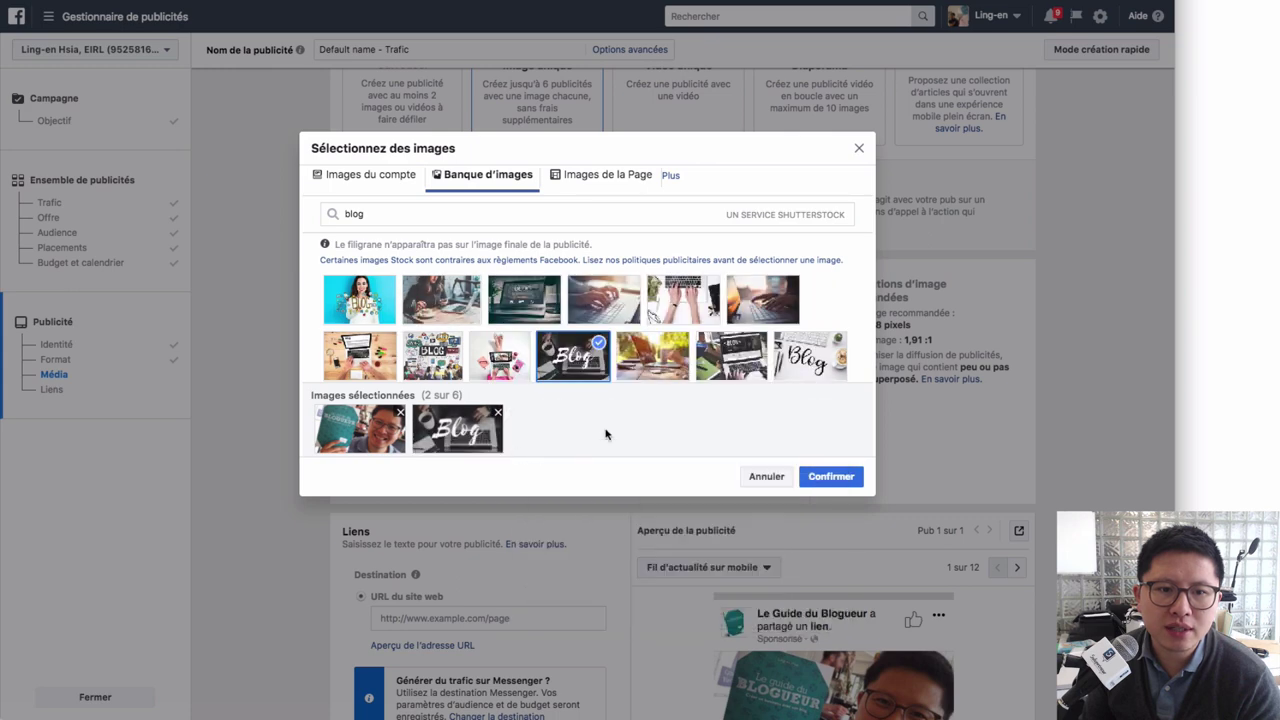
# Step: Add the white "Blog" lettering picture and the laptop picture showing "<BLOG>", and confirm the image selection
pyautogui.click(807, 353)
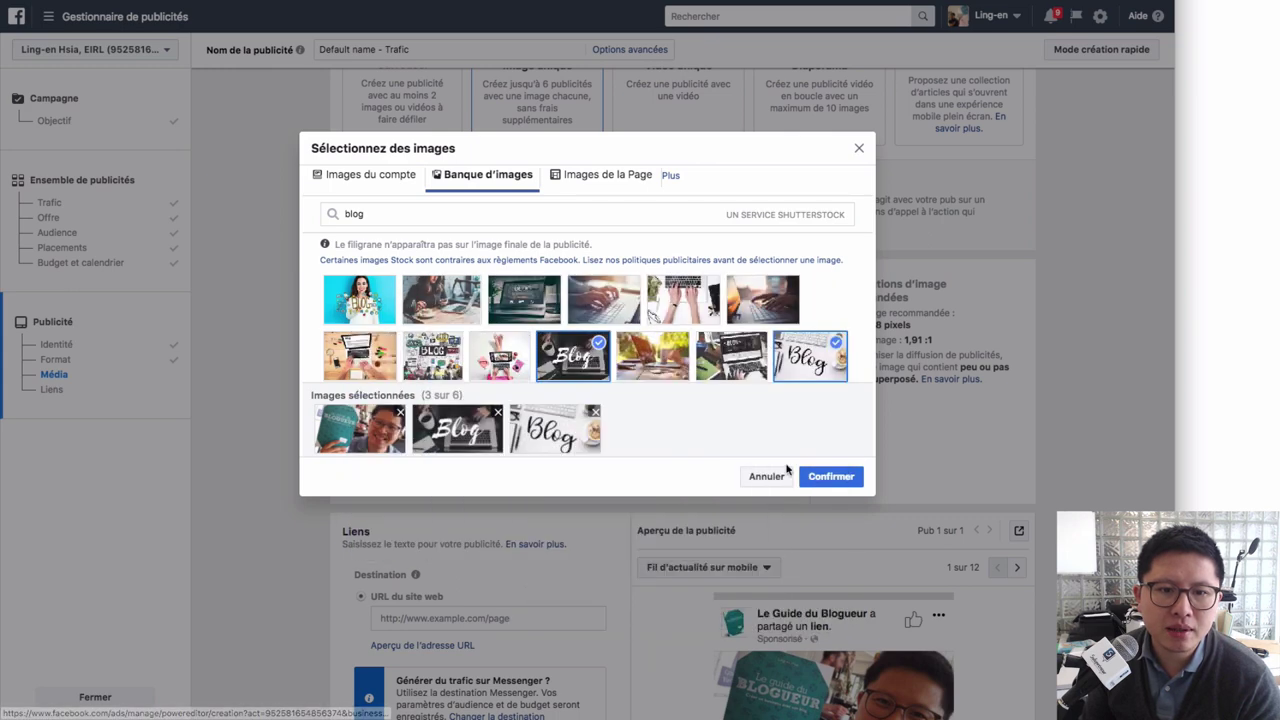
pyautogui.moveTo(413, 352)
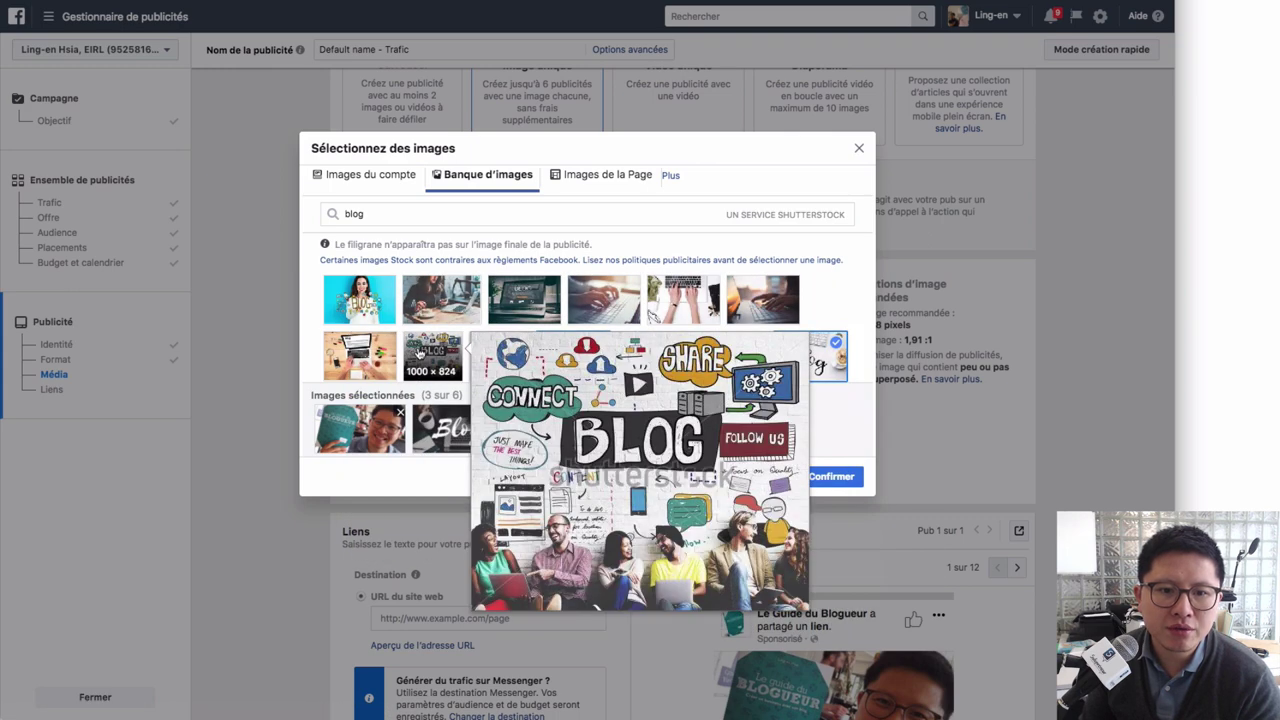
pyautogui.moveTo(513, 302)
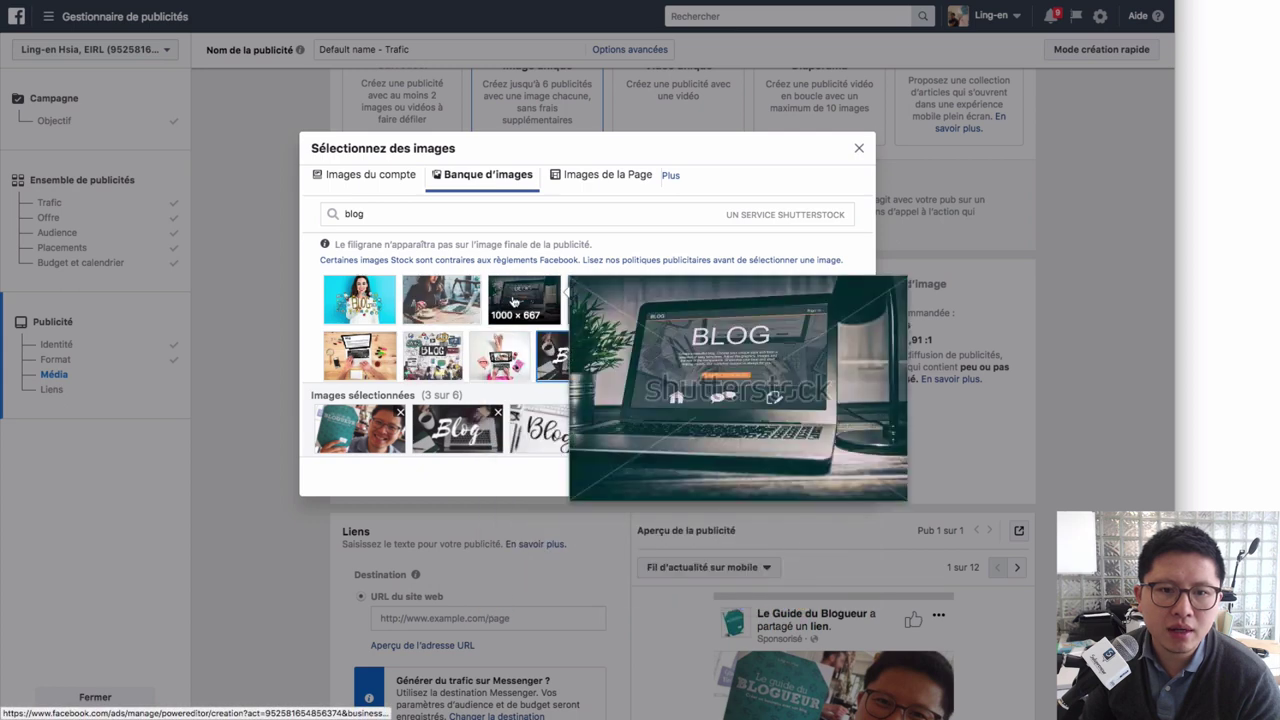
pyautogui.moveTo(634, 290)
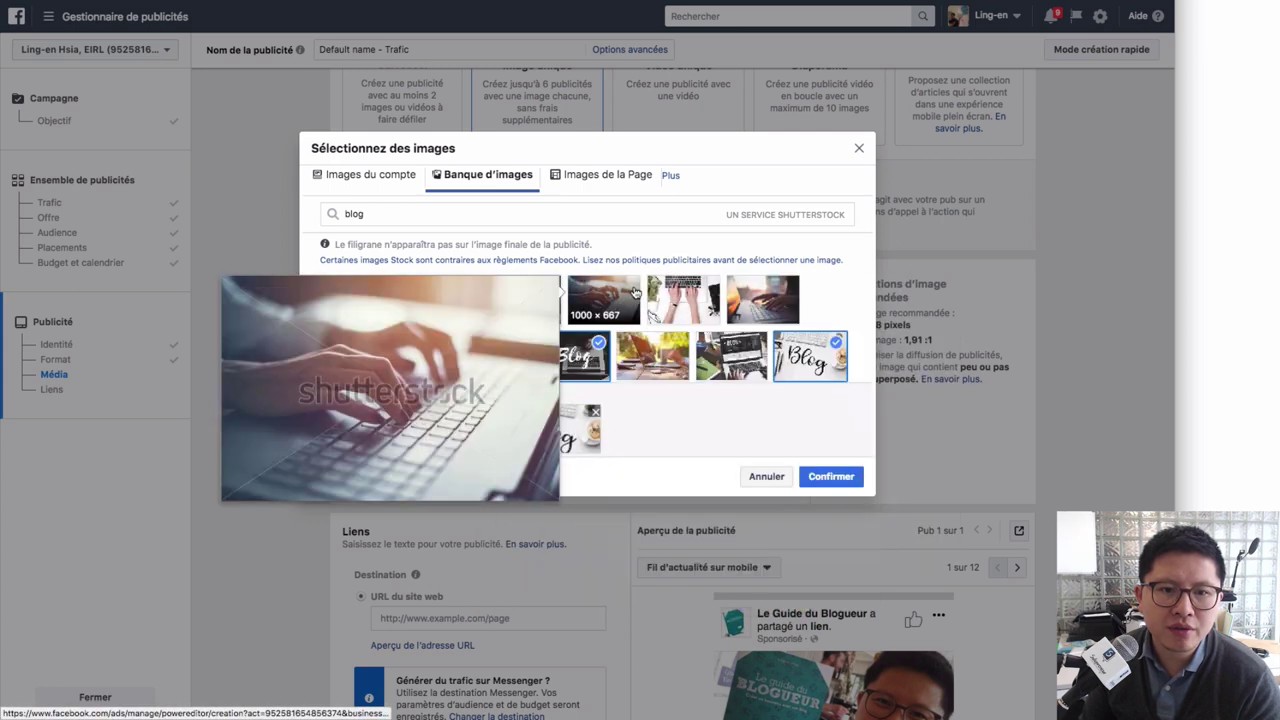
pyautogui.moveTo(736, 360)
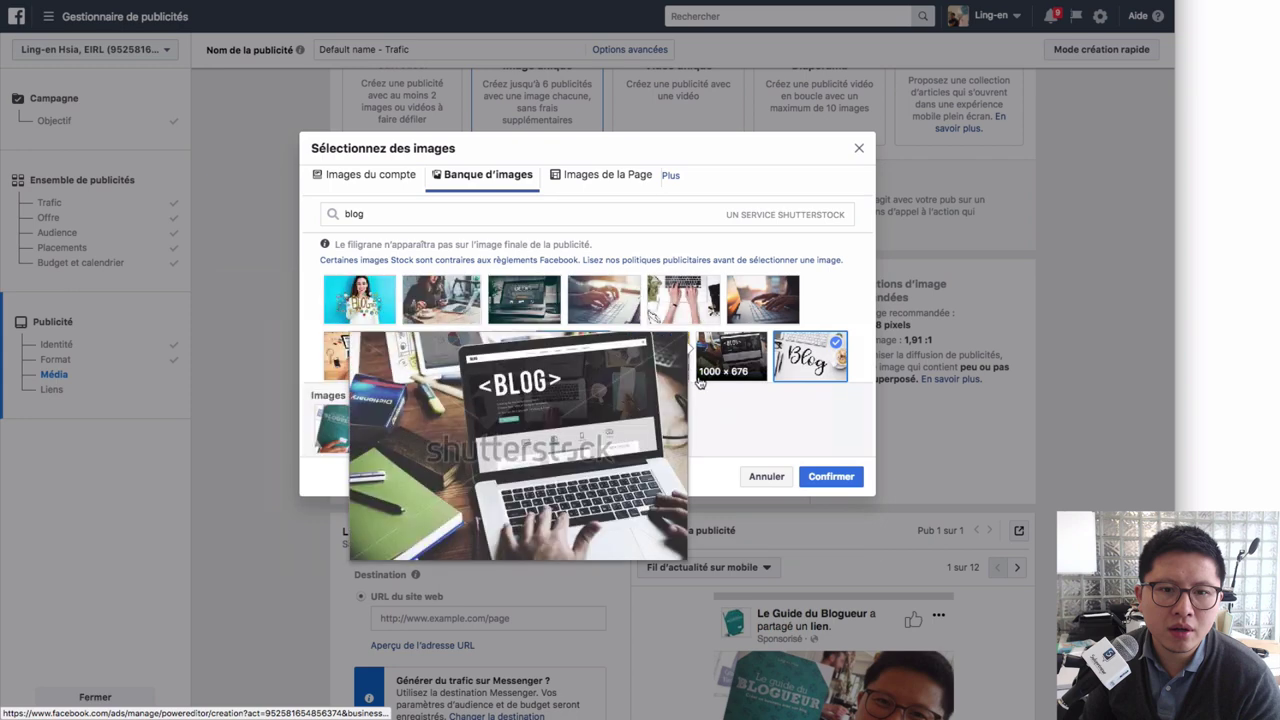
pyautogui.click(736, 360)
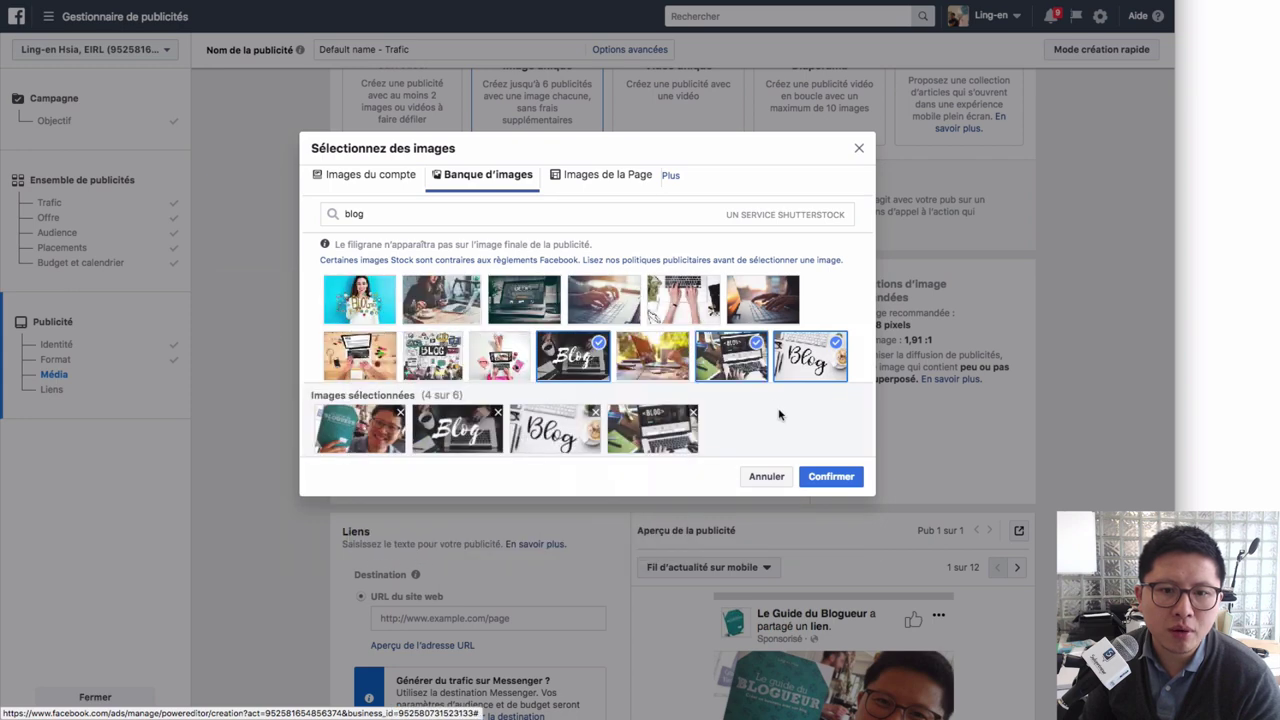
pyautogui.click(813, 476)
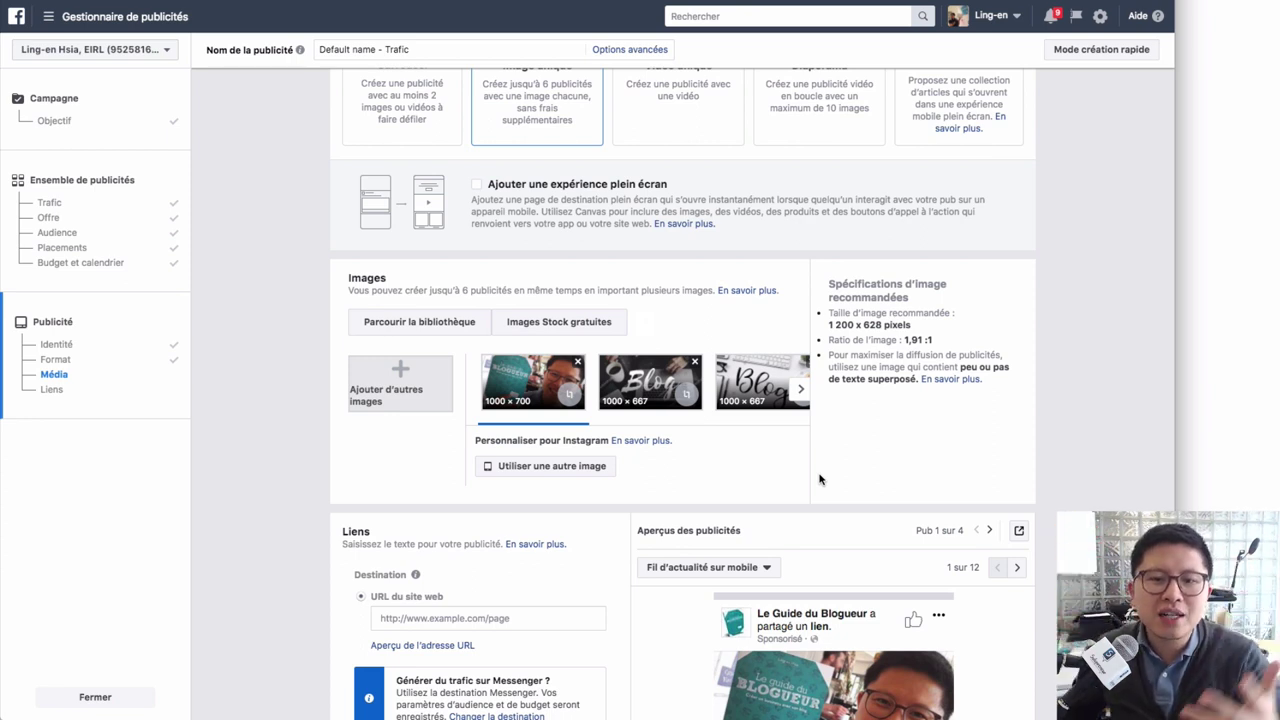
pyautogui.scroll(-3, 800, 466)
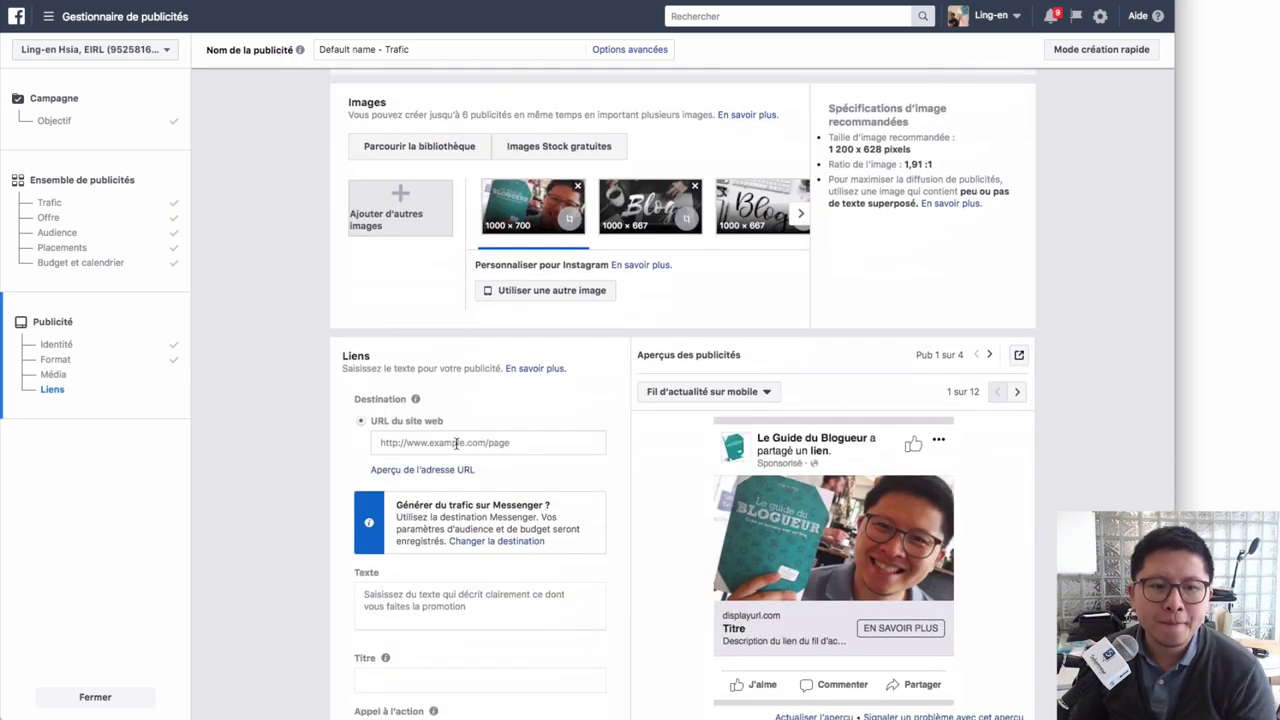
pyautogui.click(456, 443)
pyautogui.scroll(-2, 281, 355)
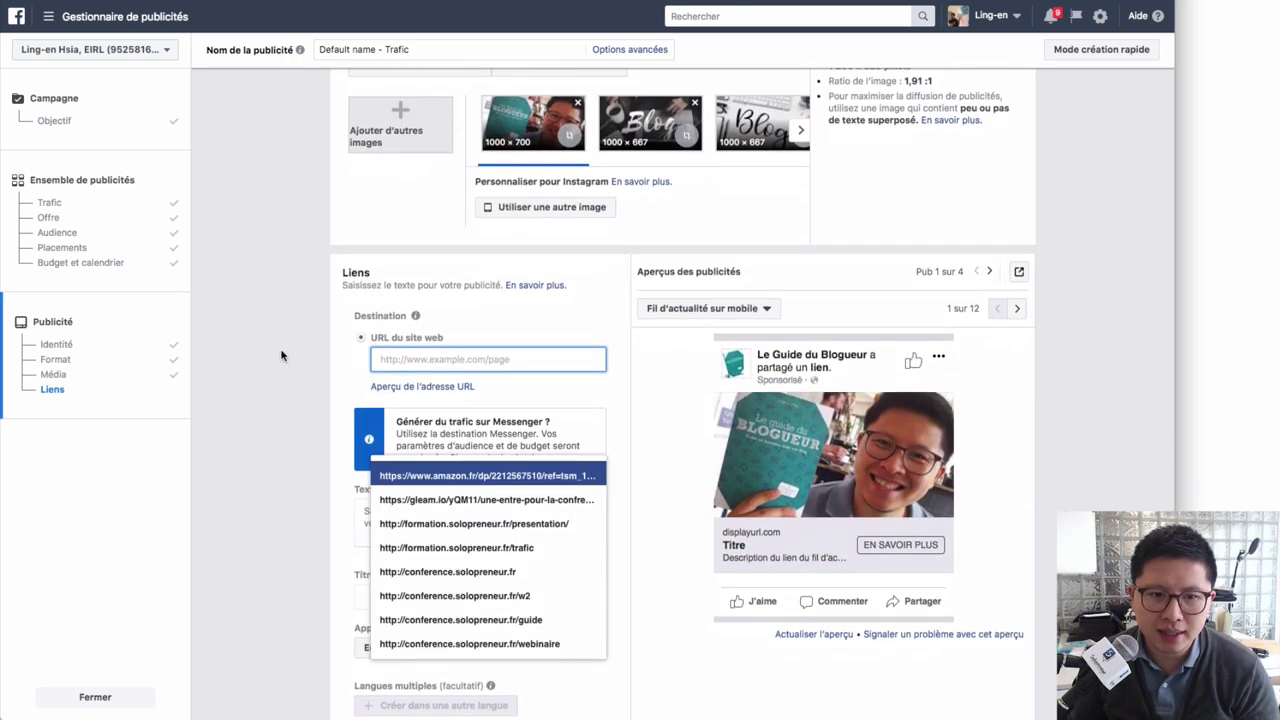
pyautogui.click(281, 355)
pyautogui.click(409, 355)
pyautogui.click(347, 359)
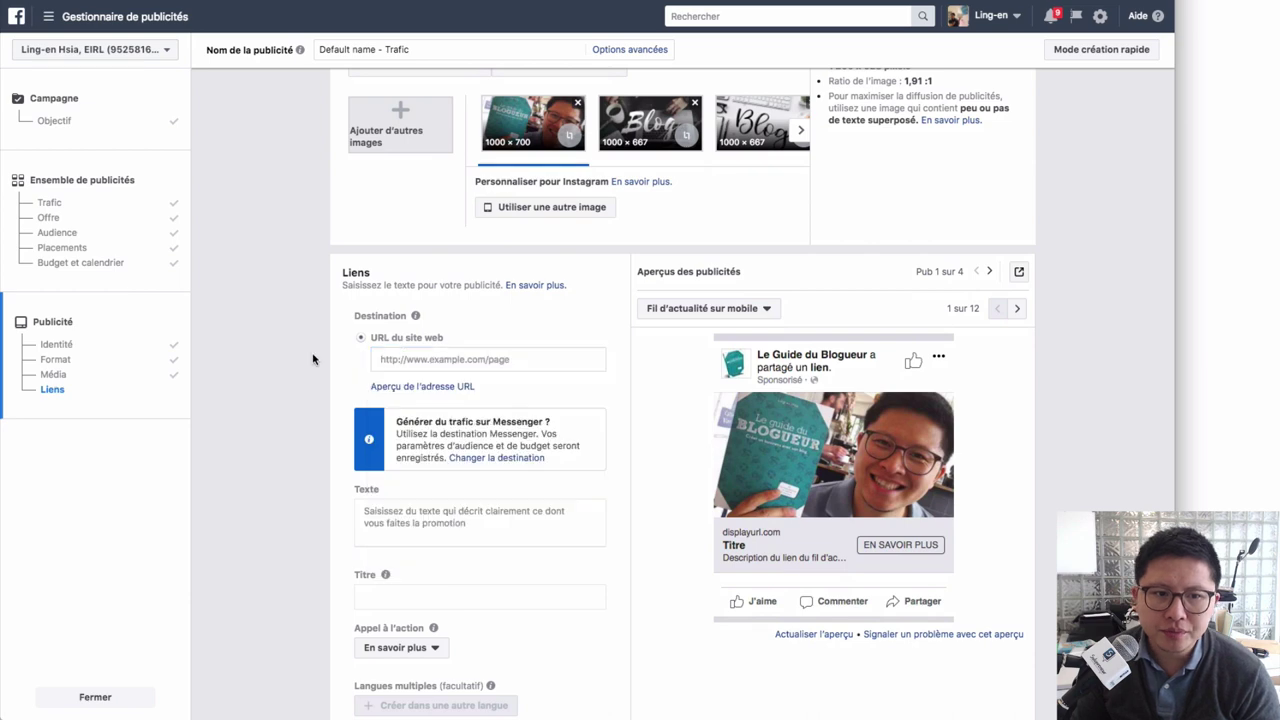
# Step: Switch to the book's Amazon.fr page and generate a text affiliate link in its full form (Lien complet)
pyautogui.click(430, 388)
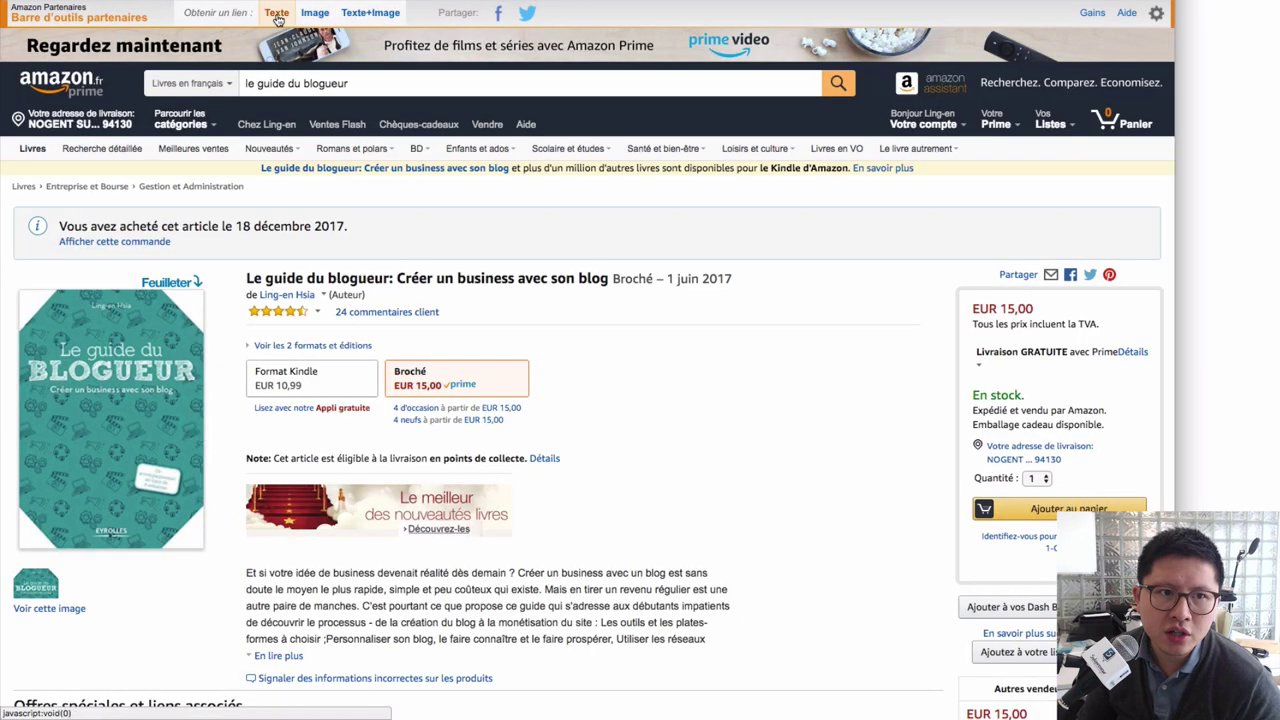
pyautogui.click(277, 14)
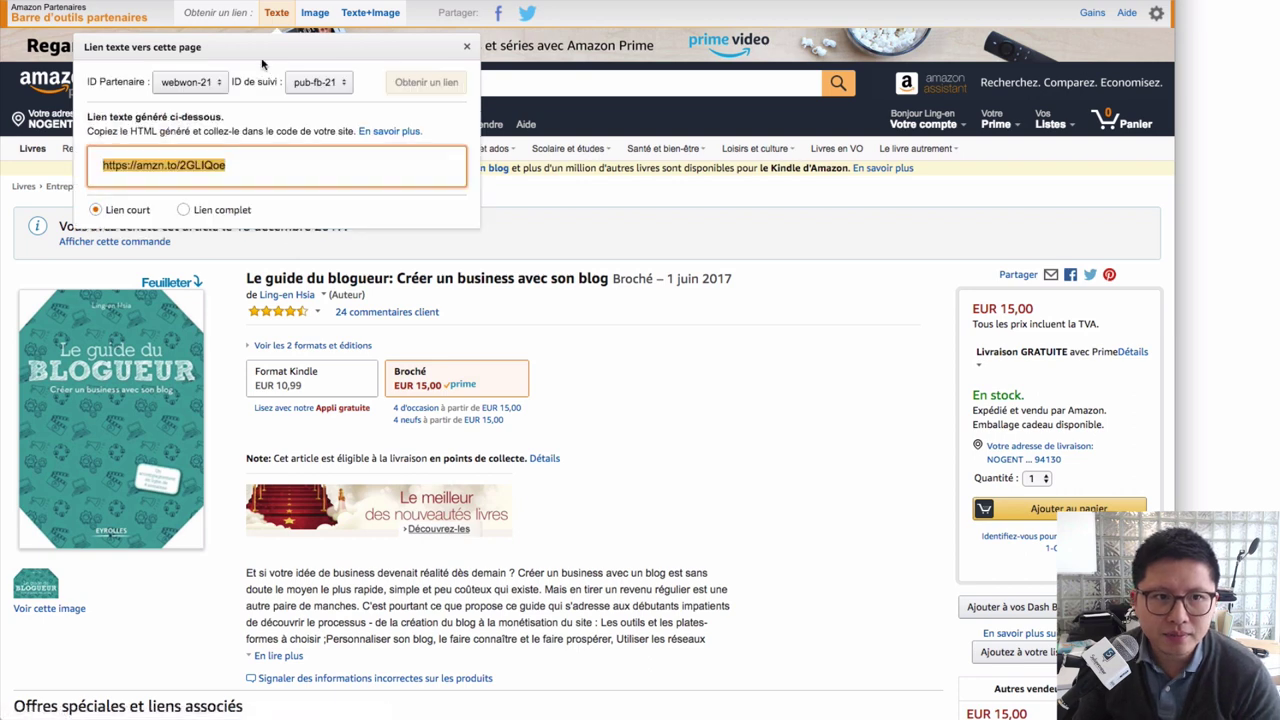
pyautogui.click(197, 208)
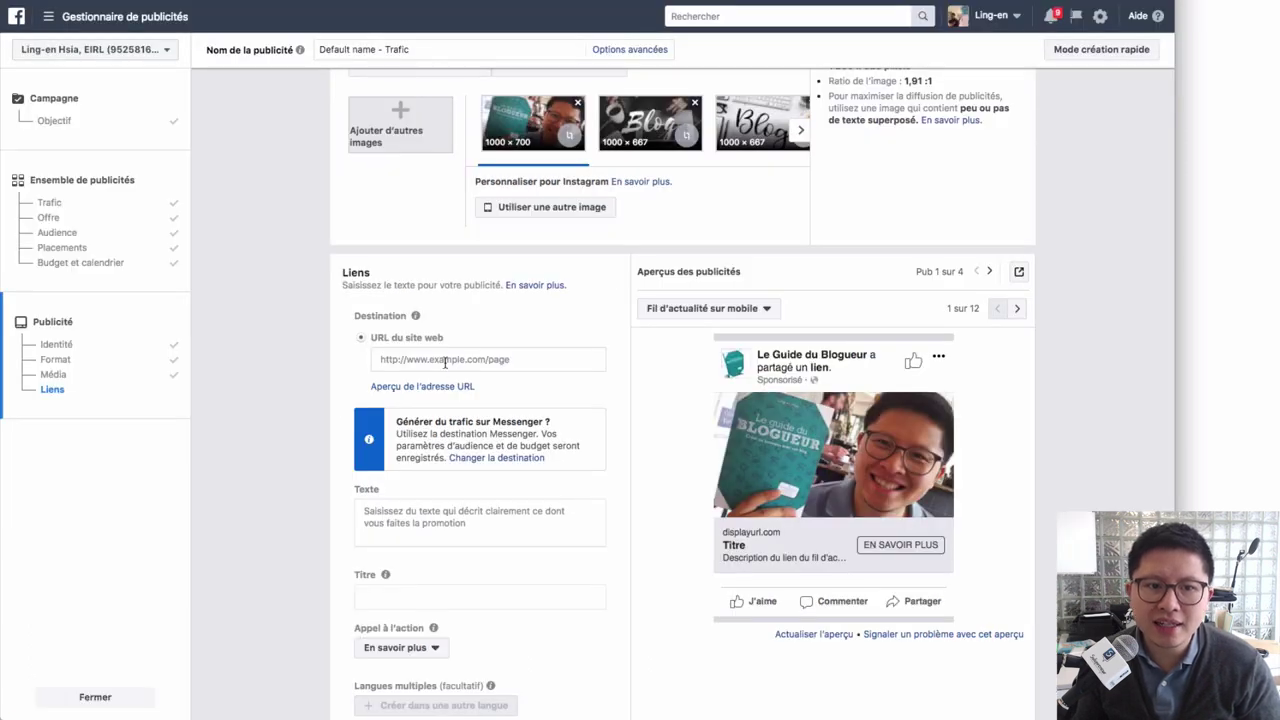
# Step: Paste the Amazon affiliate link to the book as the ad's website destination URL in the ads manager
pyautogui.click(443, 360)
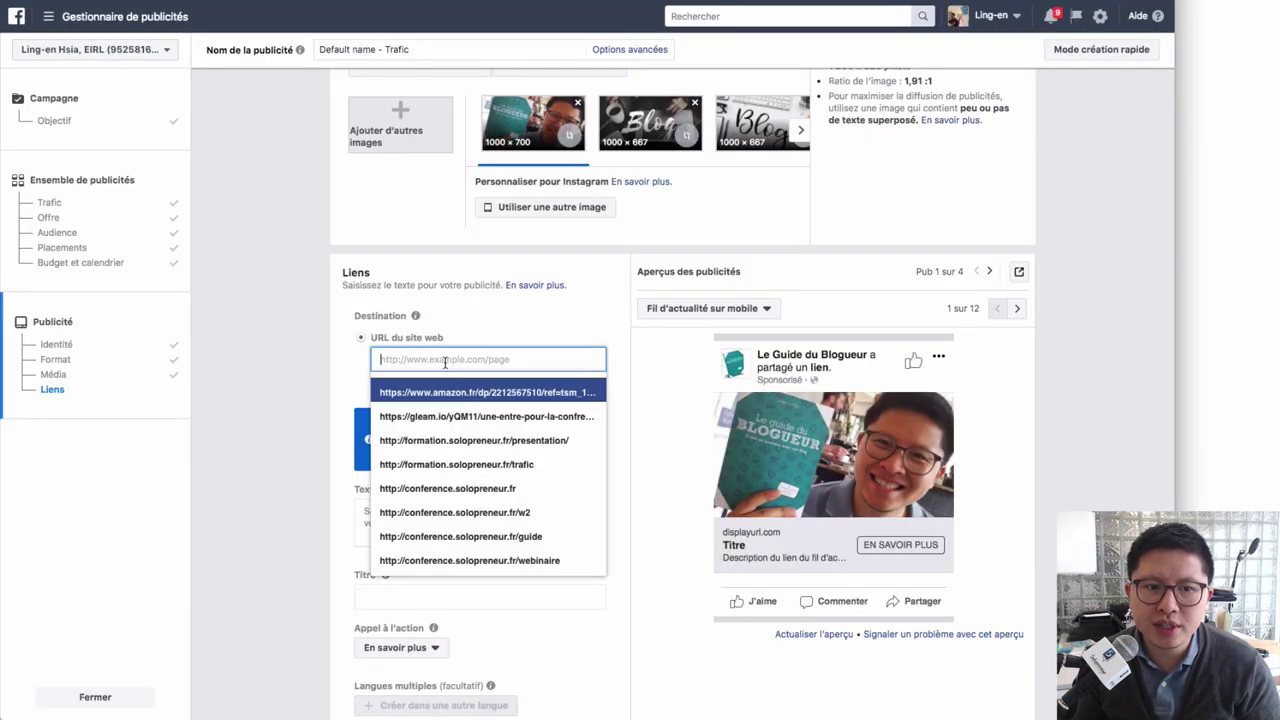
pyautogui.hotkey('ctrl', 'v')
pyautogui.click(325, 355)
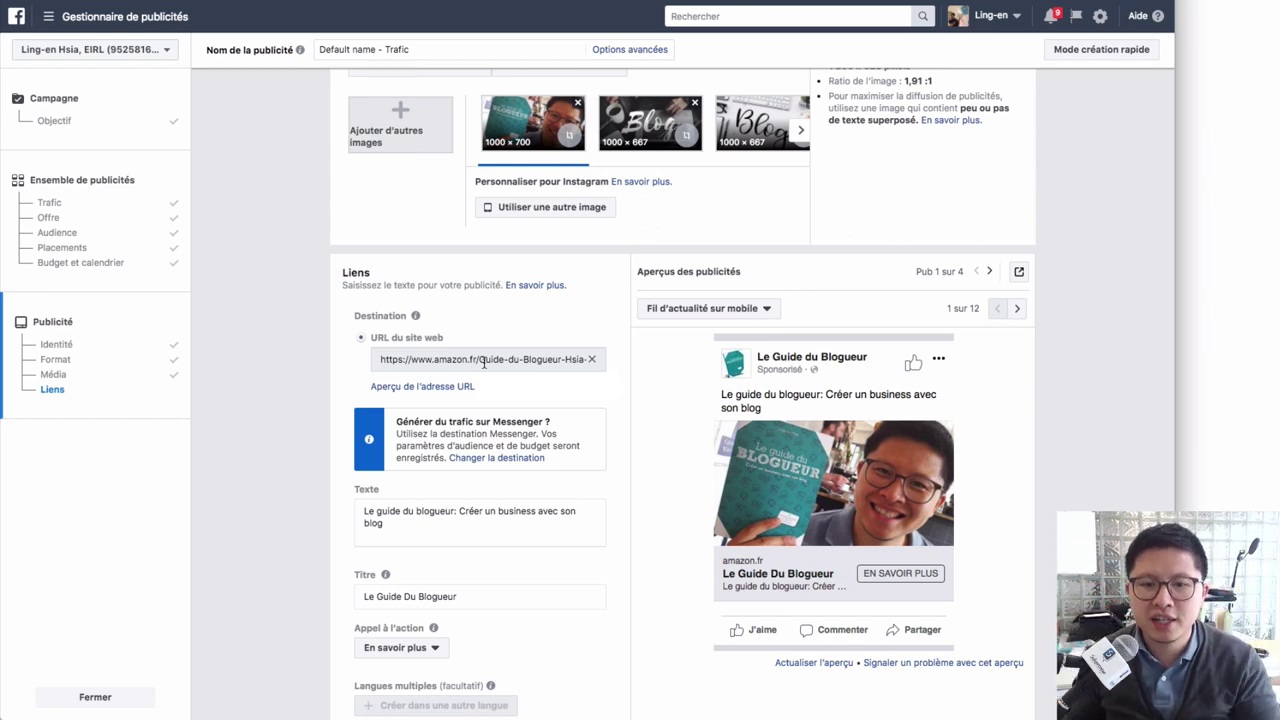
pyautogui.scroll(-1, 474, 333)
pyautogui.scroll(-2, 474, 333)
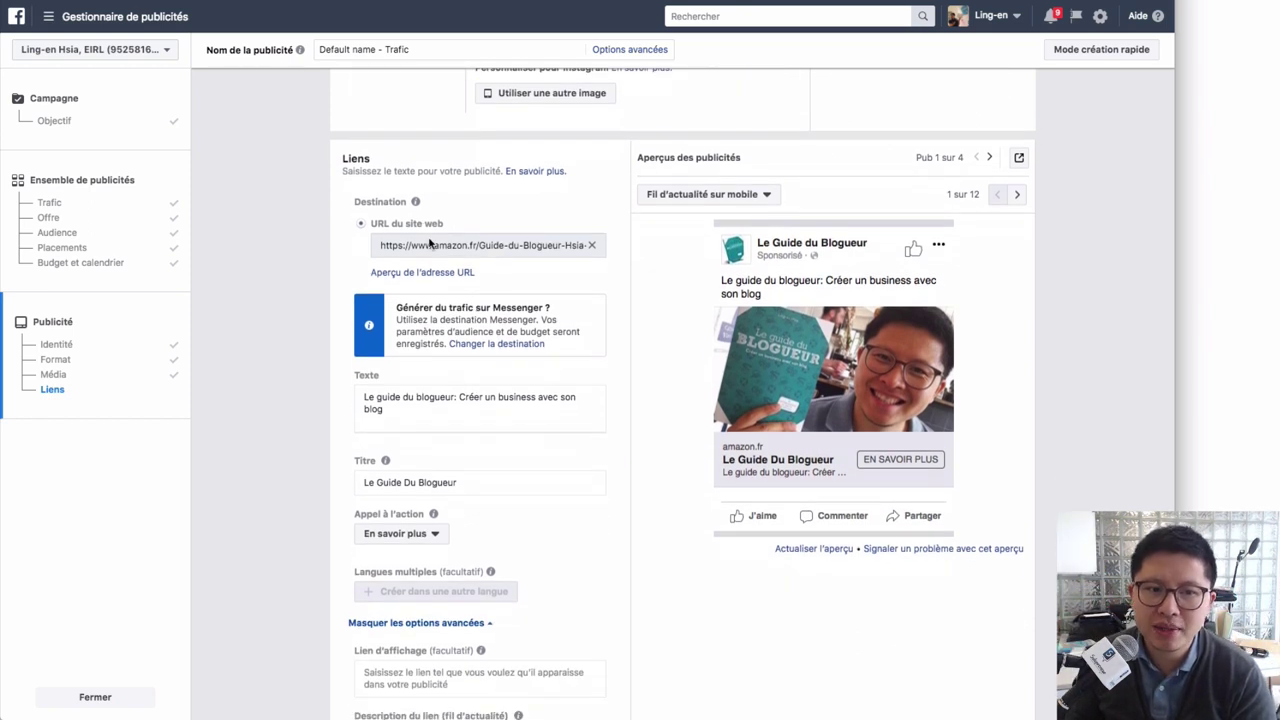
# Step: Change the ad's call to action to "Acheter", keeping the title "Le Guide Du Blogueur"
pyautogui.scroll(-2, 431, 243)
pyautogui.scroll(-3, 471, 390)
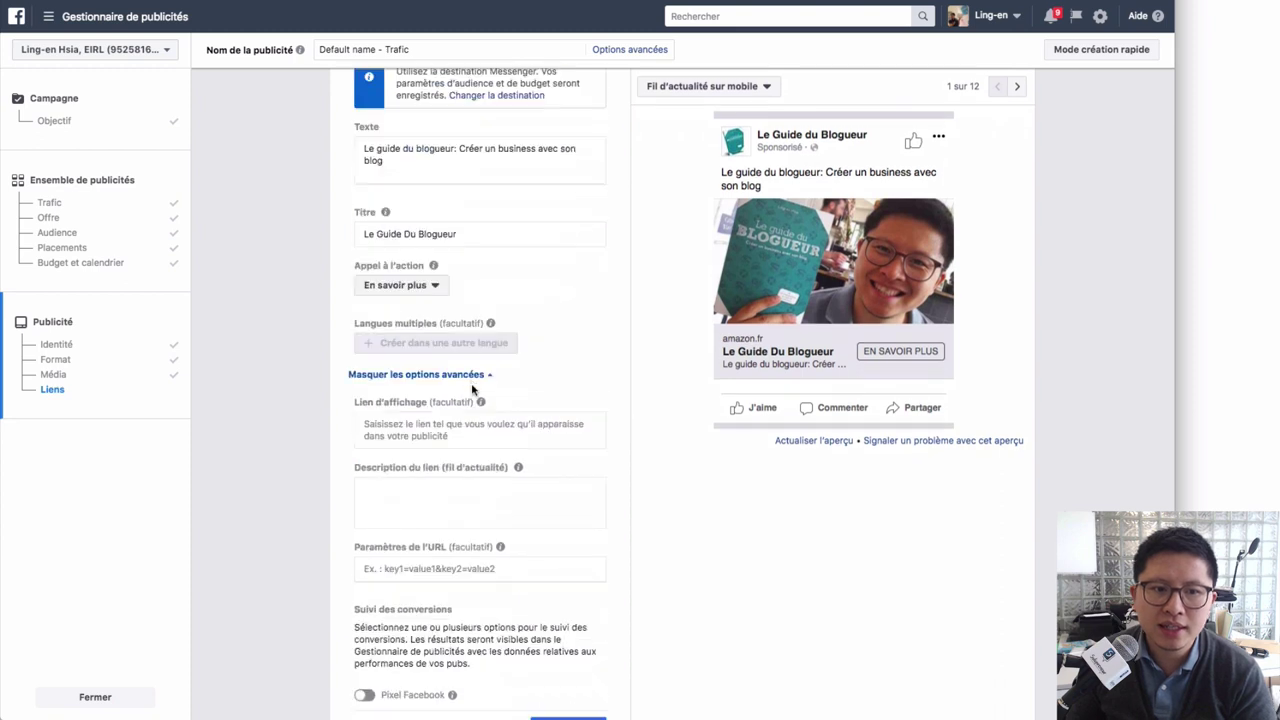
pyautogui.click(463, 235)
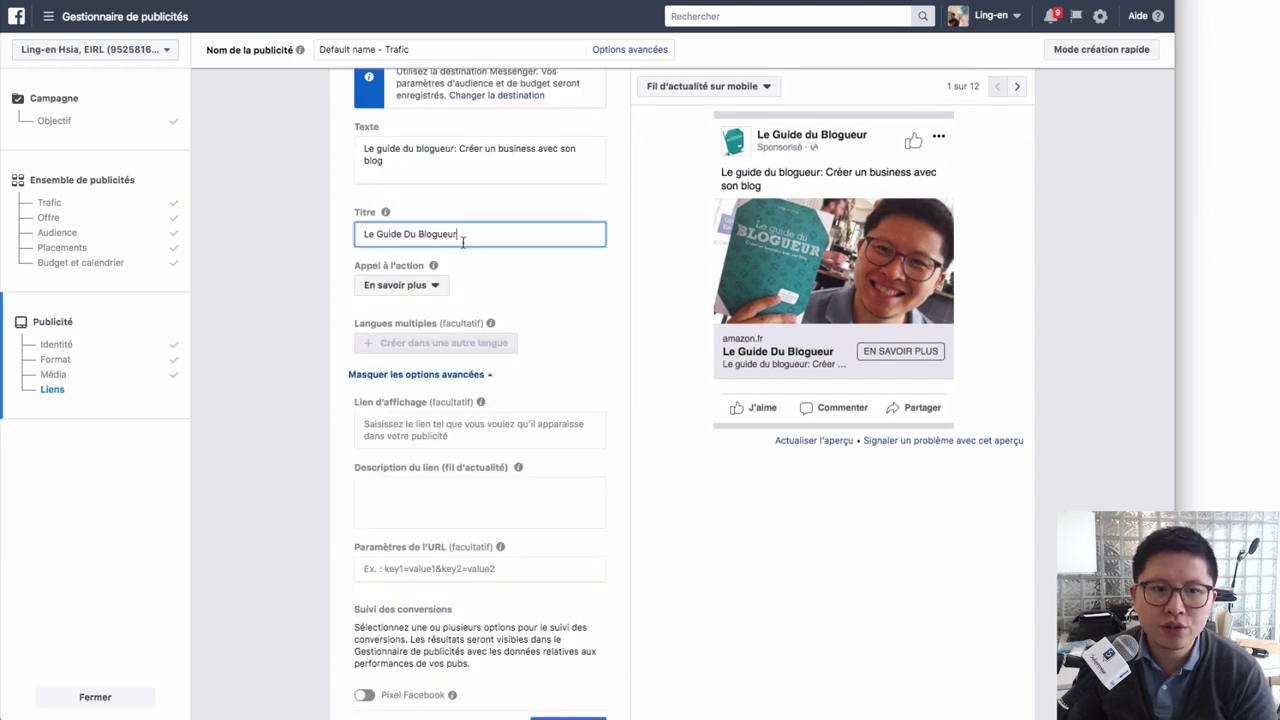
pyautogui.click(421, 286)
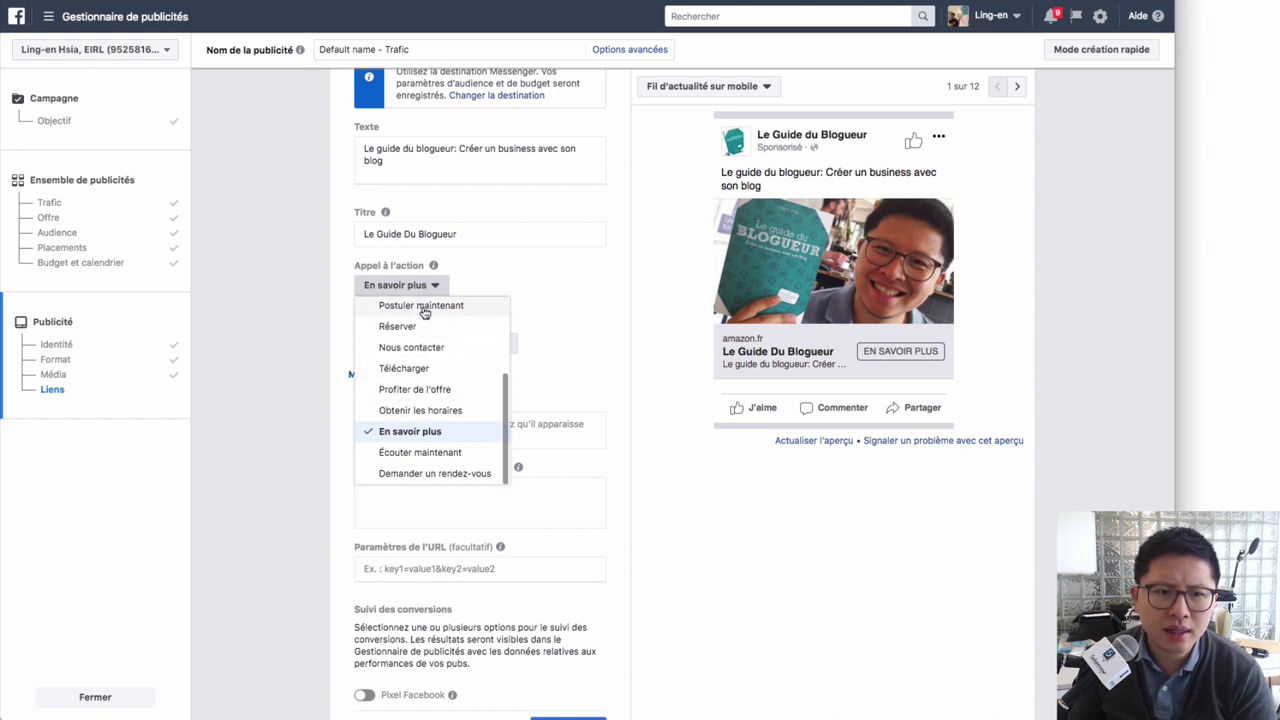
pyautogui.scroll(3, 436, 433)
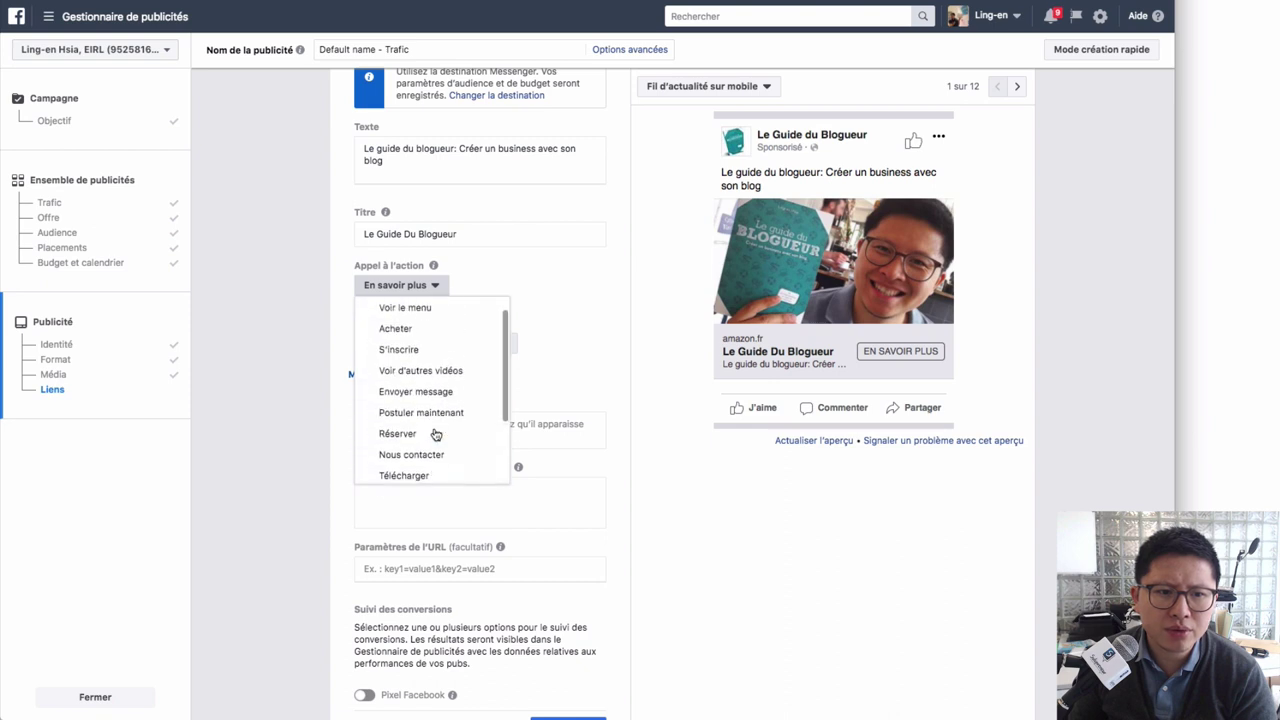
pyautogui.scroll(1, 436, 433)
pyautogui.click(400, 352)
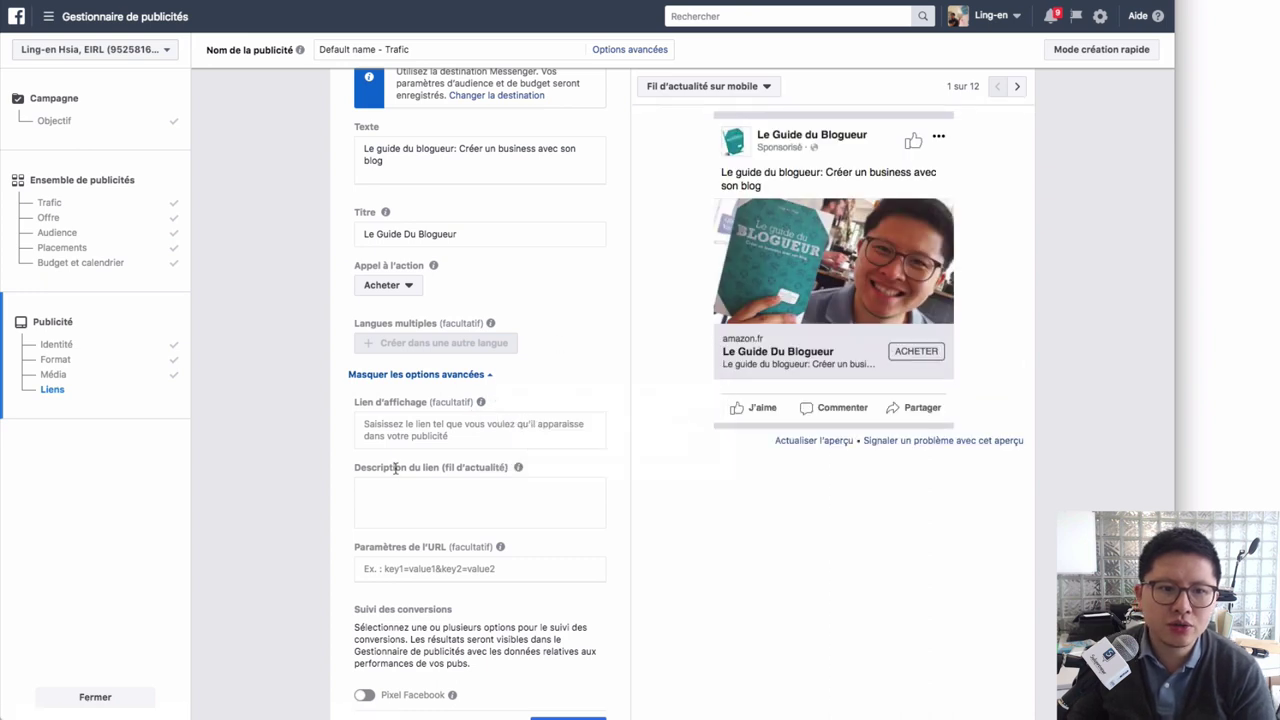
# Step: Replace the ad's main text with "La Méthode pour vivre de votre passion en créant du contenu sur le web."
pyautogui.click(422, 426)
pyautogui.click(410, 167)
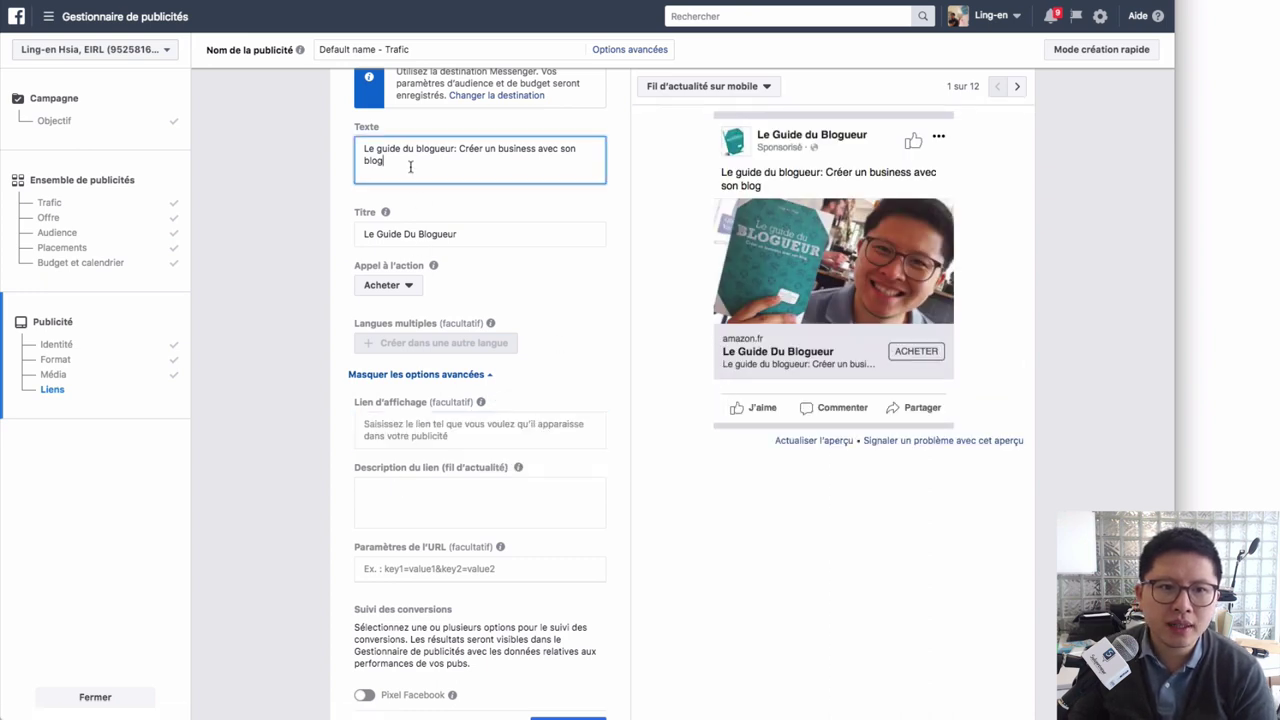
pyautogui.press('super+a')
pyautogui.write('La')
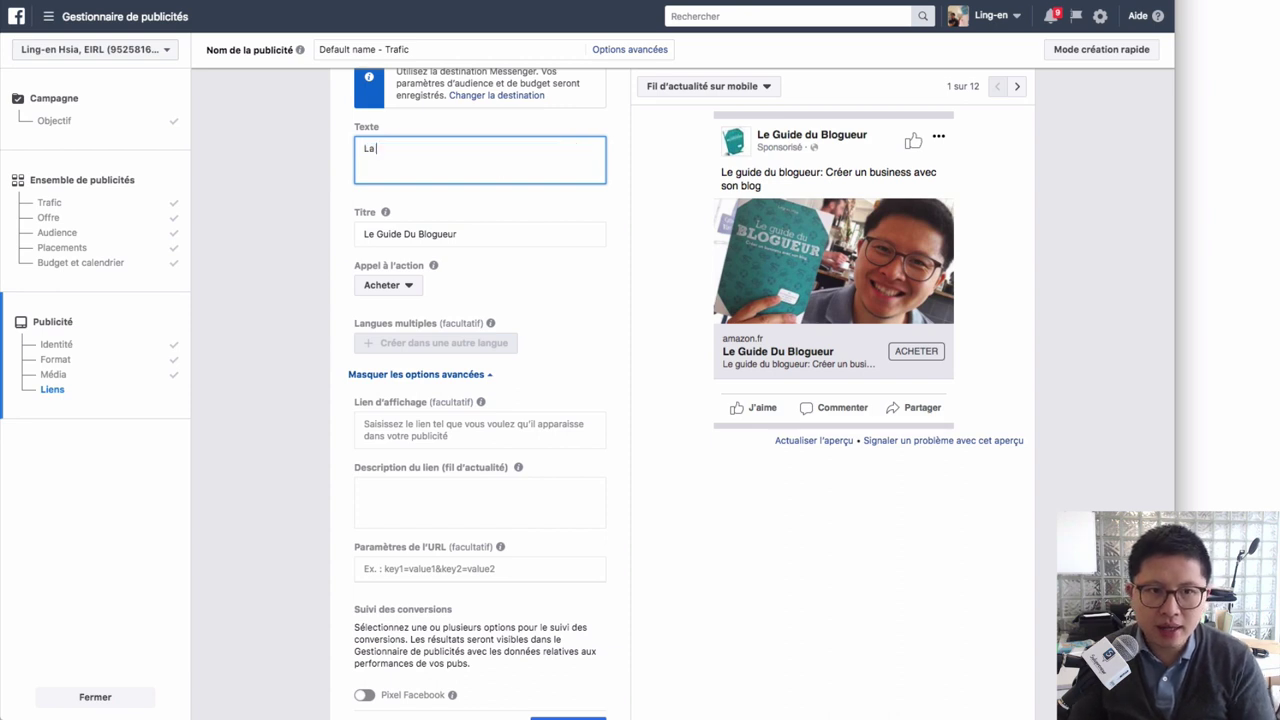
pyautogui.write(' Méthode pour')
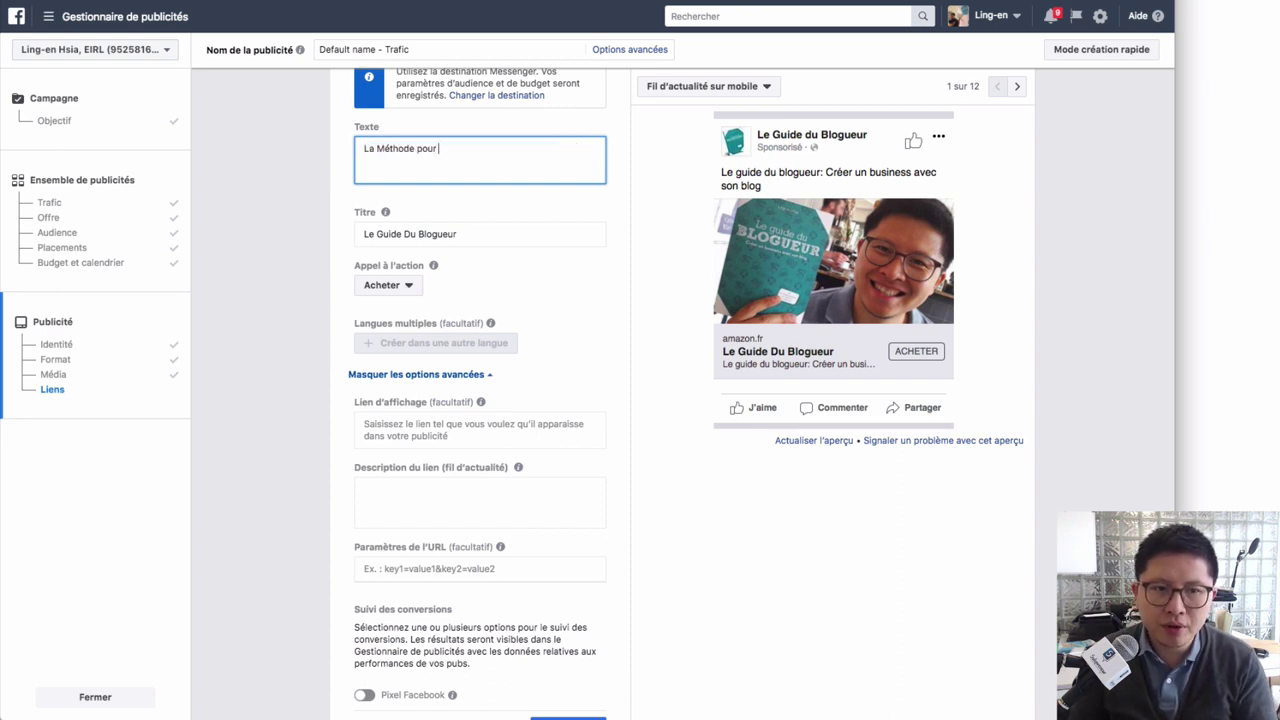
pyautogui.write(' vivre de votre pass')
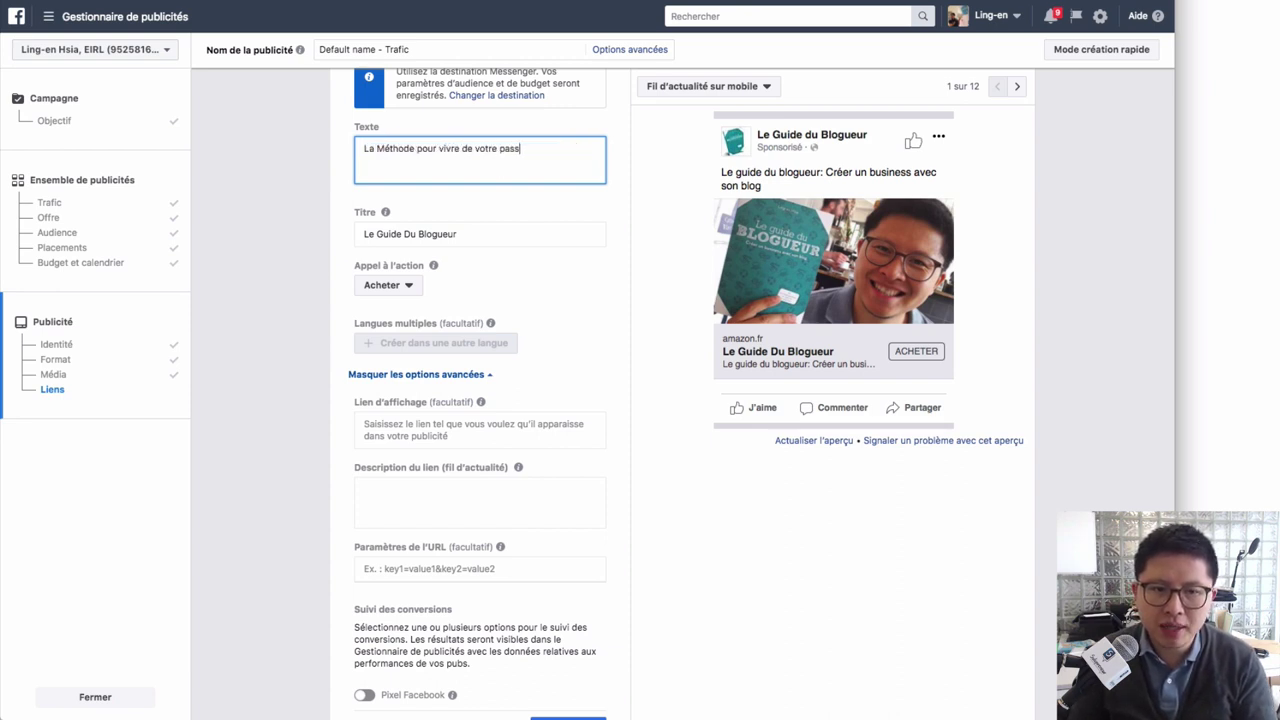
pyautogui.write('ion en cr')
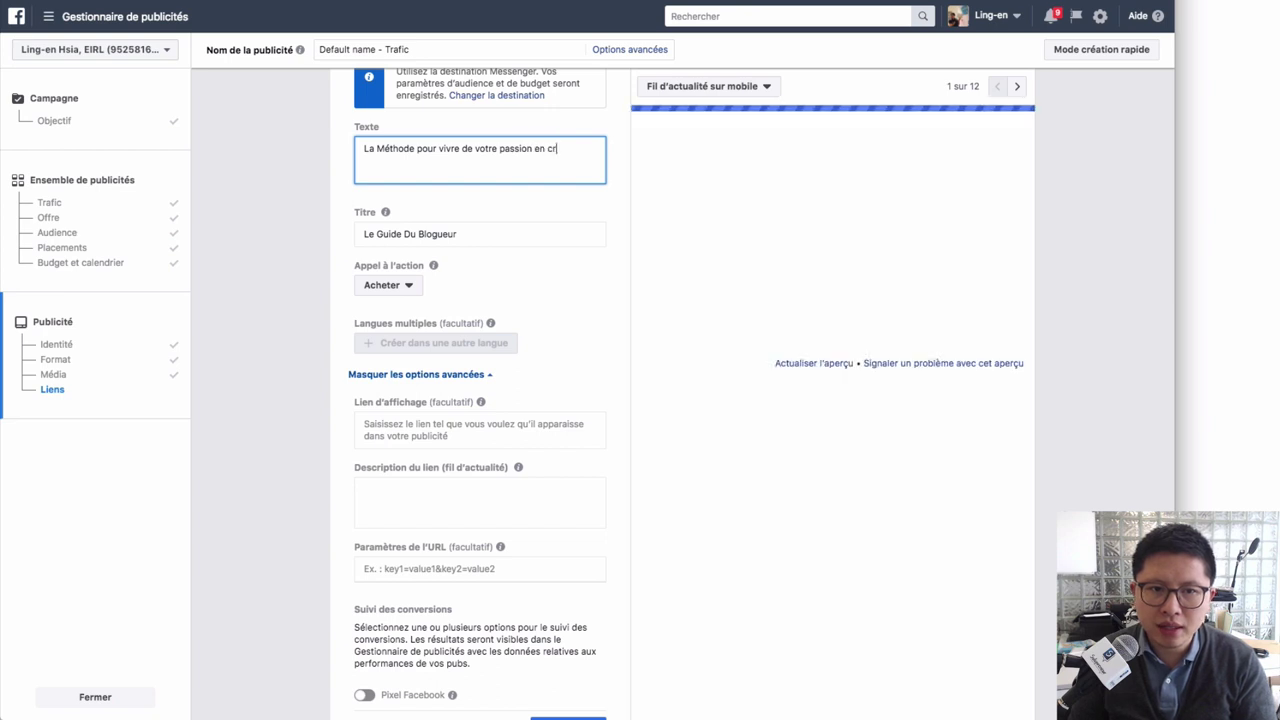
pyautogui.write('éant du cont')
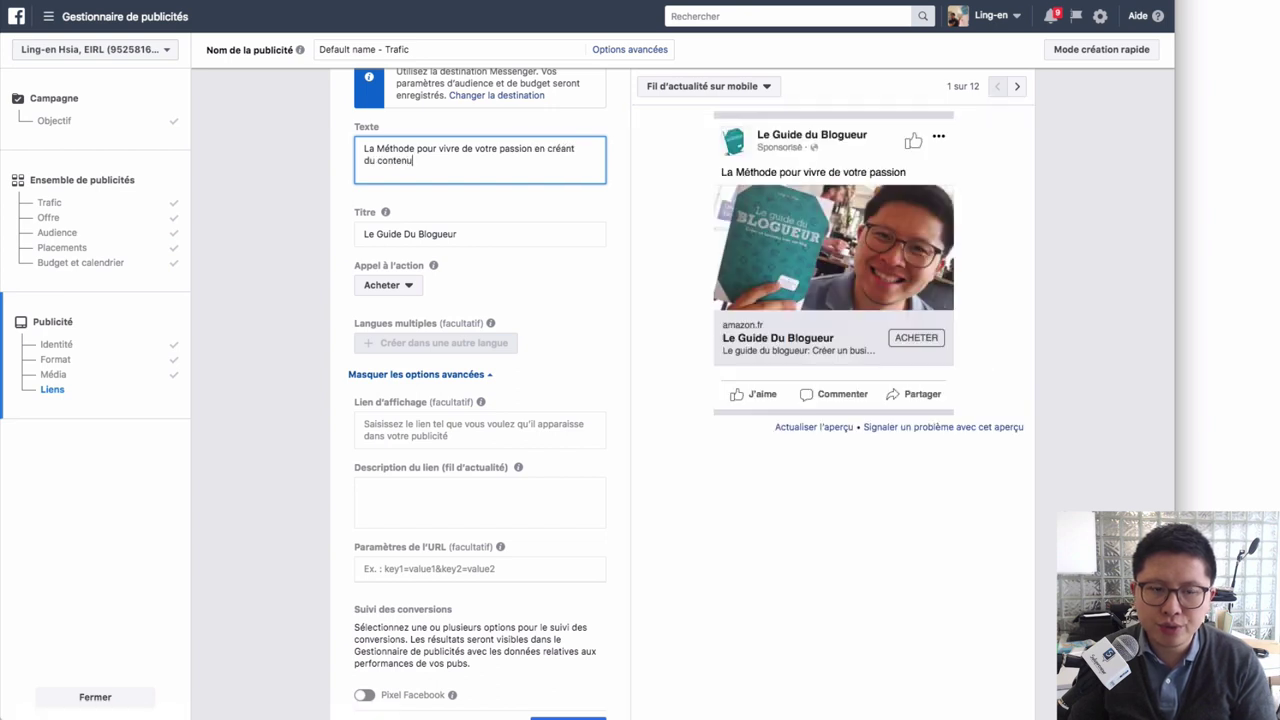
pyautogui.write('enu s')
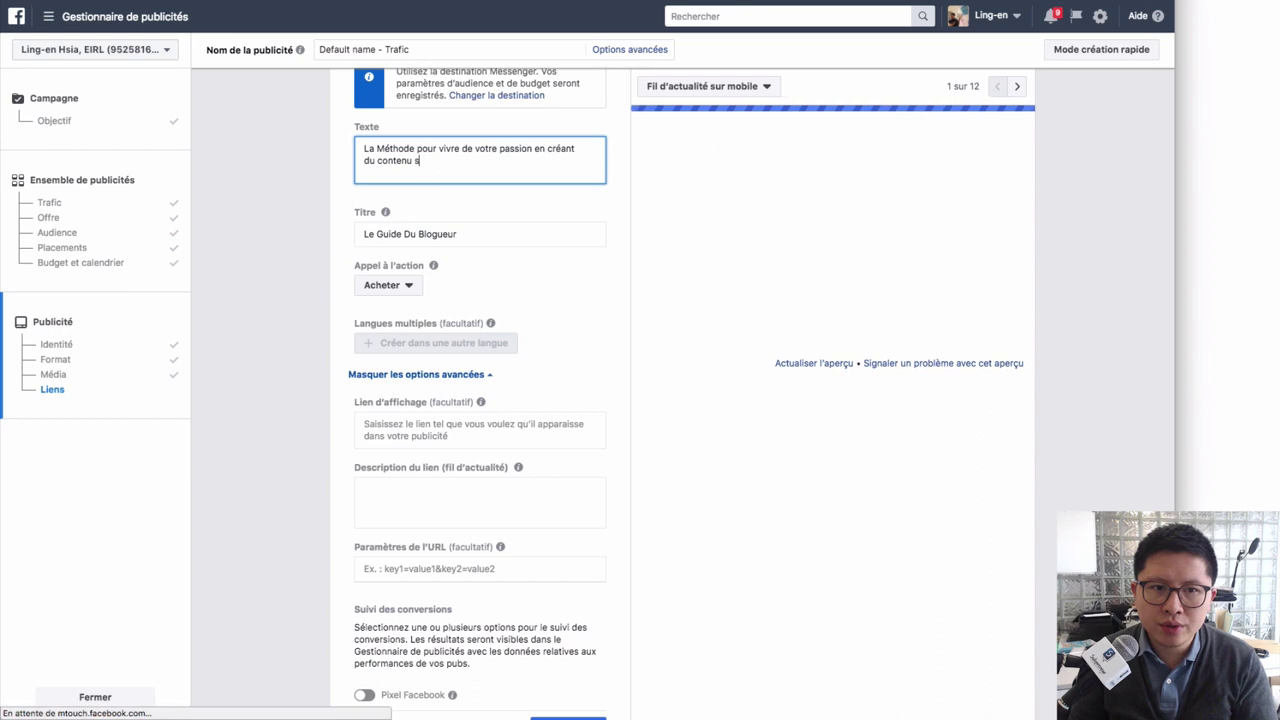
pyautogui.write('ur le web')
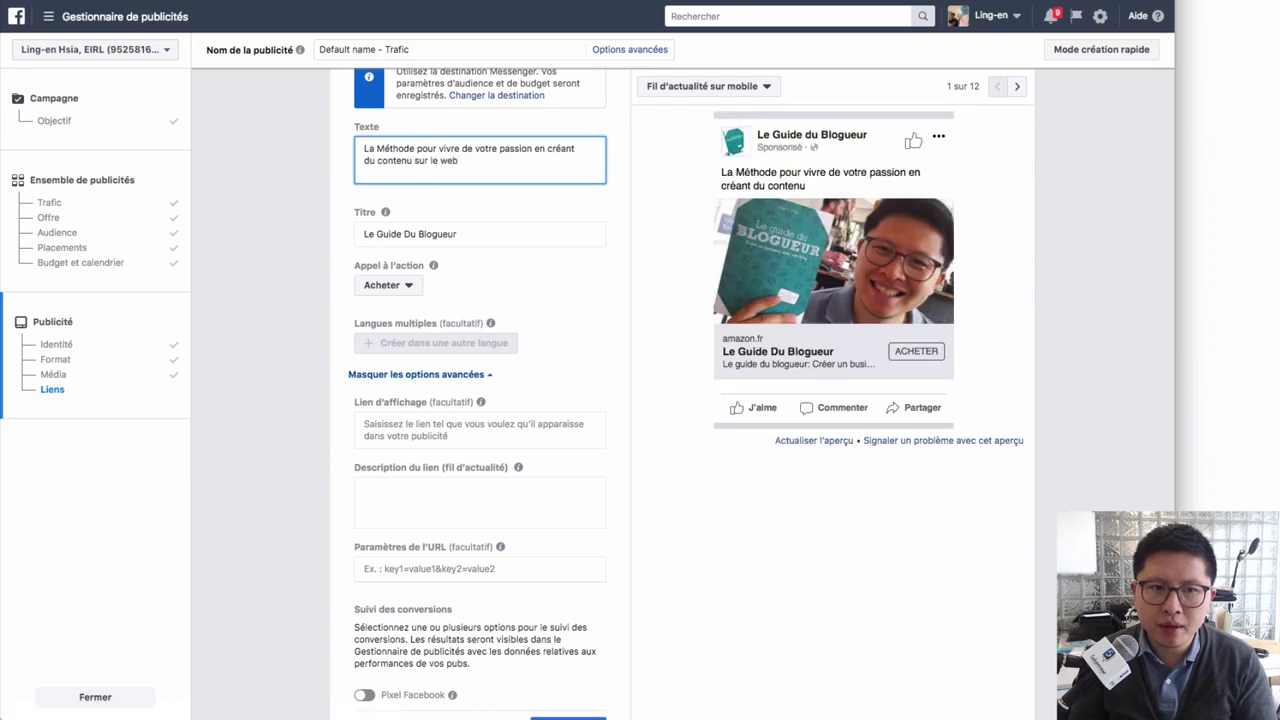
pyautogui.write('.')
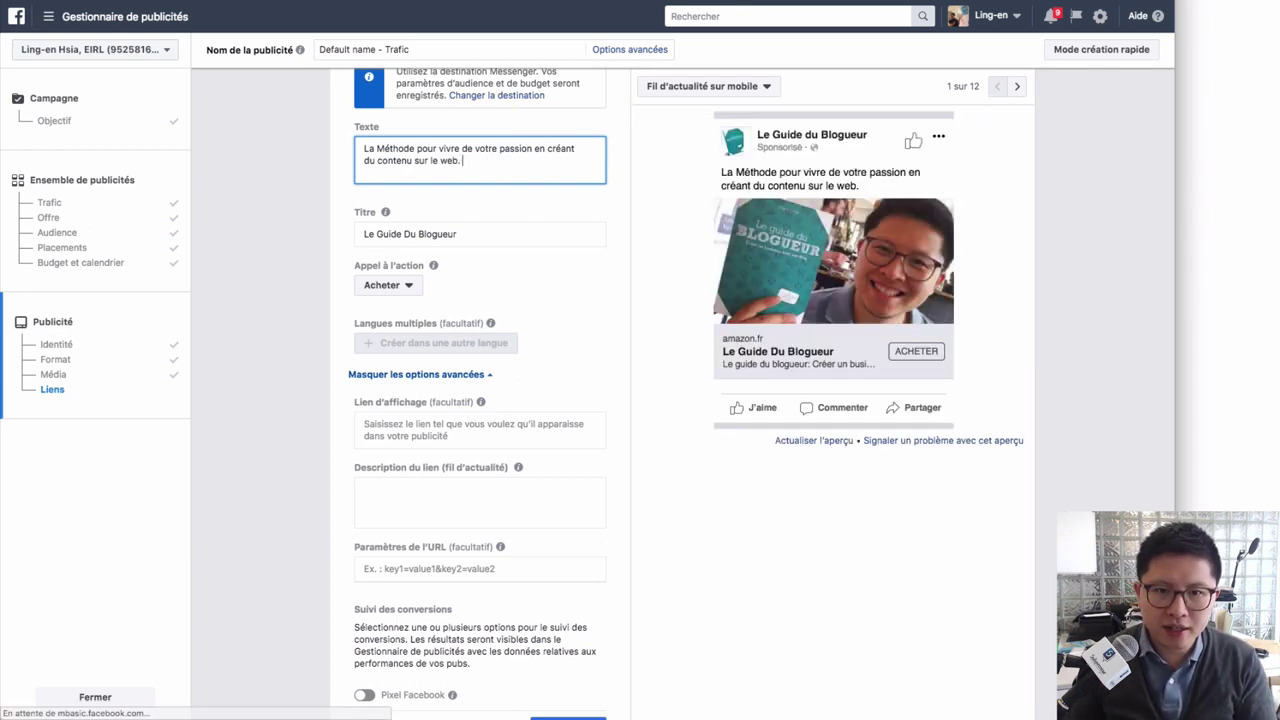
pyautogui.click(436, 343)
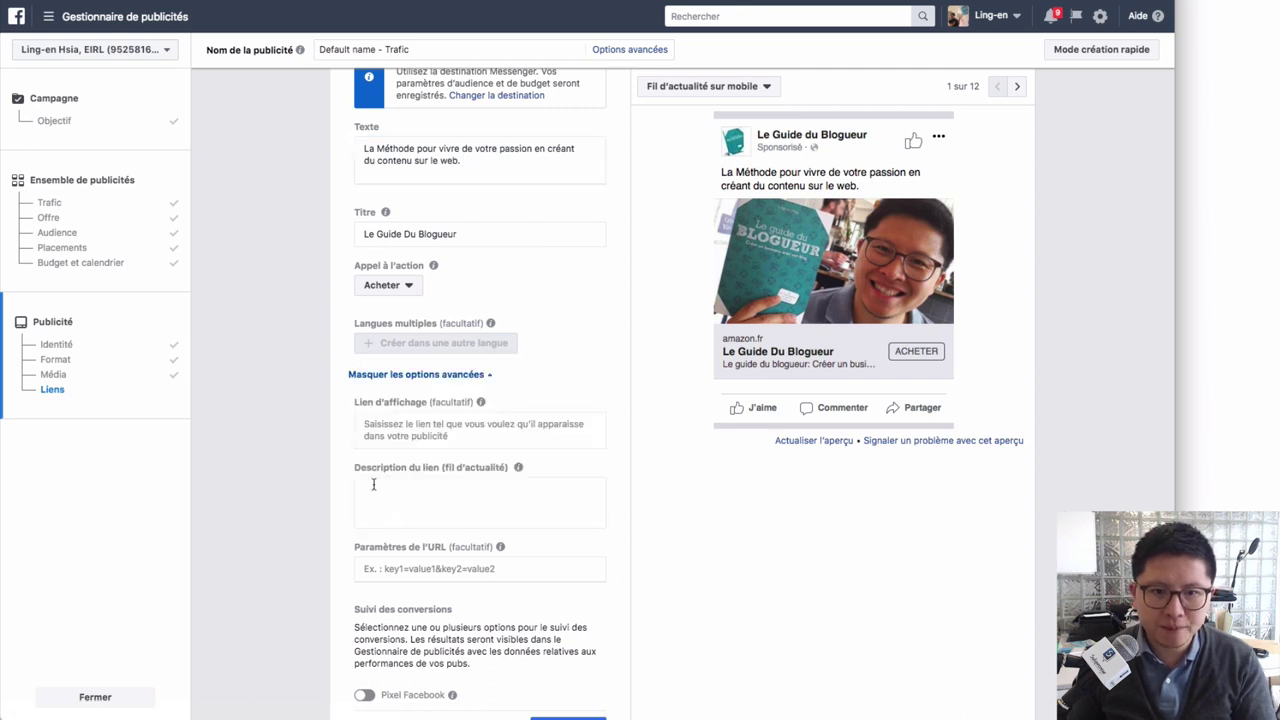
# Step: Enter "+ Formation en ligne incluse" as the link description for the news feed
pyautogui.click(374, 490)
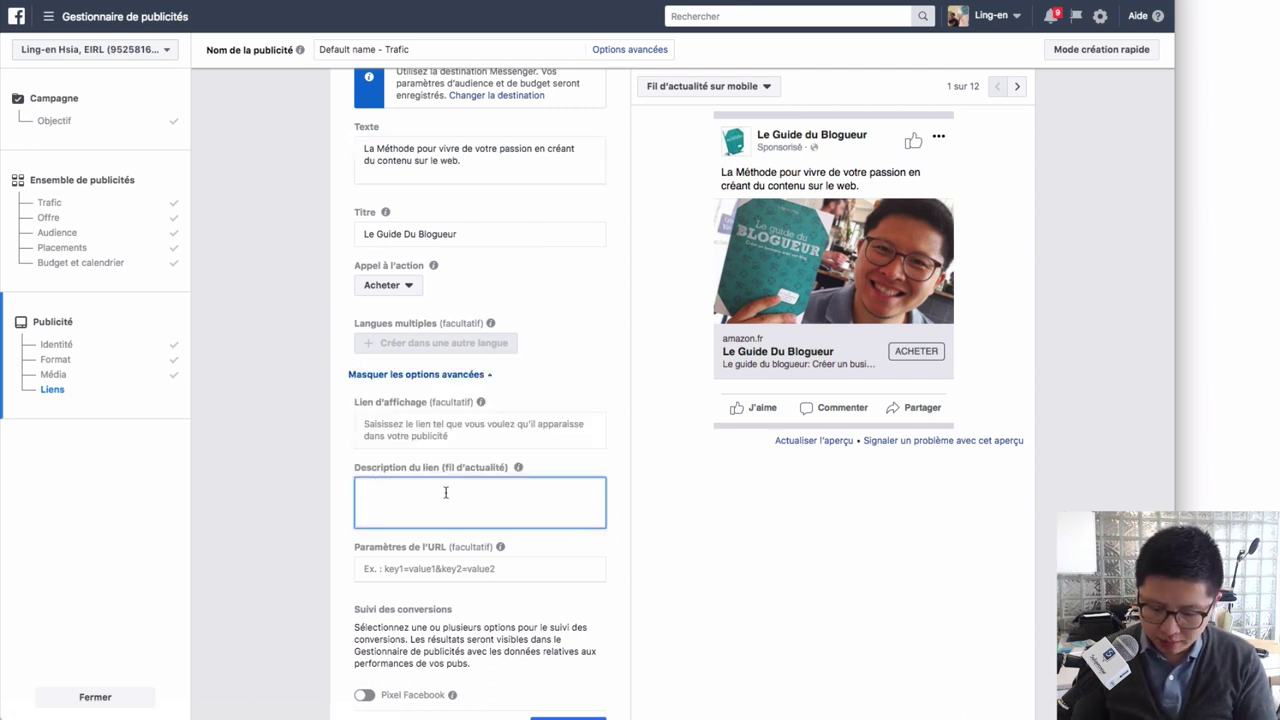
pyautogui.write('+ Formation')
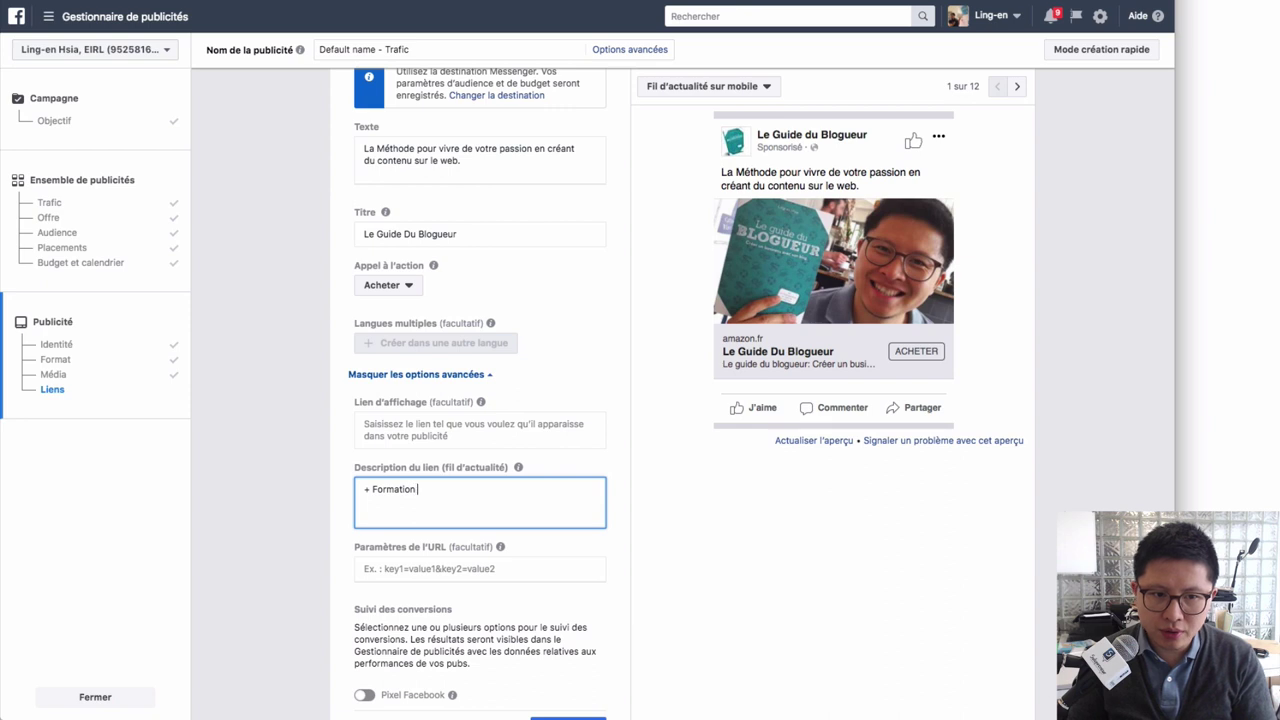
pyautogui.write(' en ligne incluse')
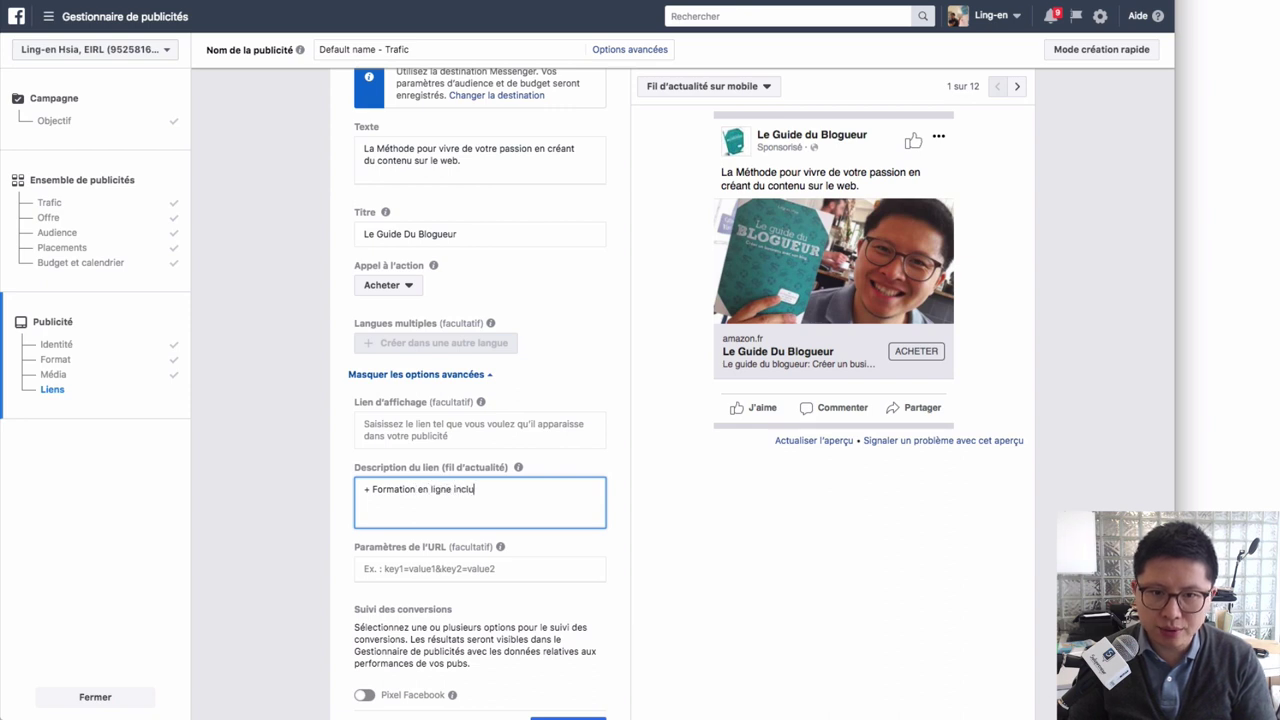
pyautogui.click(297, 441)
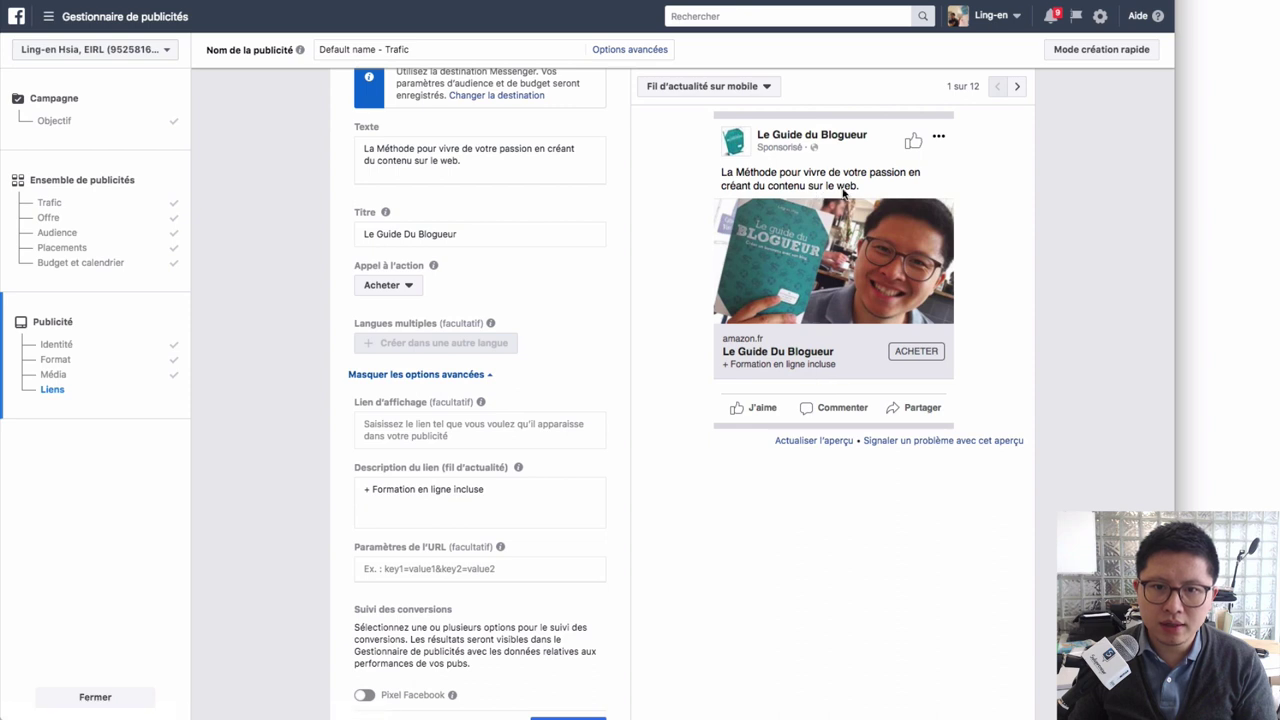
# Step: Review the remaining link and conversion tracking options and read the notice about the ad's reach before confirmation
pyautogui.scroll(-1, 311, 335)
pyautogui.scroll(-4, 311, 335)
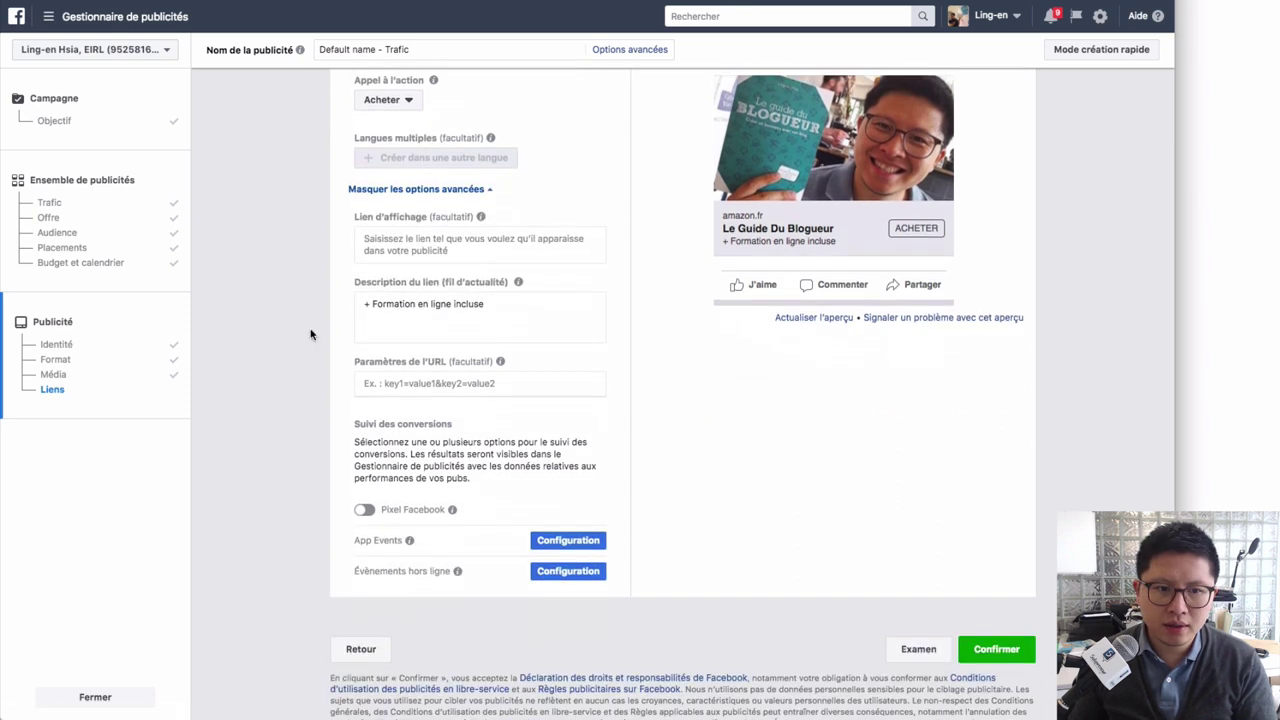
pyautogui.scroll(4, 500, 428)
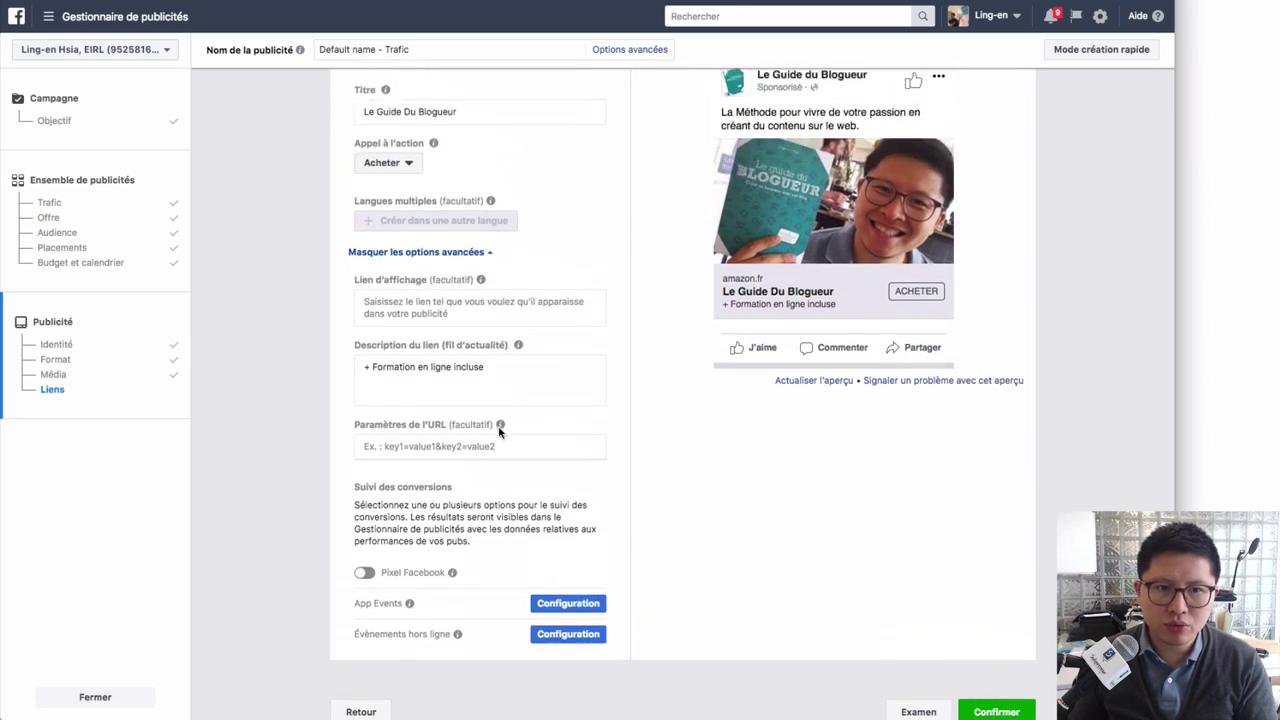
pyautogui.scroll(-4, 505, 318)
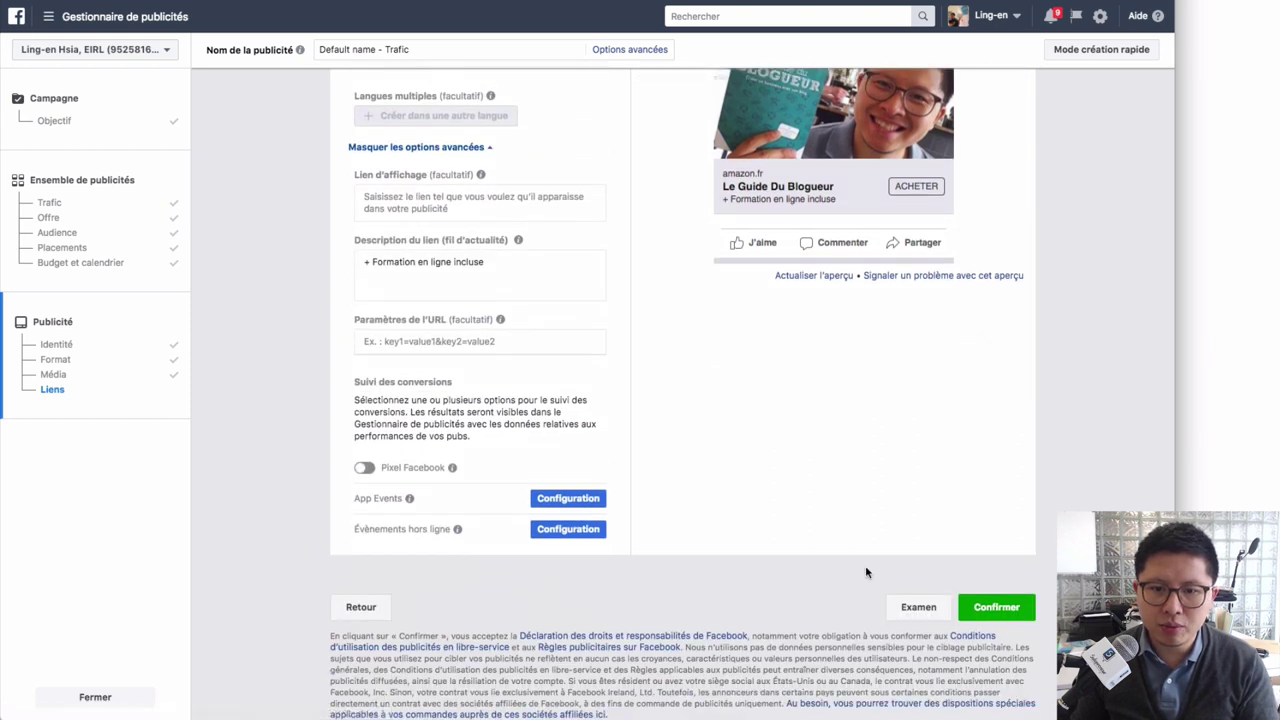
pyautogui.scroll(-2, 477, 560)
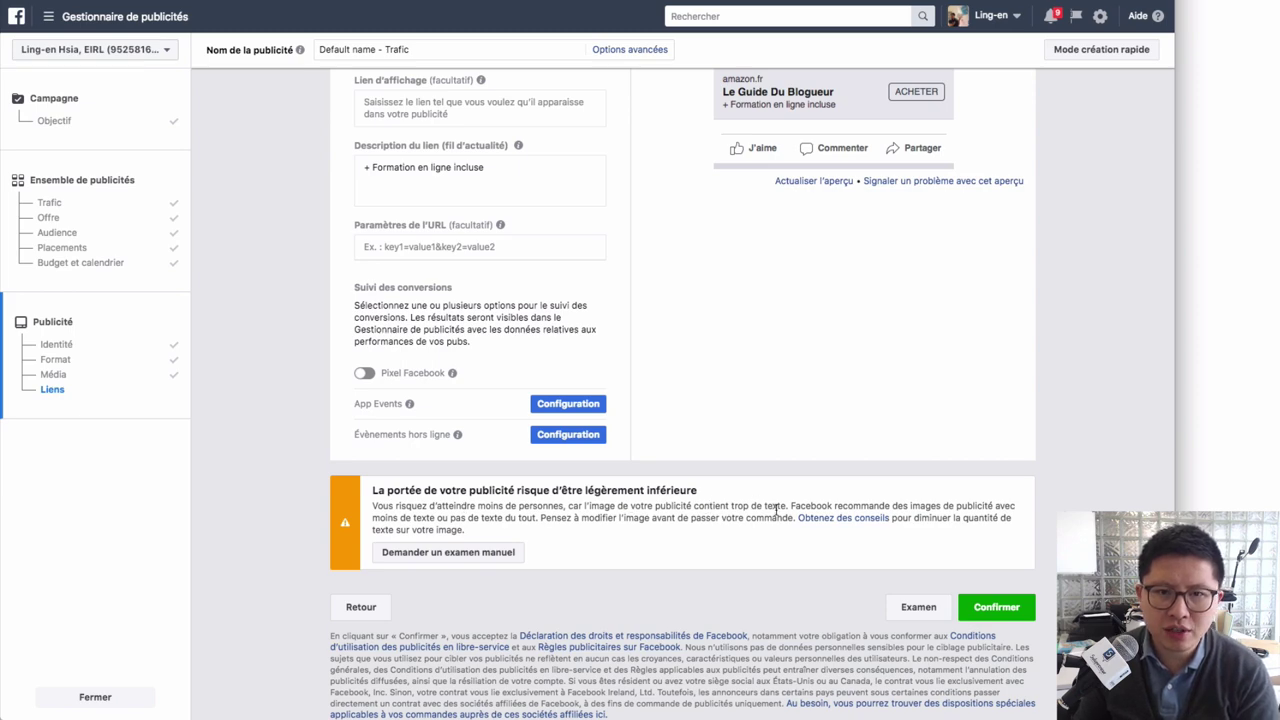
pyautogui.scroll(5, 776, 512)
pyautogui.scroll(-4, 776, 512)
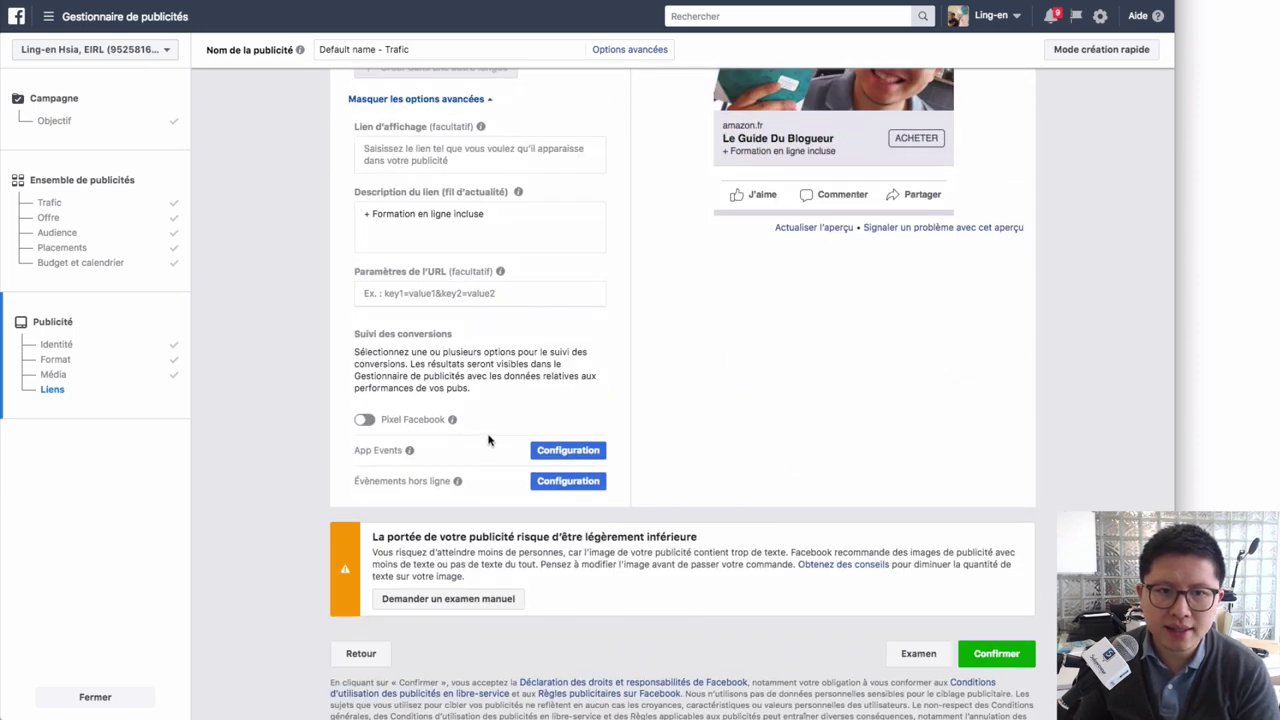
# Step: Remove the dark picture with white "Blog" lettering from the ad images
pyautogui.scroll(10, 503, 417)
pyautogui.scroll(-1, 634, 451)
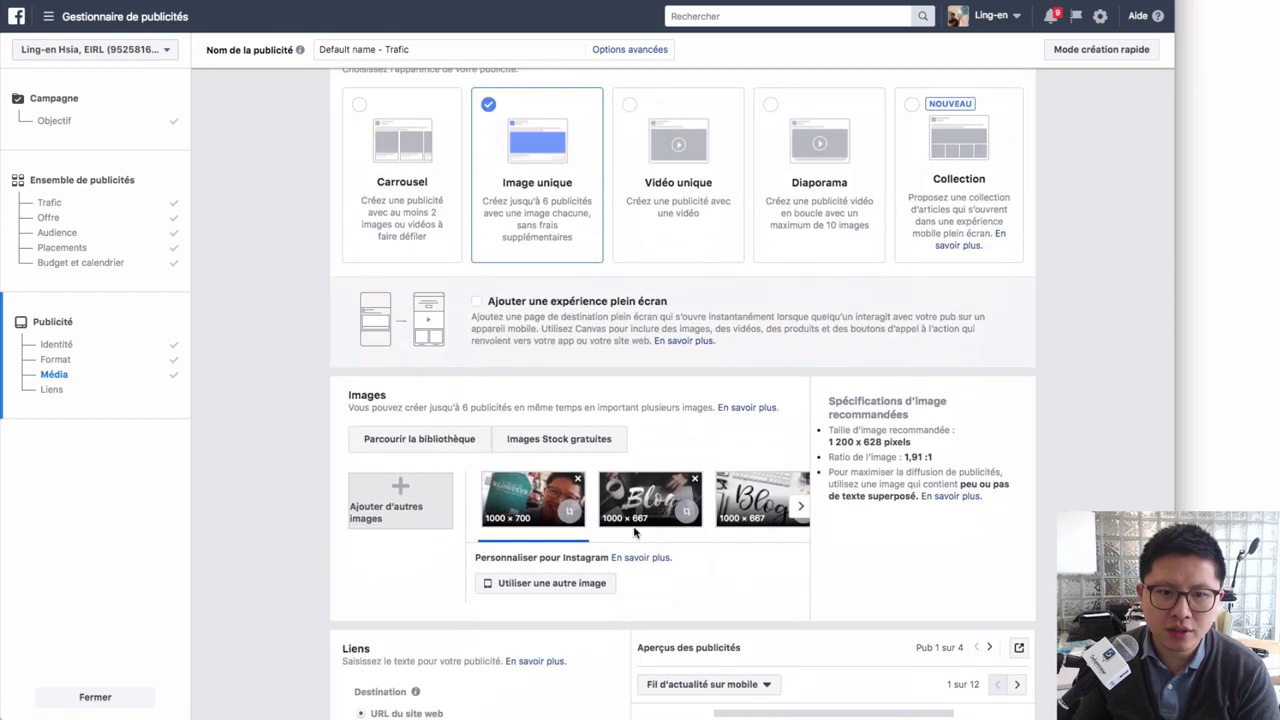
pyautogui.click(800, 507)
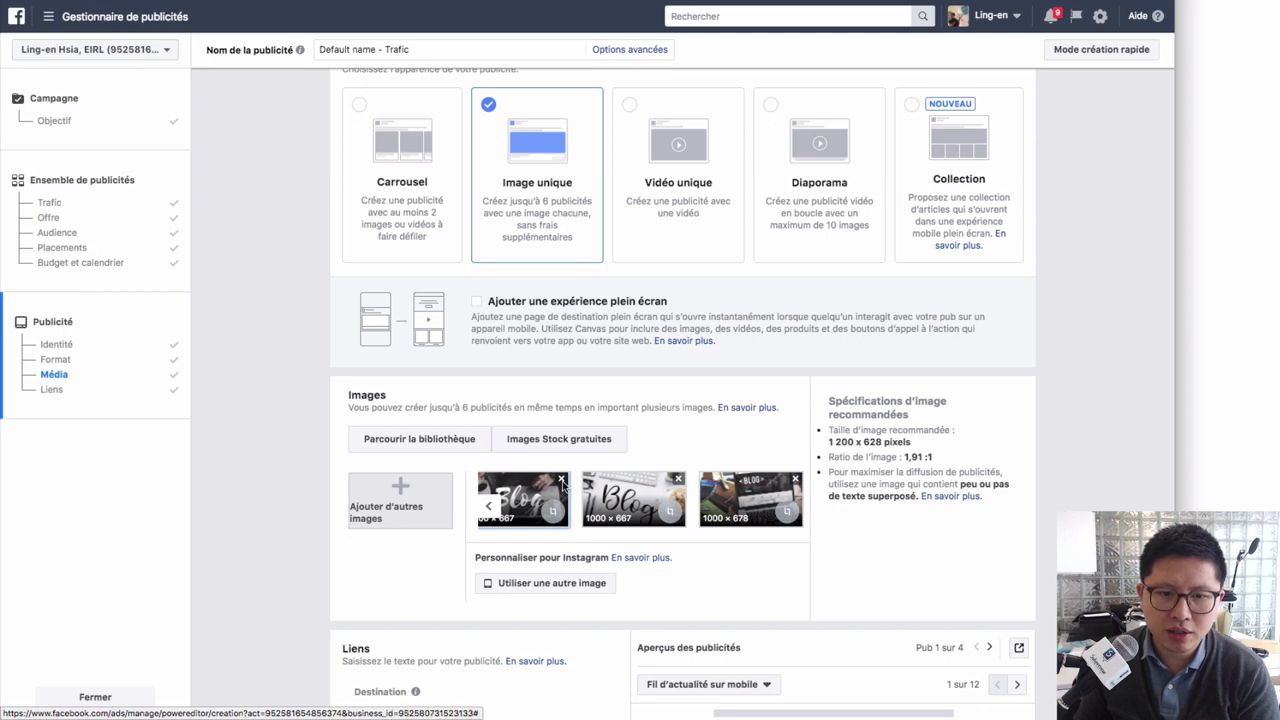
pyautogui.click(563, 480)
# Step: Preview the light "Blog" picture ad in successive placements, from the mobile news feed through to the Instagram feed
pyautogui.scroll(-6, 575, 505)
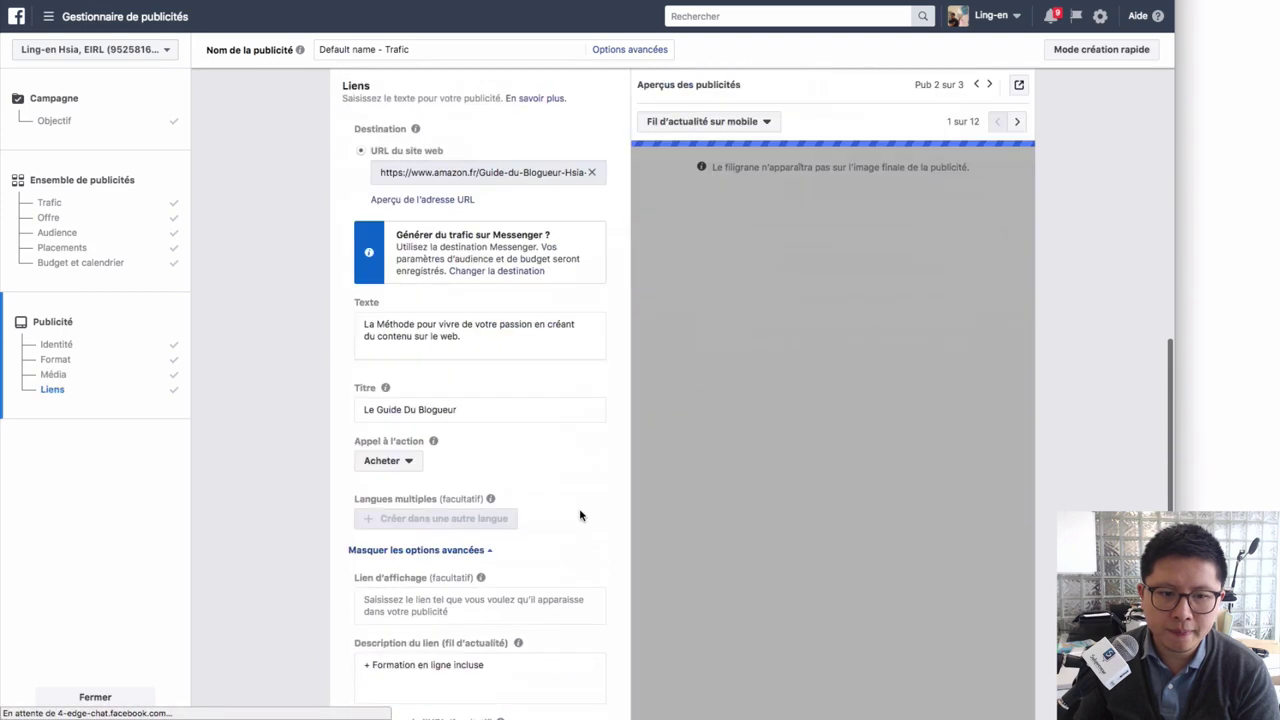
pyautogui.scroll(-5, 579, 515)
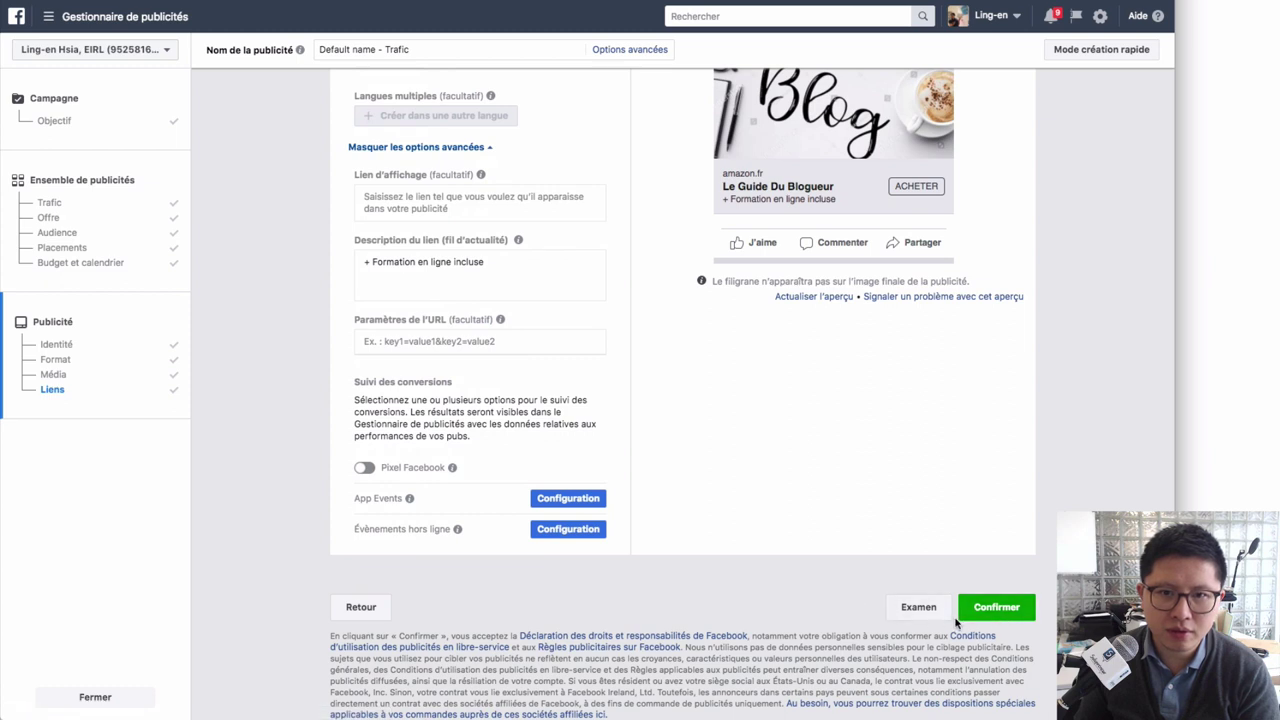
pyautogui.scroll(5, 894, 371)
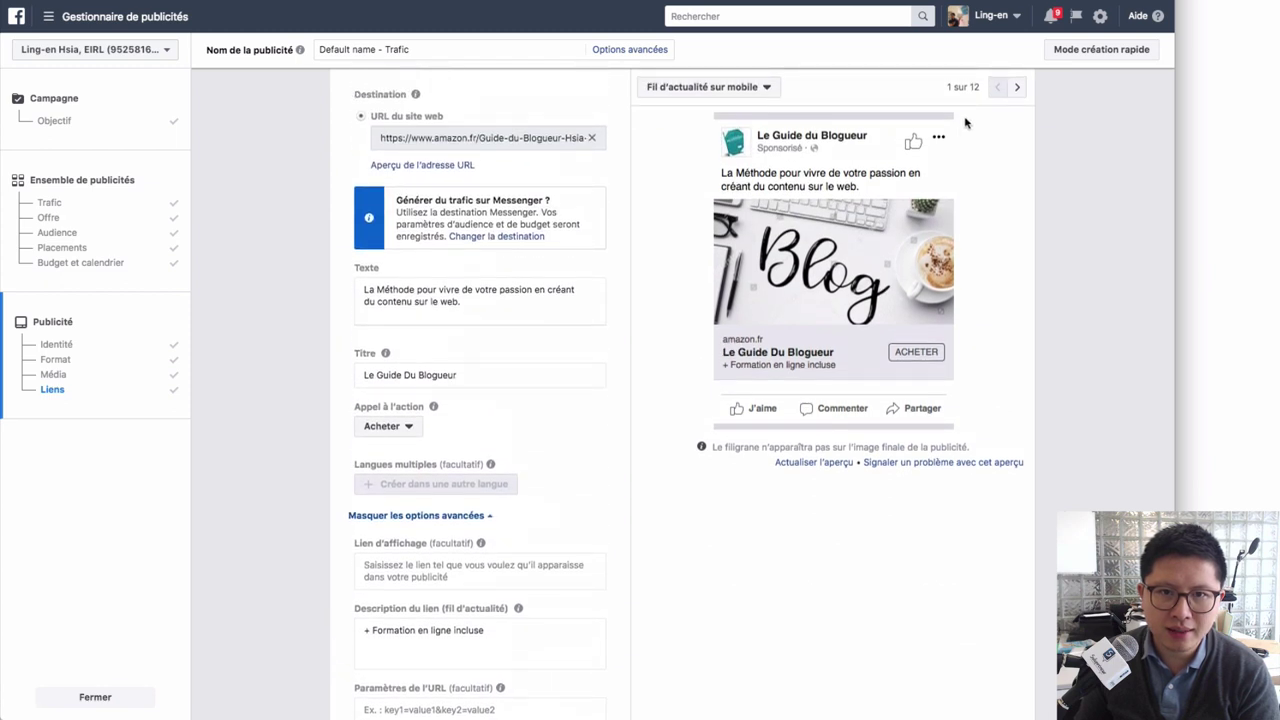
pyautogui.click(1017, 87)
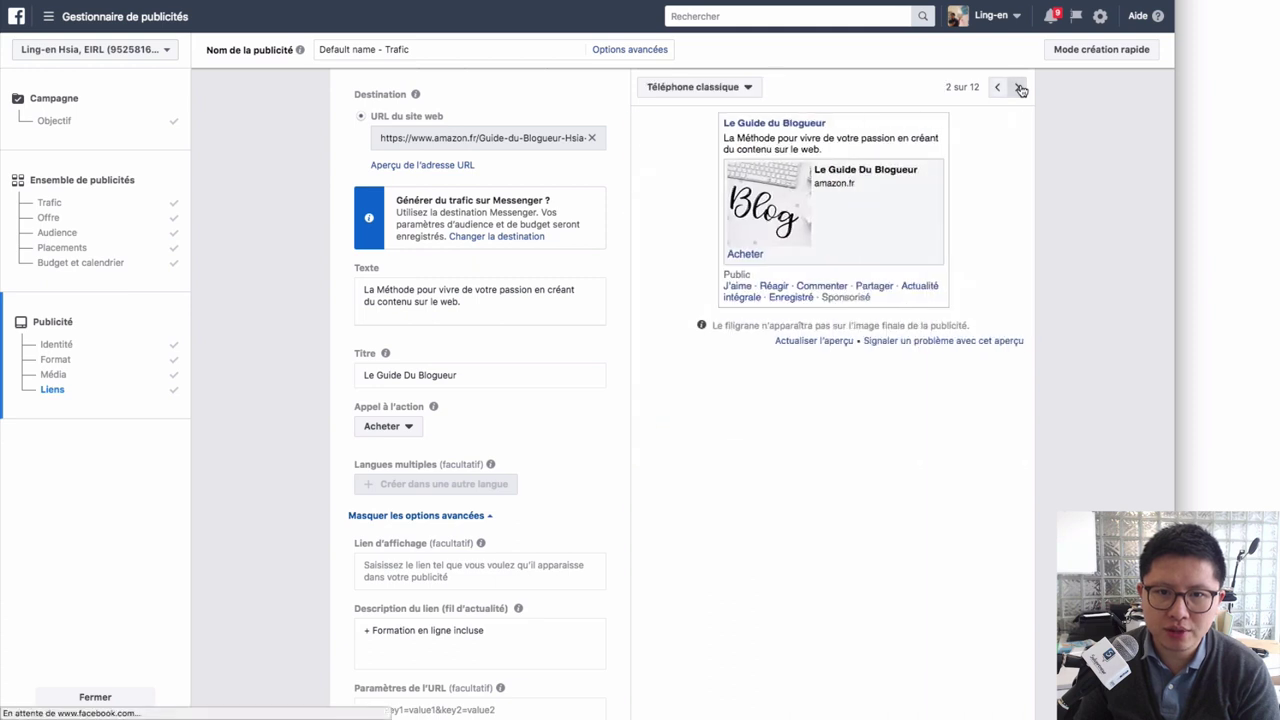
pyautogui.click(1019, 88)
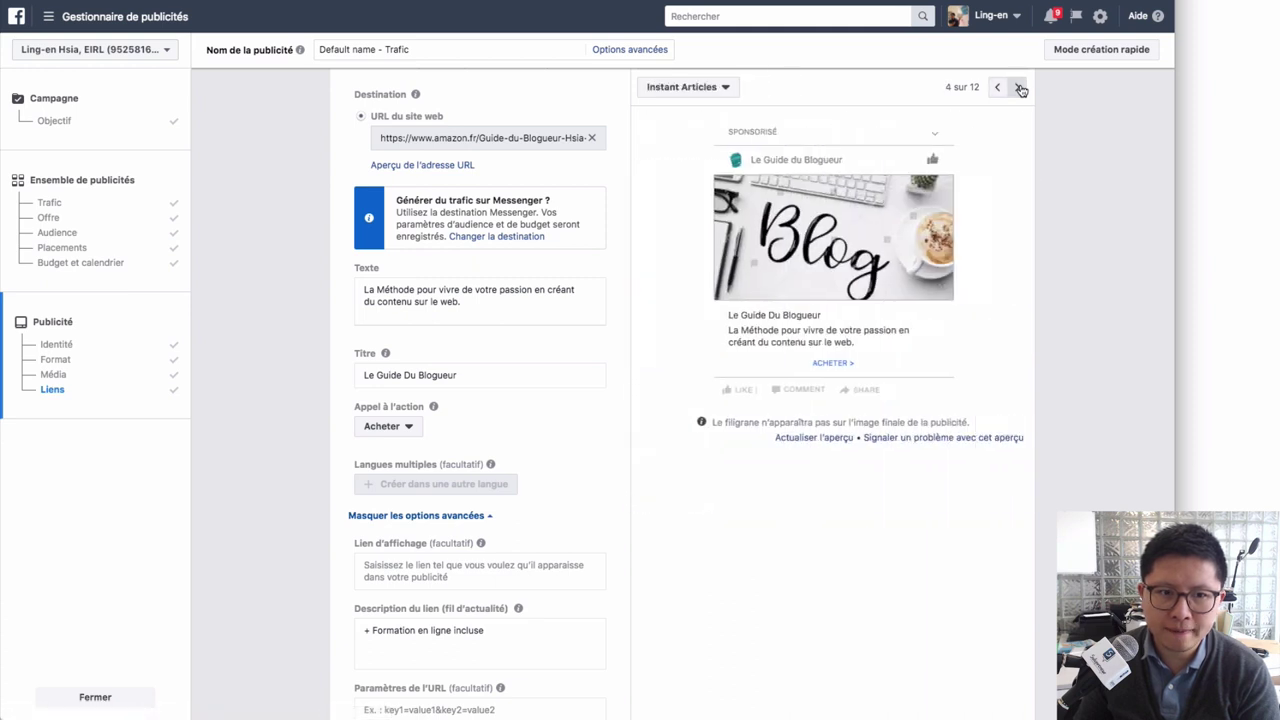
pyautogui.click(1020, 89)
pyautogui.click(1018, 89)
# Step: Recheck the ad's identity, format and images, and preview its Audience Network placements
pyautogui.scroll(5, 420, 336)
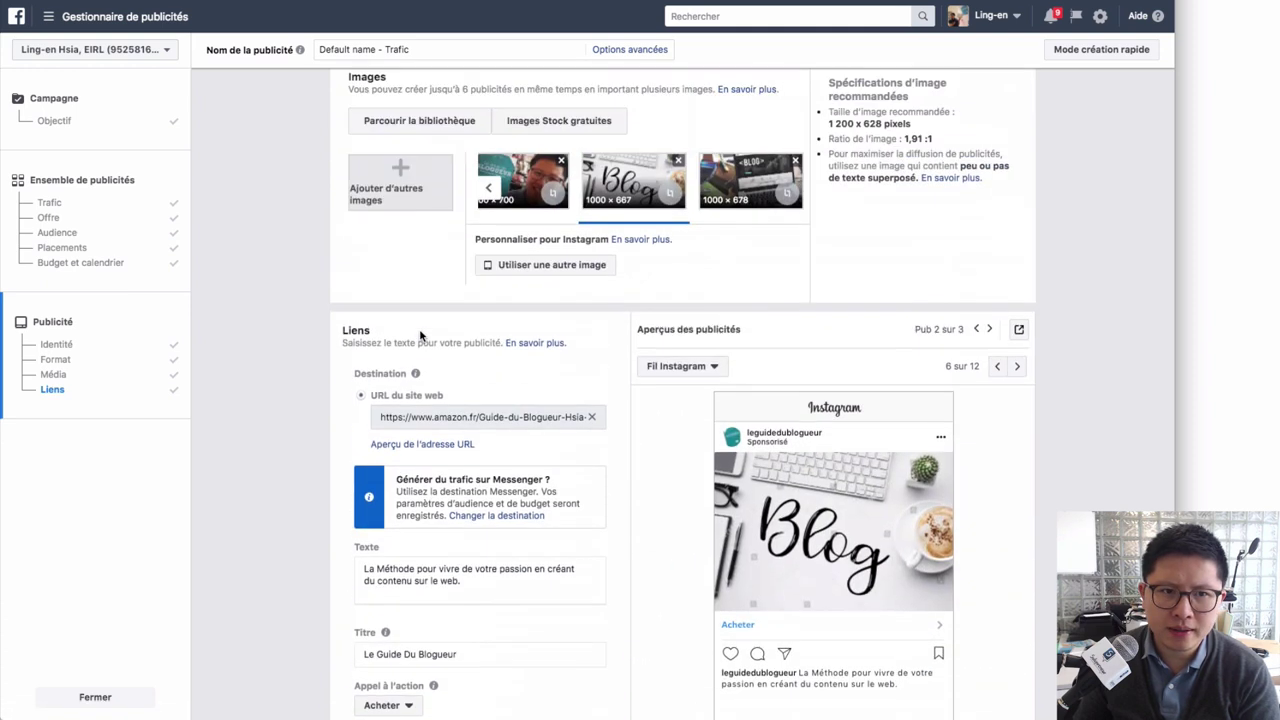
pyautogui.scroll(10, 420, 336)
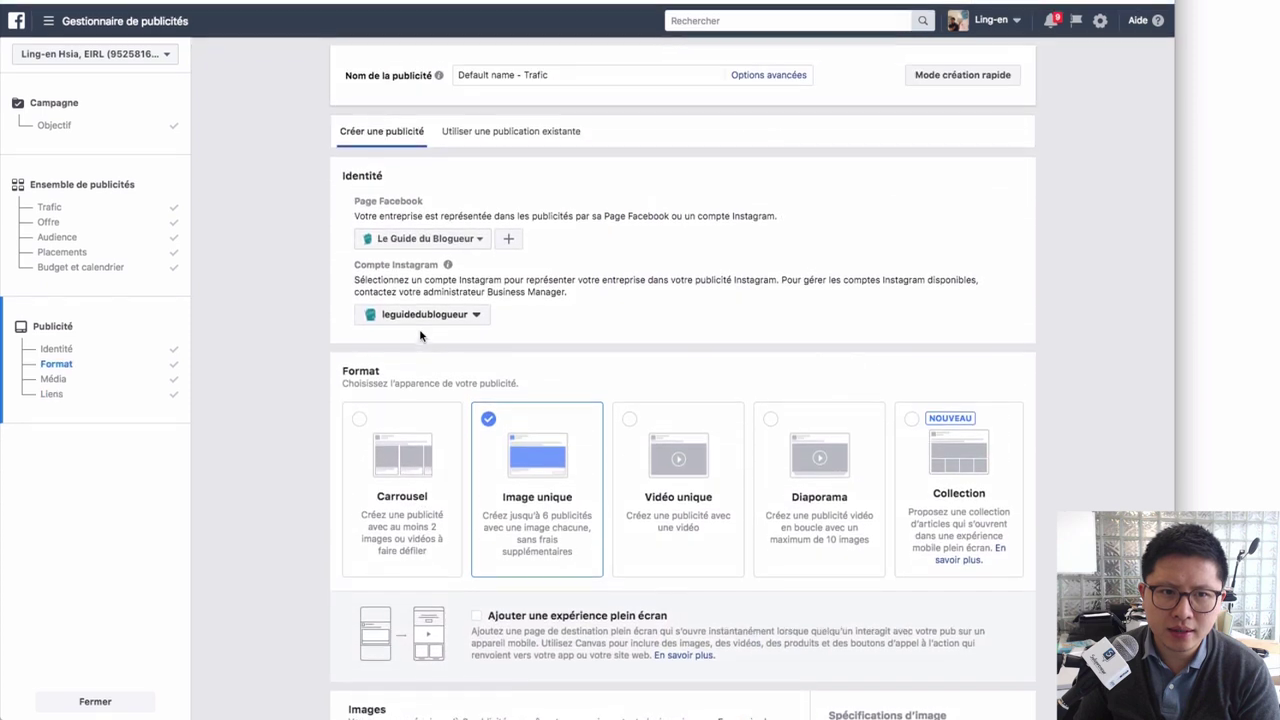
pyautogui.scroll(-5, 420, 336)
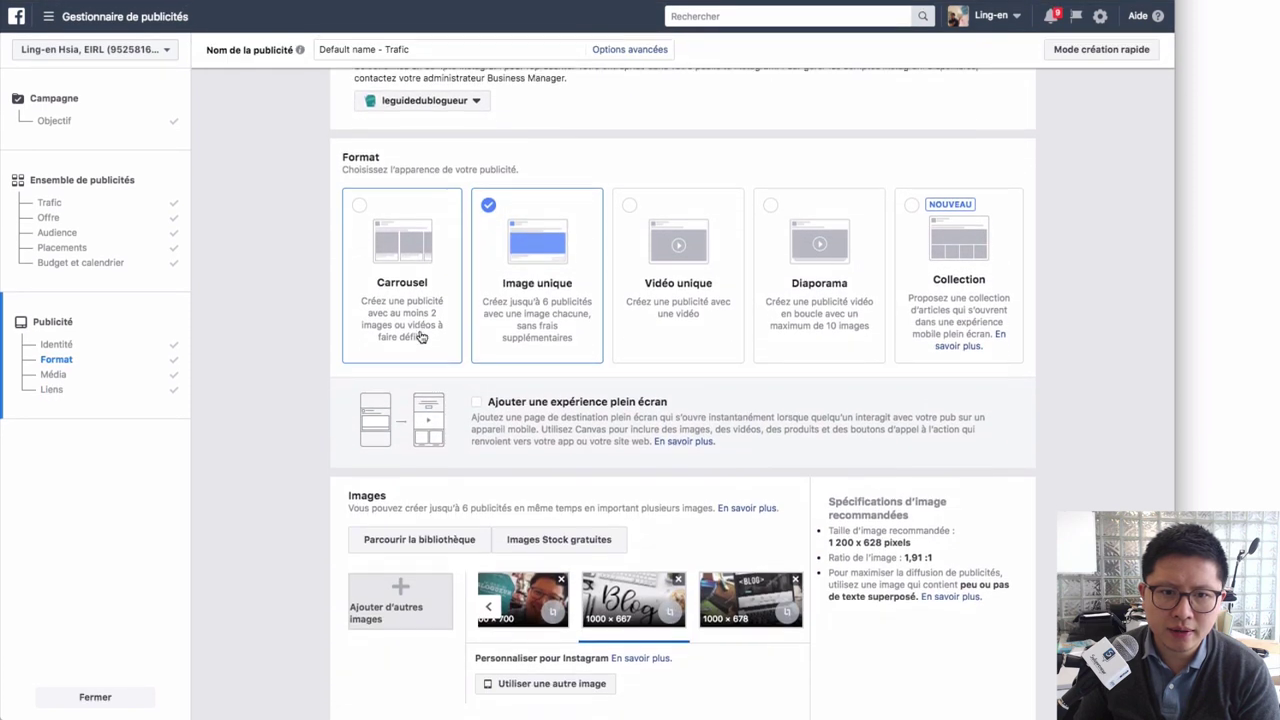
pyautogui.scroll(-5, 420, 336)
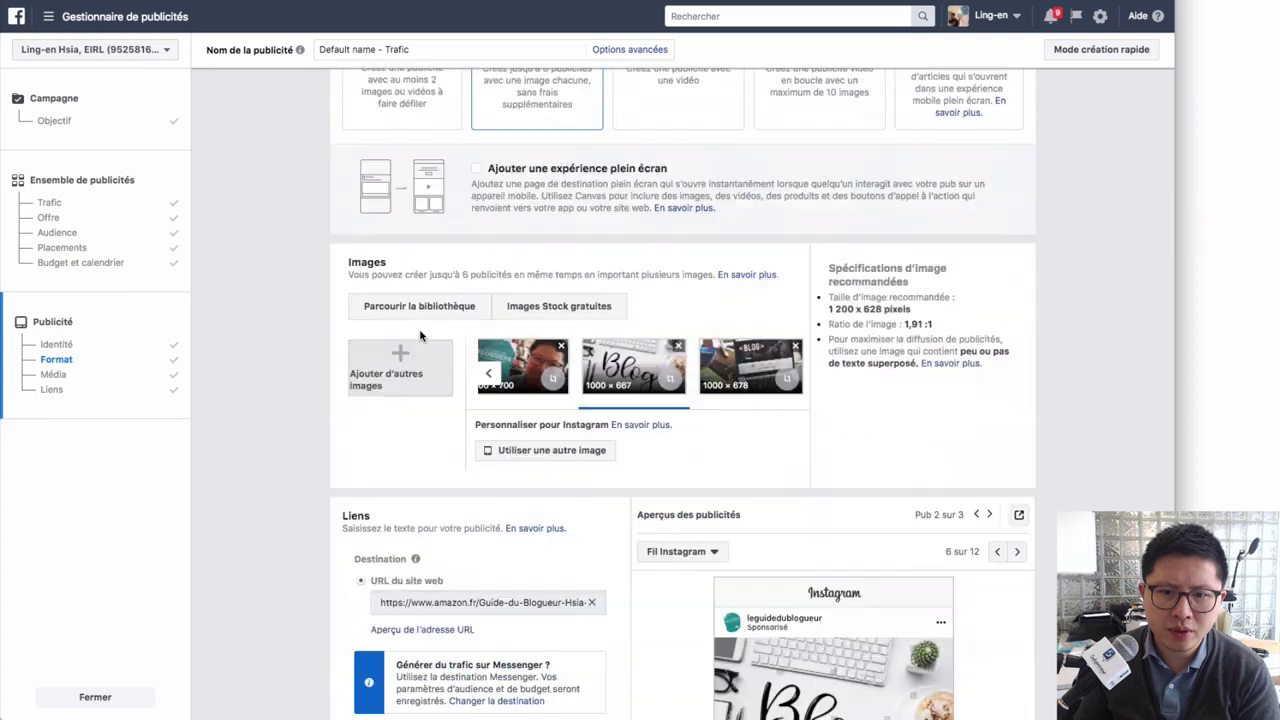
pyautogui.scroll(-10, 420, 336)
pyautogui.click(1015, 84)
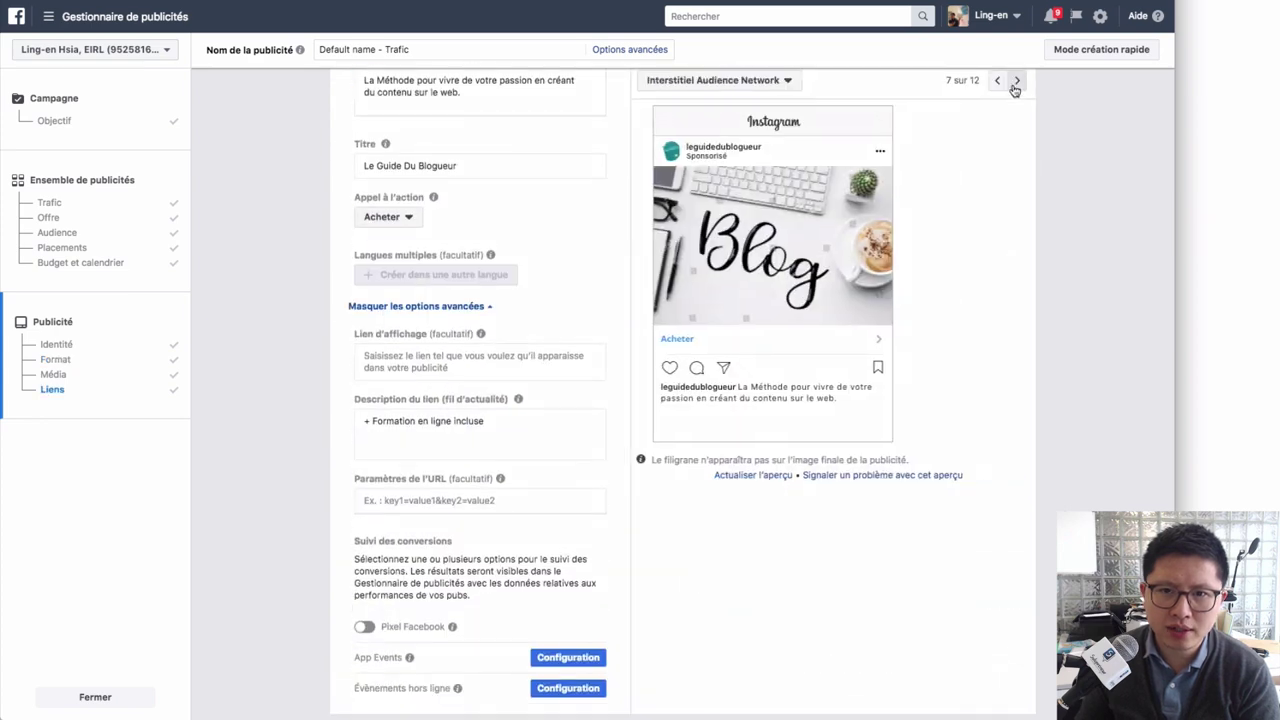
pyautogui.click(1015, 84)
pyautogui.click(1015, 84)
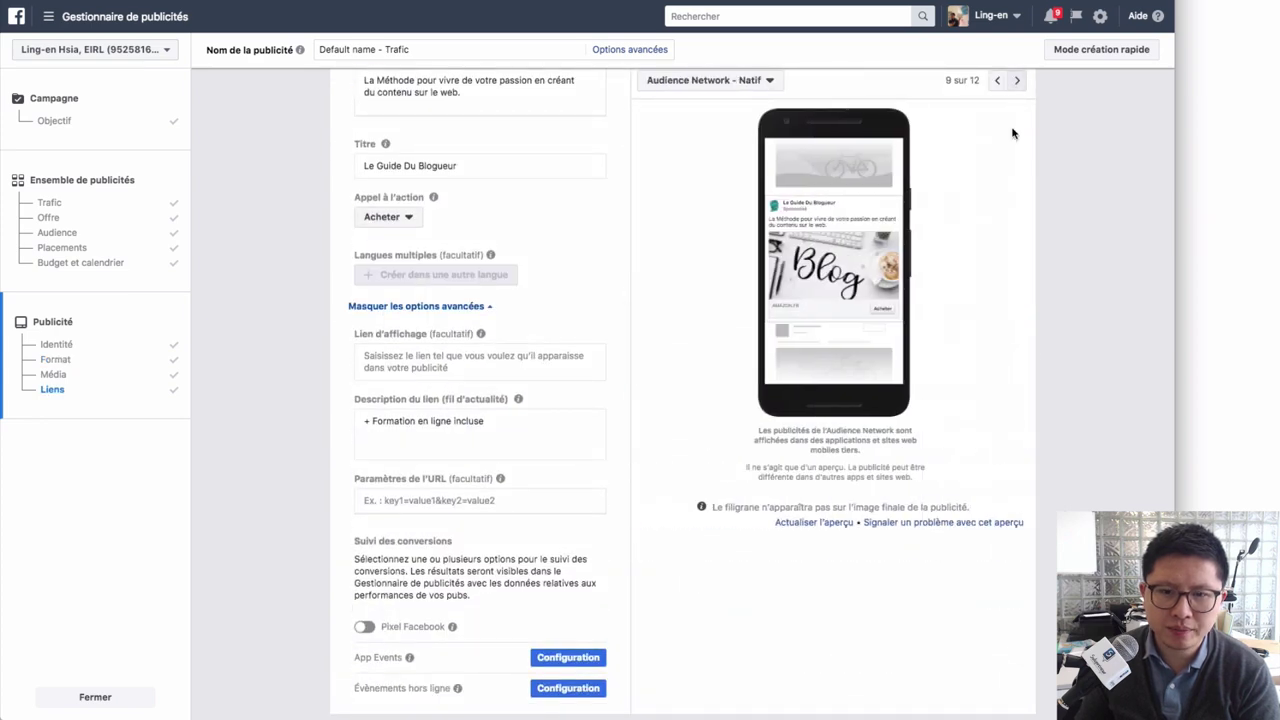
# Step: Confirm the ads to submit them for review, and continue to the campaign list
pyautogui.scroll(-4, 1020, 257)
pyautogui.click(1015, 612)
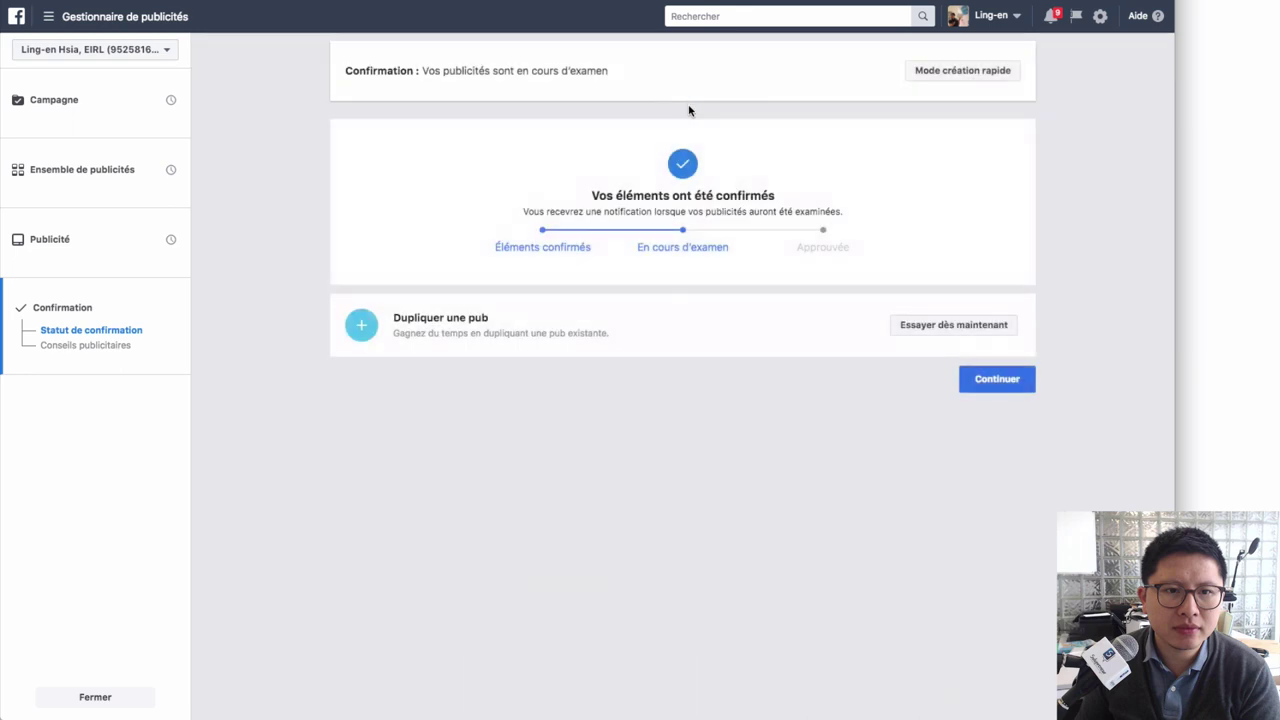
pyautogui.click(1002, 378)
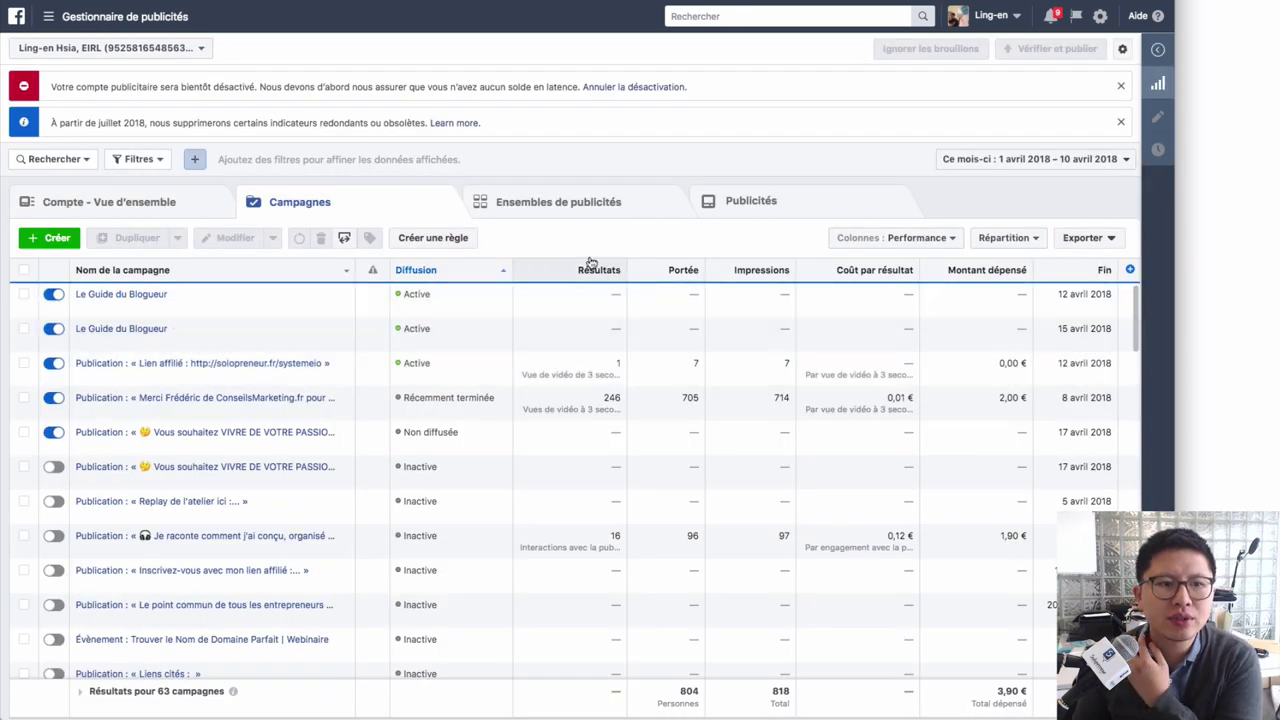